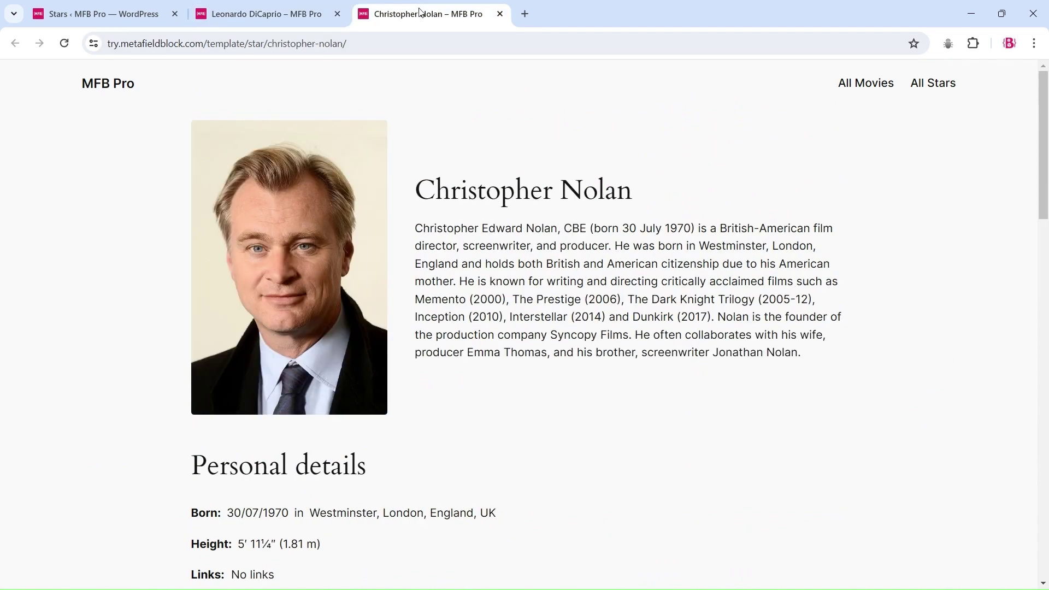
# - Review Christopher Nolan's star page and poster grids, then move on to Leonardo DiCaprio's page and the Stars list
pyautogui.scroll(-20, 501, 137)
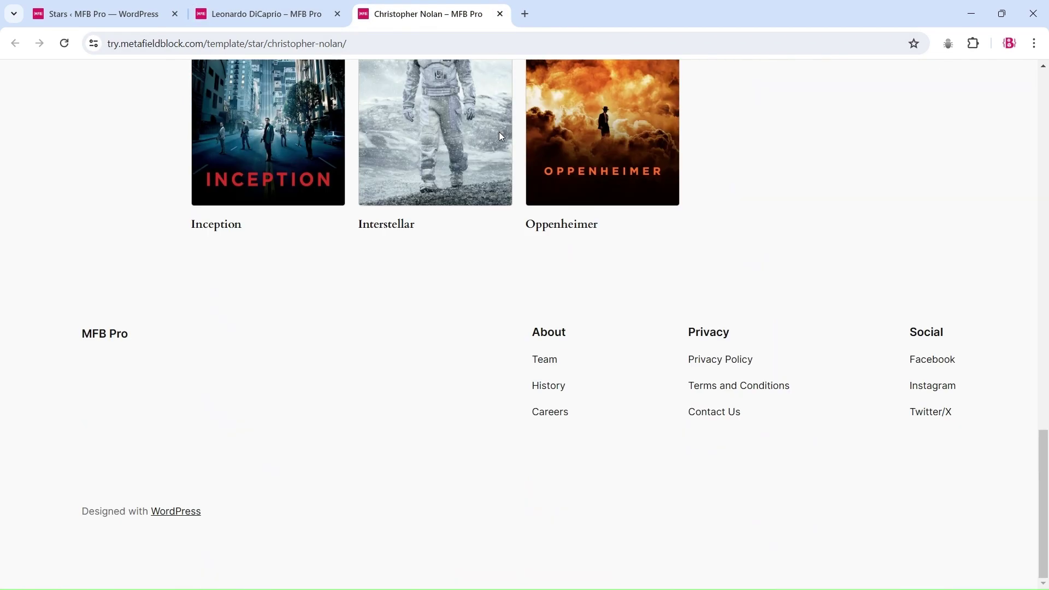
pyautogui.scroll(20, 499, 132)
pyautogui.click(279, 5)
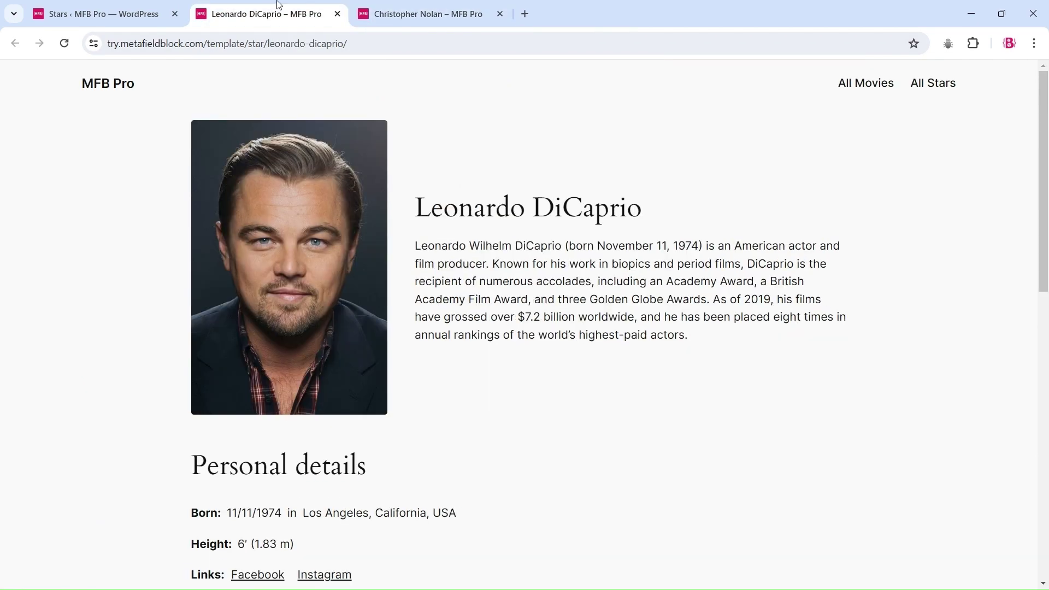
pyautogui.click(109, 12)
# - Open Leonardo DiCaprio's star entry for editing in a new tab
pyautogui.rightClick(211, 209)
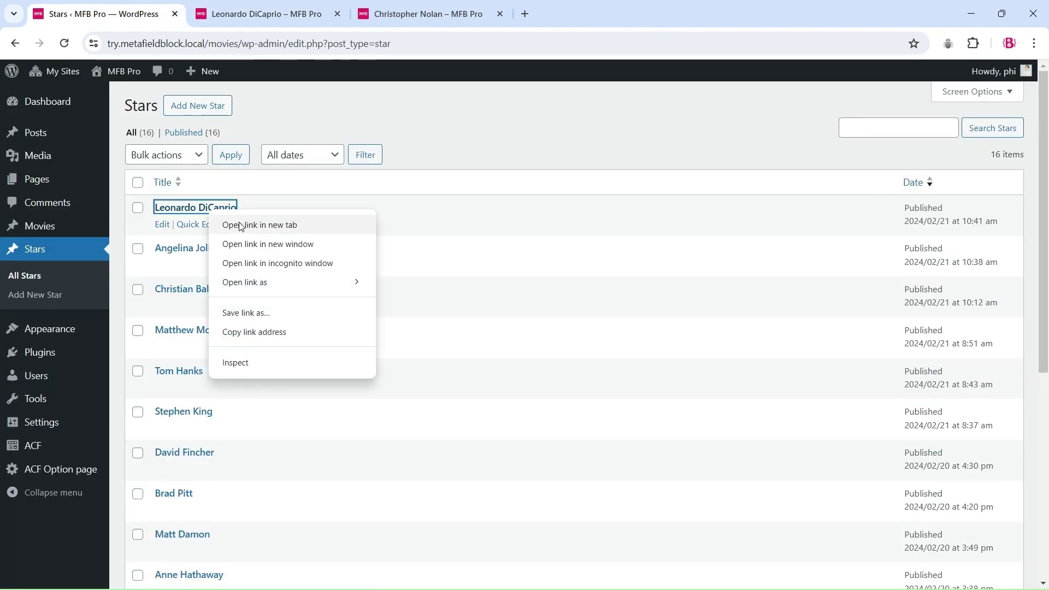
pyautogui.click(226, 221)
pyautogui.click(260, 16)
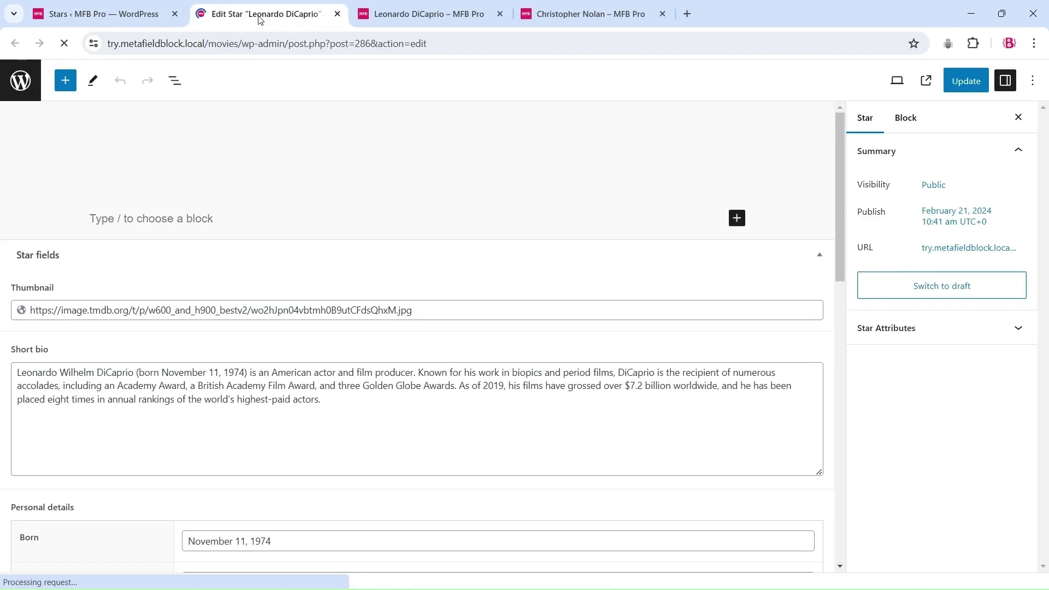
# - Inspect his Star fields (thumbnail, short bio, personal details, Known for) and open the Star fields group in a new tab
pyautogui.scroll(-3, 496, 183)
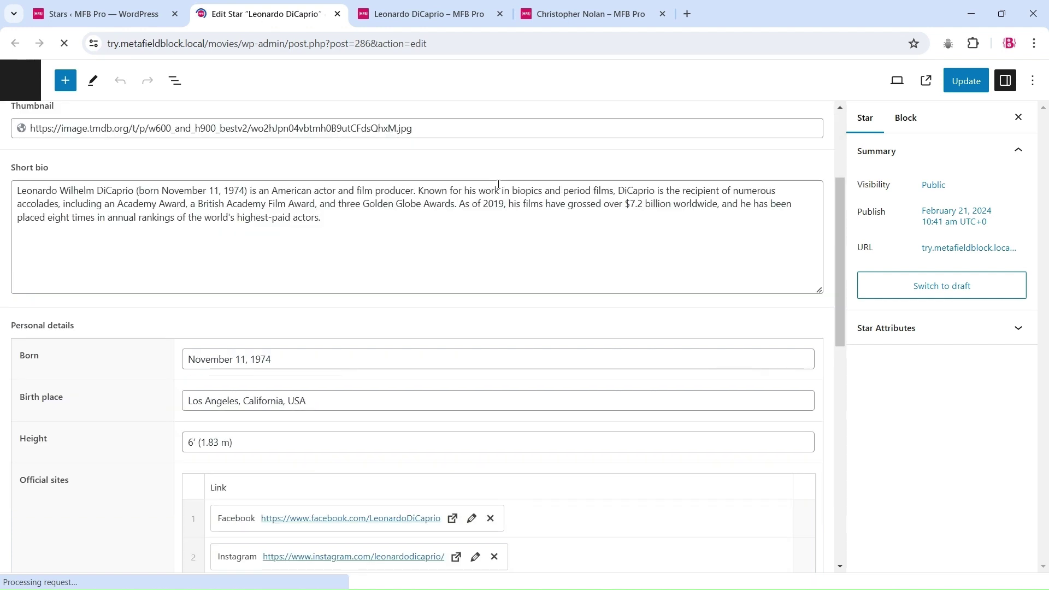
pyautogui.scroll(3, 497, 183)
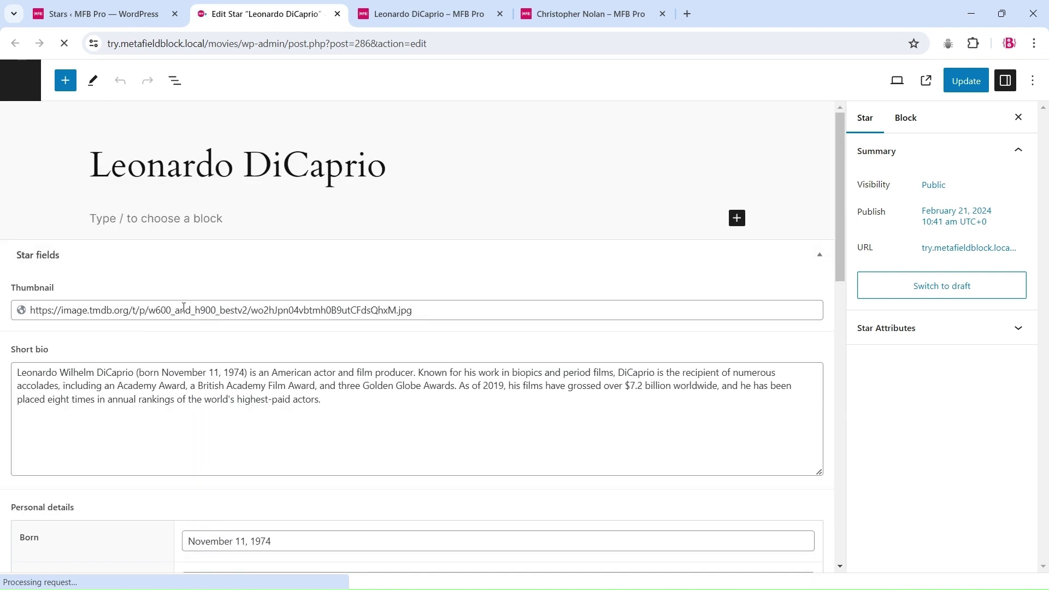
pyautogui.moveTo(193, 310); pyautogui.dragTo(351, 310)
pyautogui.scroll(-3, 328, 328)
pyautogui.click(247, 203)
pyautogui.scroll(-9, 247, 204)
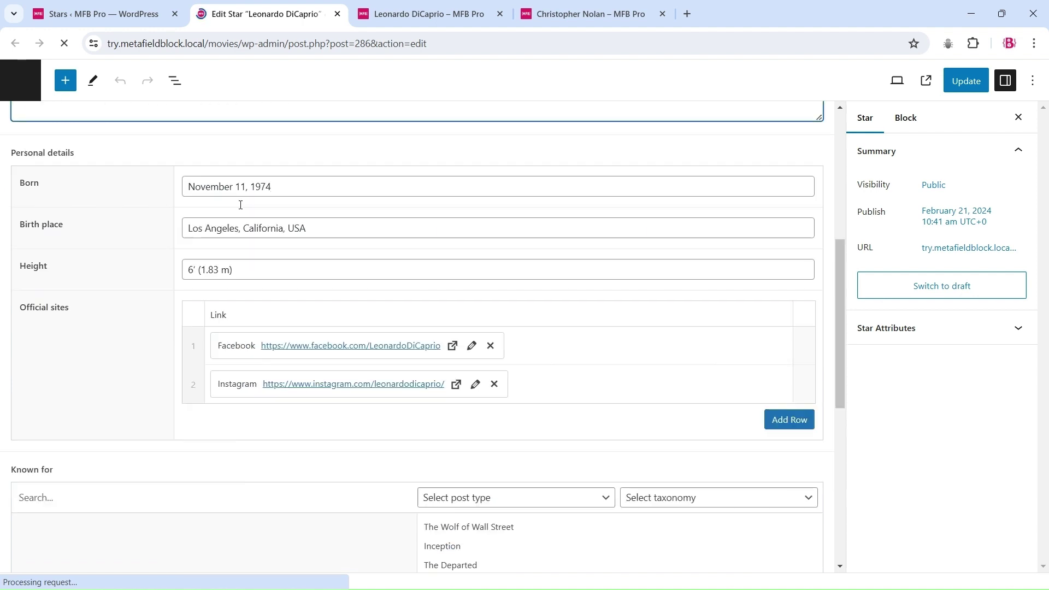
pyautogui.scroll(10, 366, 305)
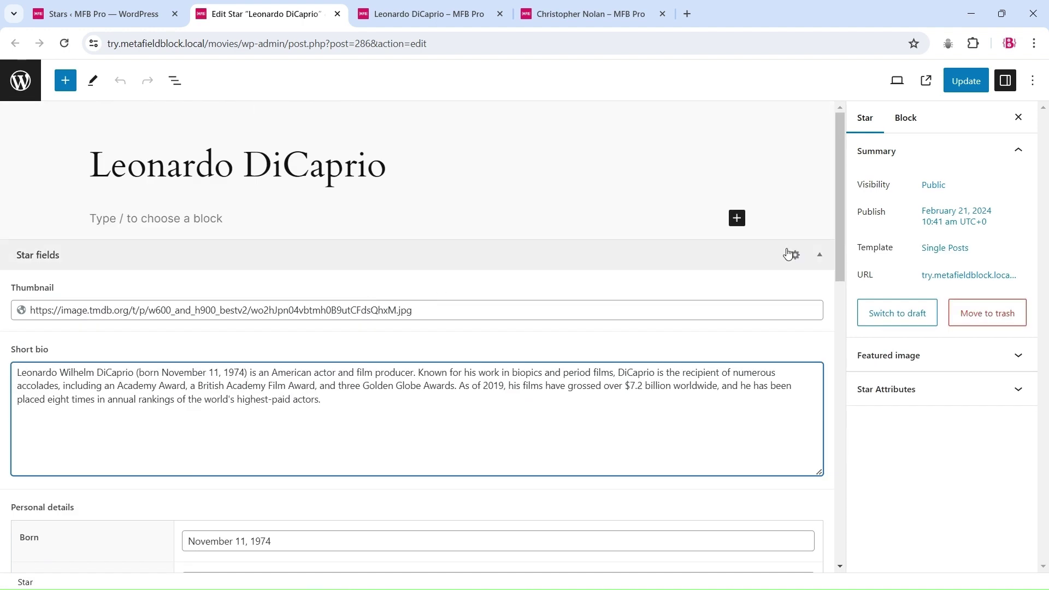
pyautogui.rightClick(794, 256)
pyautogui.click(805, 270)
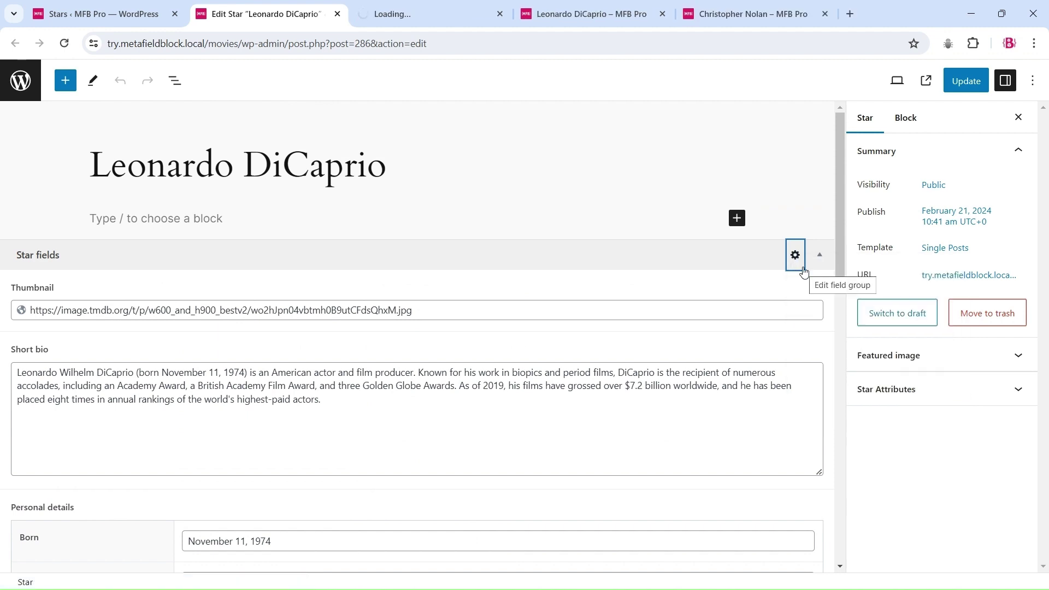
pyautogui.click(443, 15)
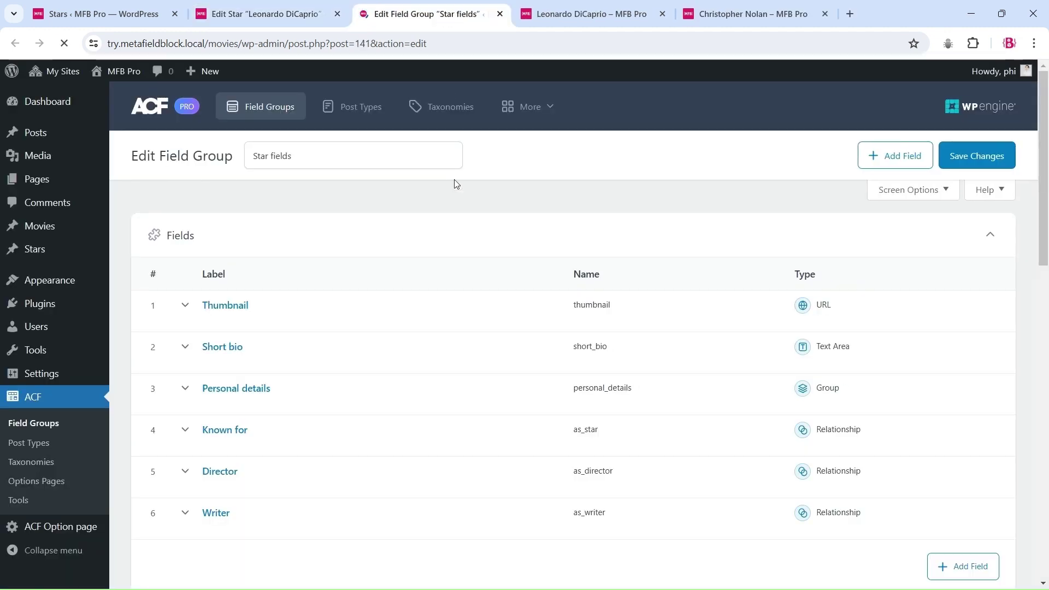
pyautogui.scroll(-5, 458, 240)
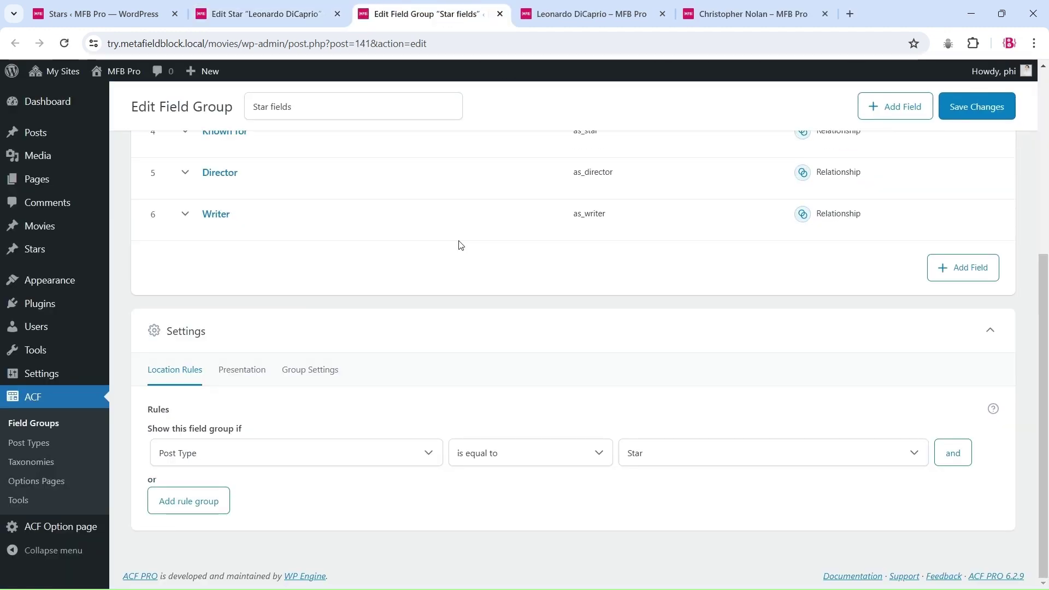
pyautogui.scroll(5, 460, 245)
pyautogui.scroll(-5, 459, 245)
pyautogui.scroll(3, 494, 342)
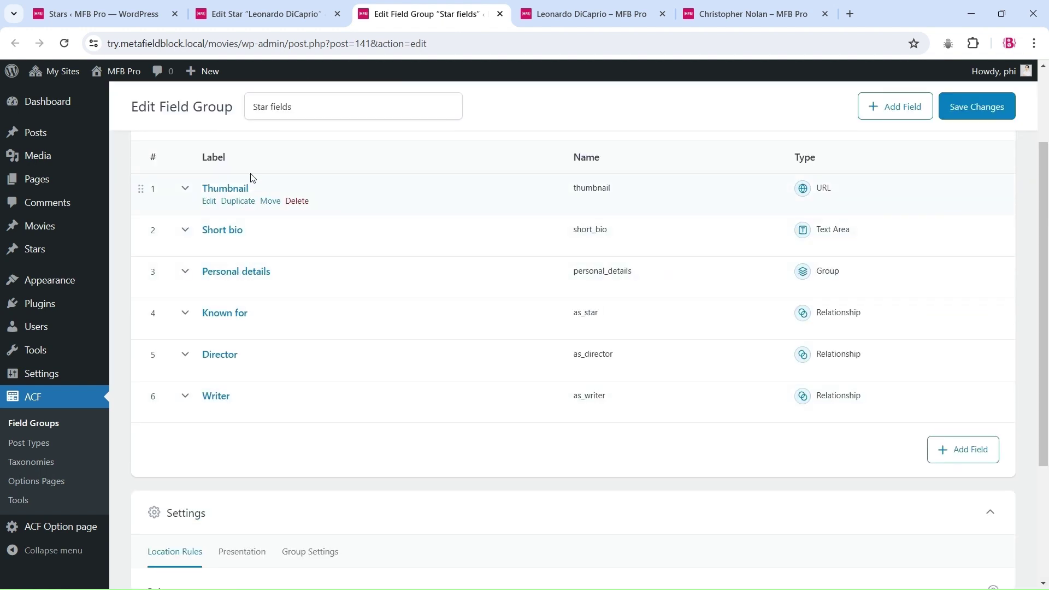
pyautogui.rightClick(31, 447)
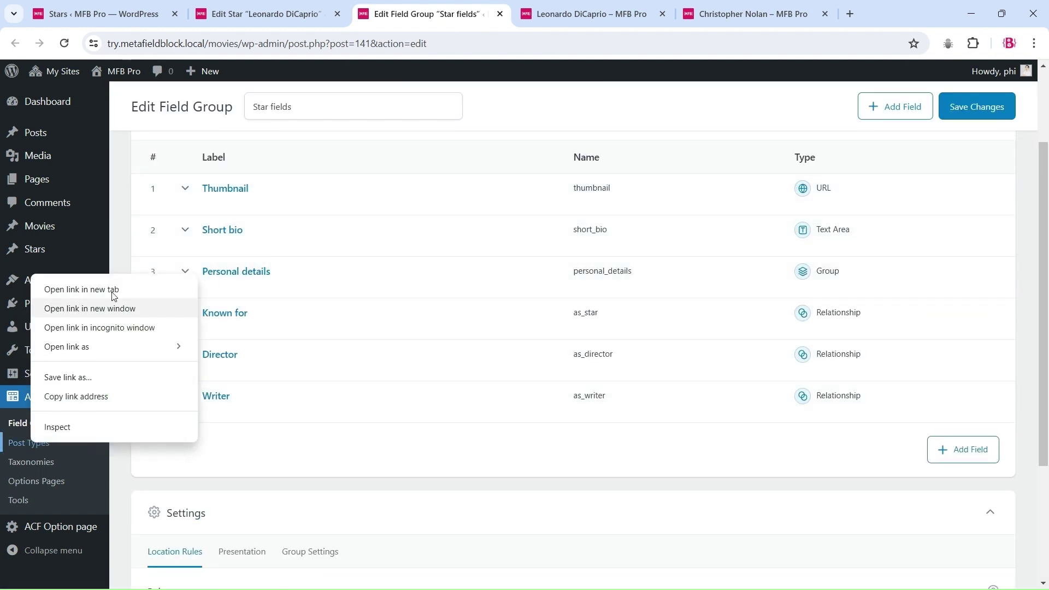
pyautogui.click(112, 289)
pyautogui.click(554, 14)
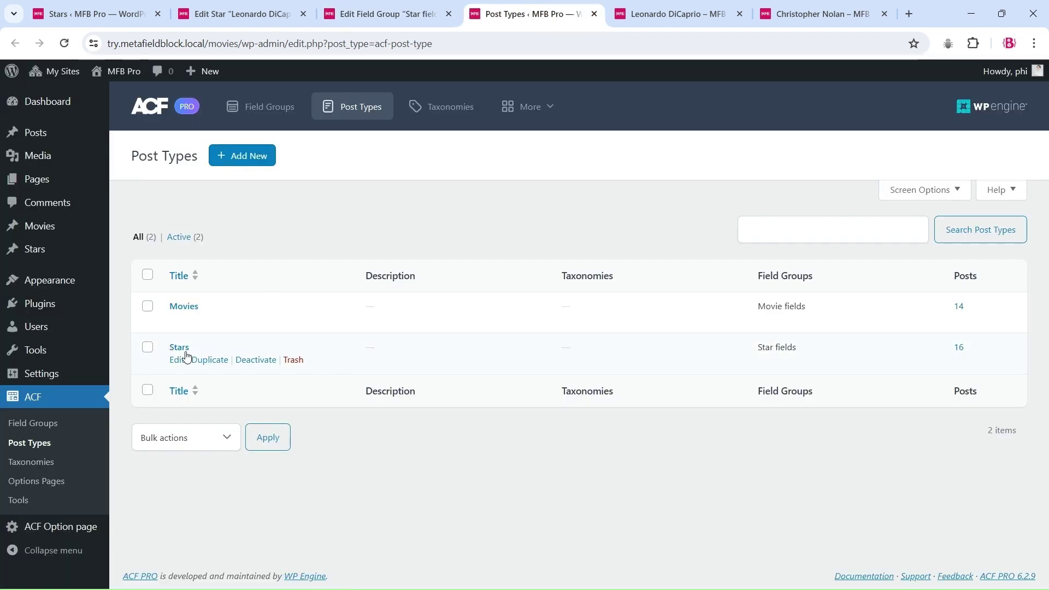
pyautogui.click(181, 352)
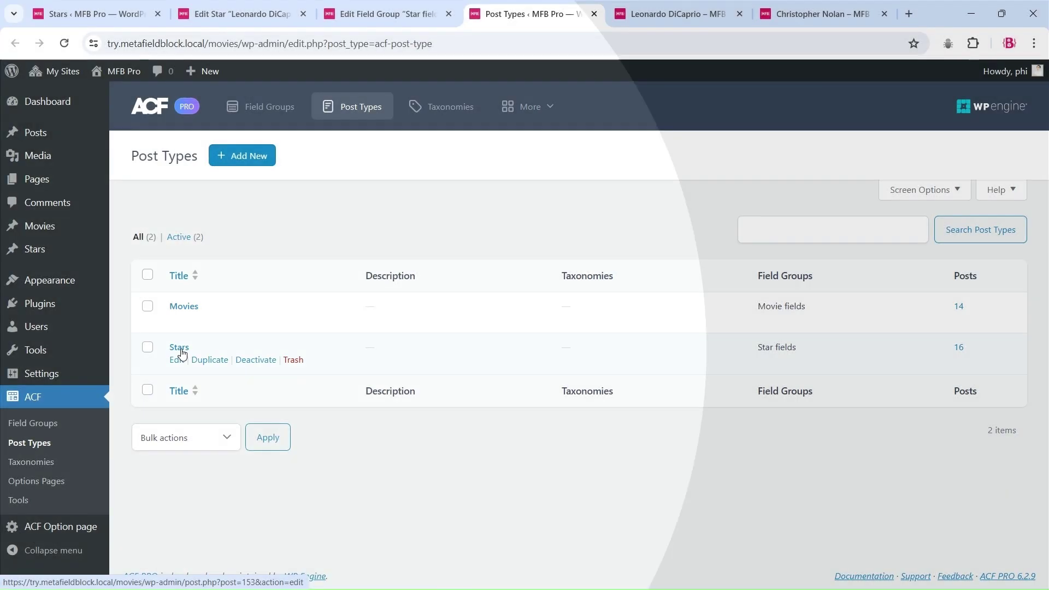
pyautogui.scroll(-12, 312, 355)
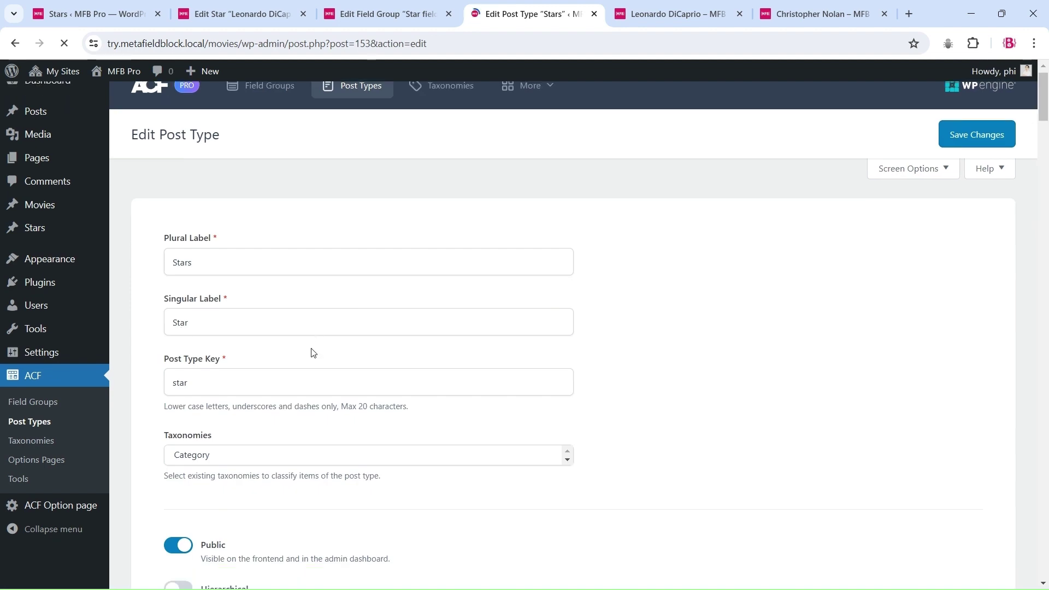
pyautogui.scroll(9, 315, 359)
pyautogui.scroll(3, 314, 359)
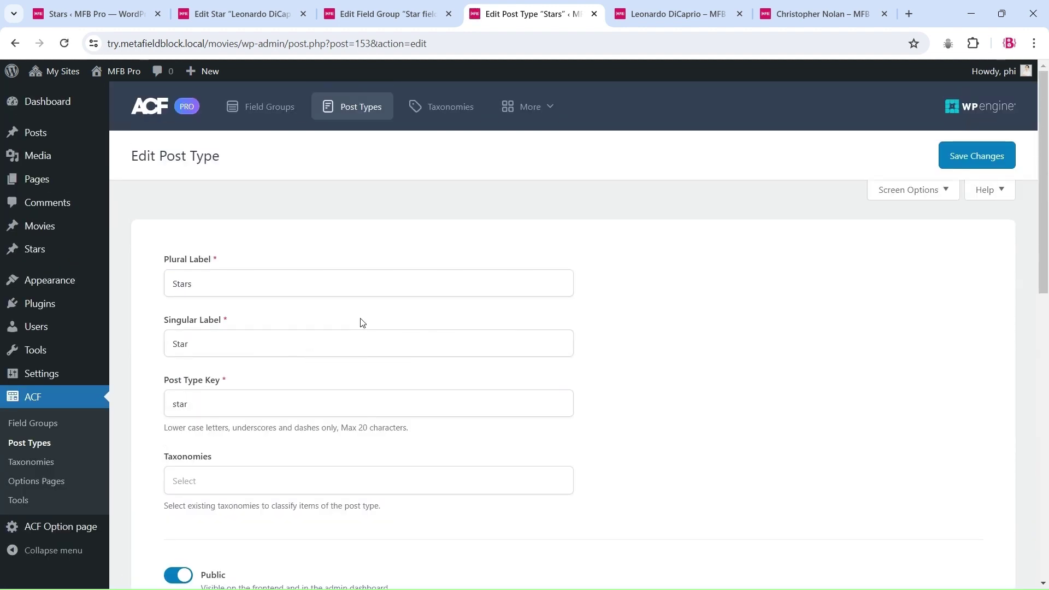
pyautogui.click(594, 14)
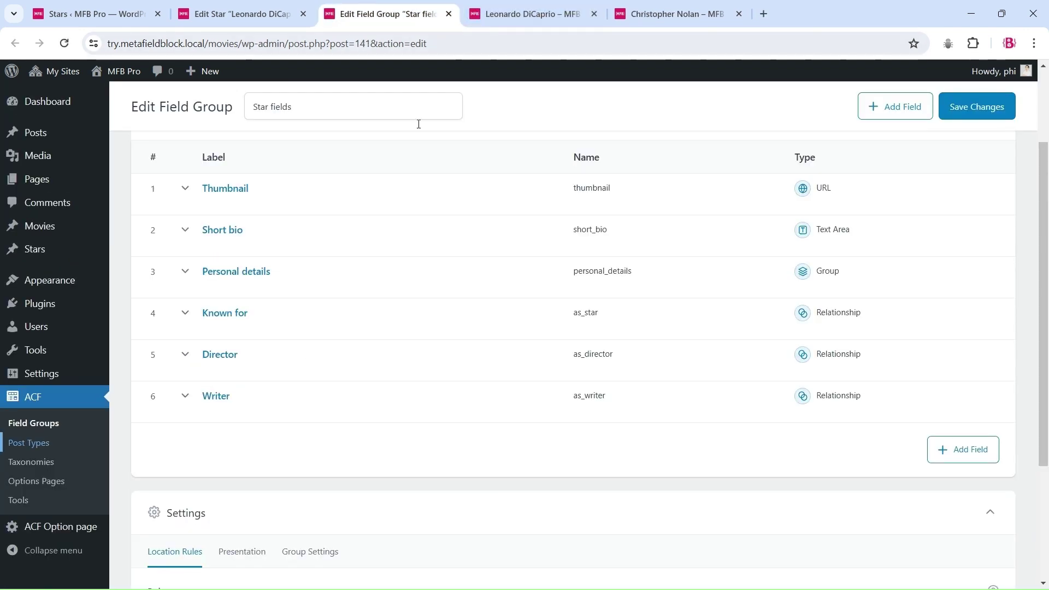
pyautogui.click(235, 7)
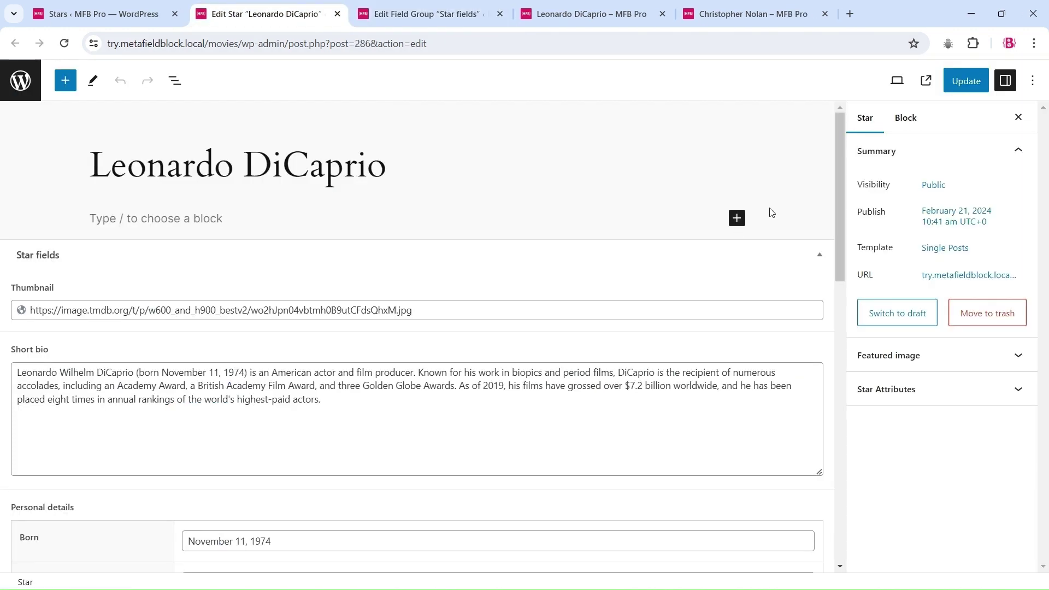
# - View the live Leonardo DiCaprio page, which shows only its title and date
pyautogui.click(923, 85)
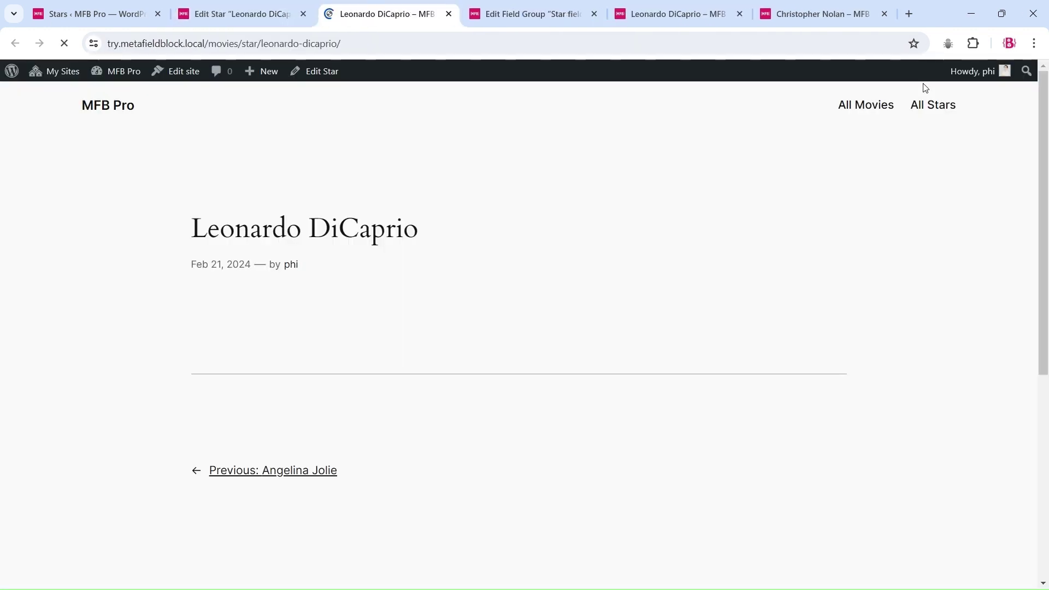
pyautogui.hotkey('ctrl', 'a')
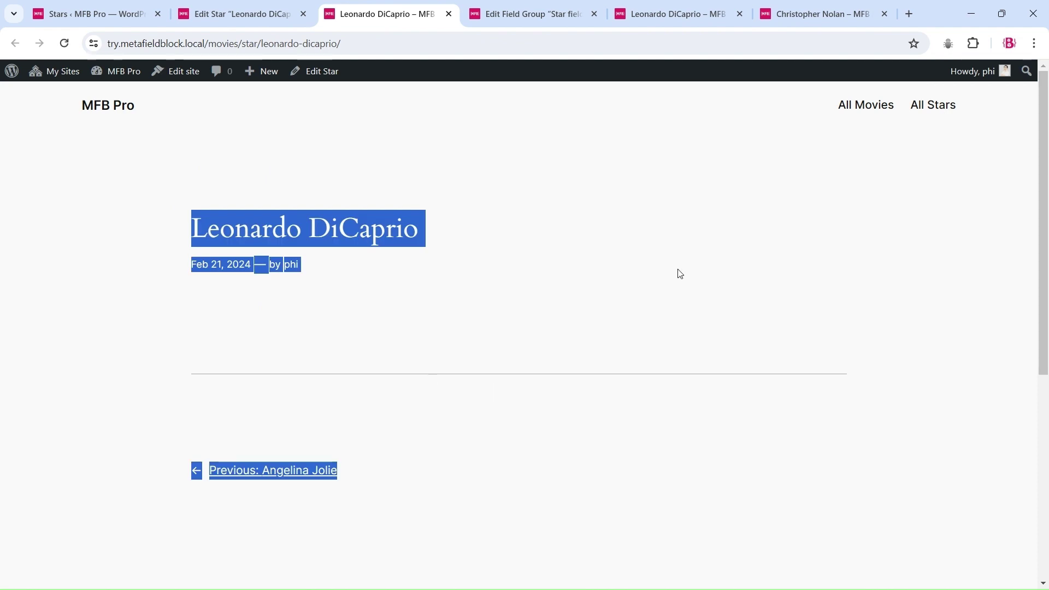
pyautogui.click(679, 274)
pyautogui.scroll(-6, 679, 274)
pyautogui.scroll(6, 679, 274)
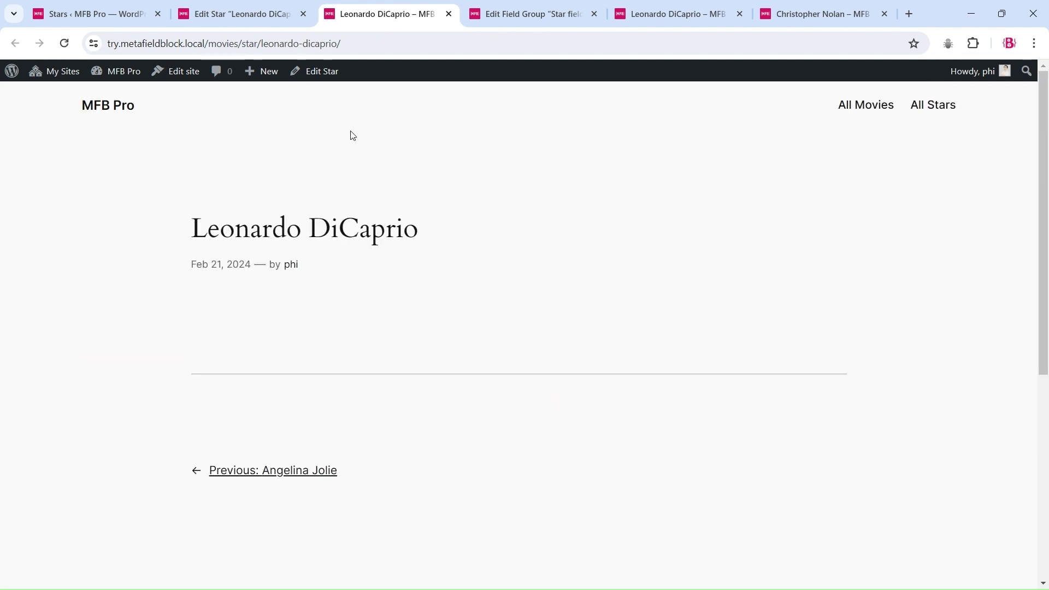
# - Return to the Stars admin list and bring up link options for Appearance > Editor
pyautogui.click(99, 4)
pyautogui.moveTo(49, 328)
pyautogui.rightClick(139, 348)
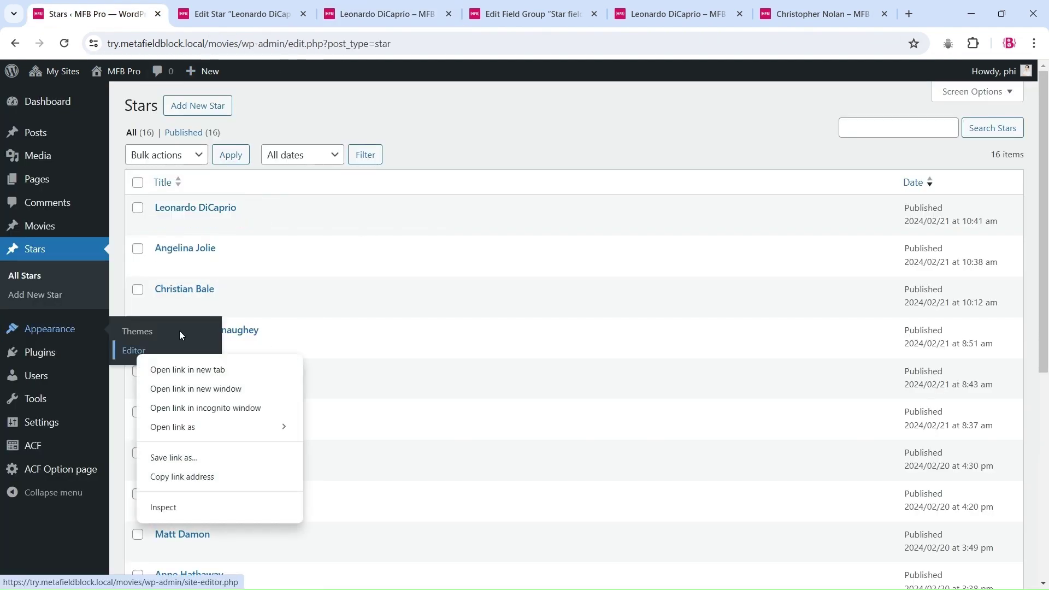
# - Open the site editor in a new tab and add a Single item: Star template under Templates
pyautogui.click(188, 381)
pyautogui.click(218, 6)
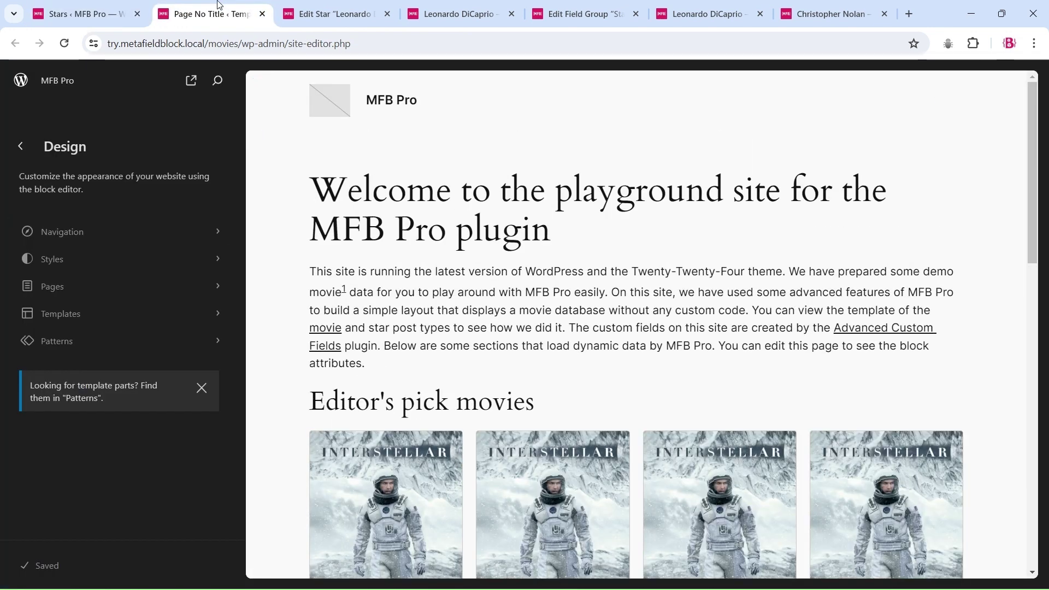
pyautogui.click(84, 313)
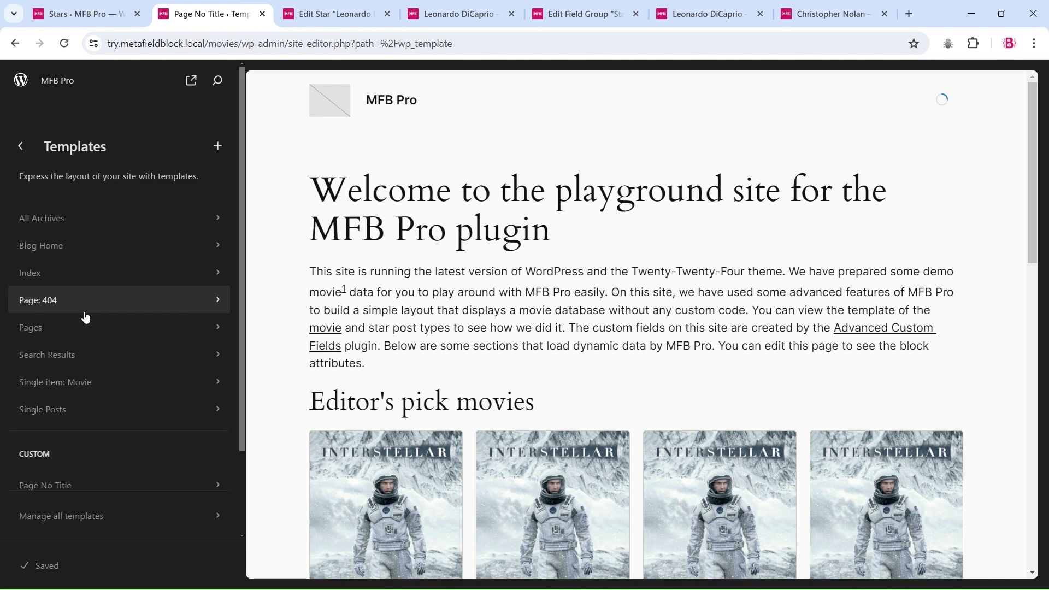
pyautogui.click(217, 145)
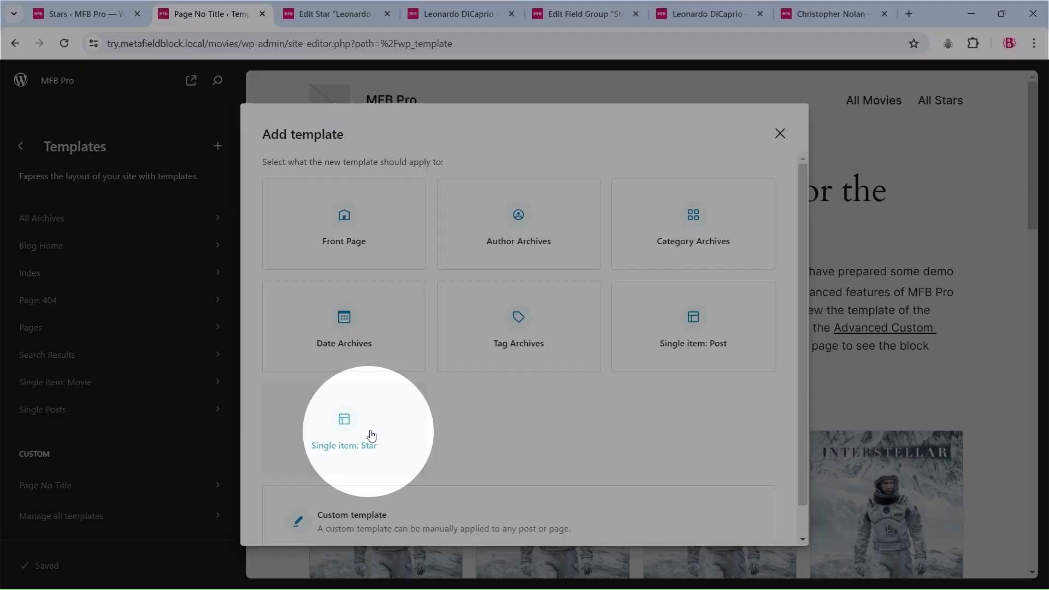
pyautogui.click(367, 437)
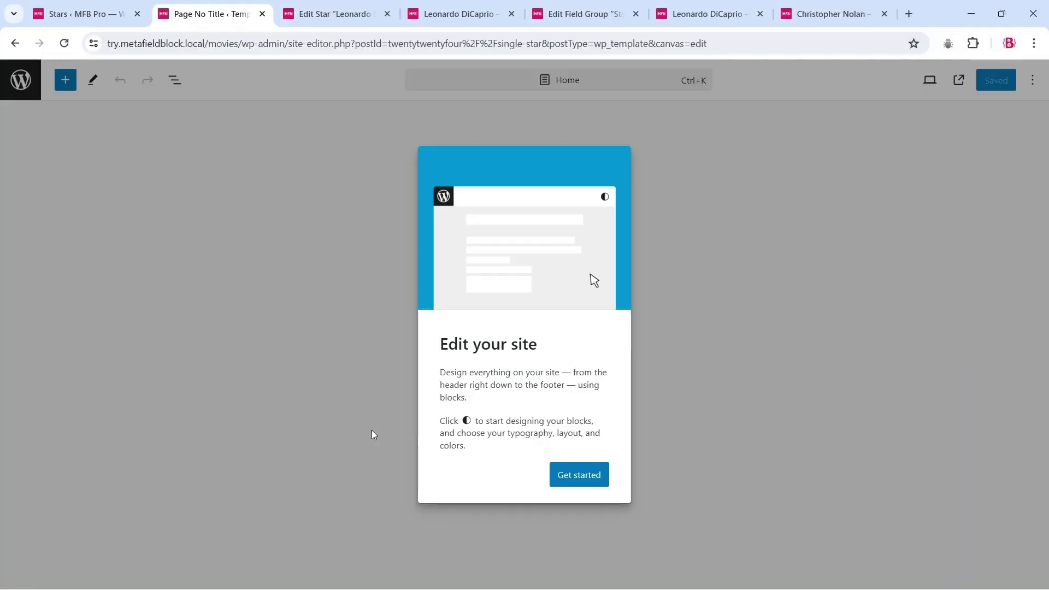
pyautogui.click(573, 476)
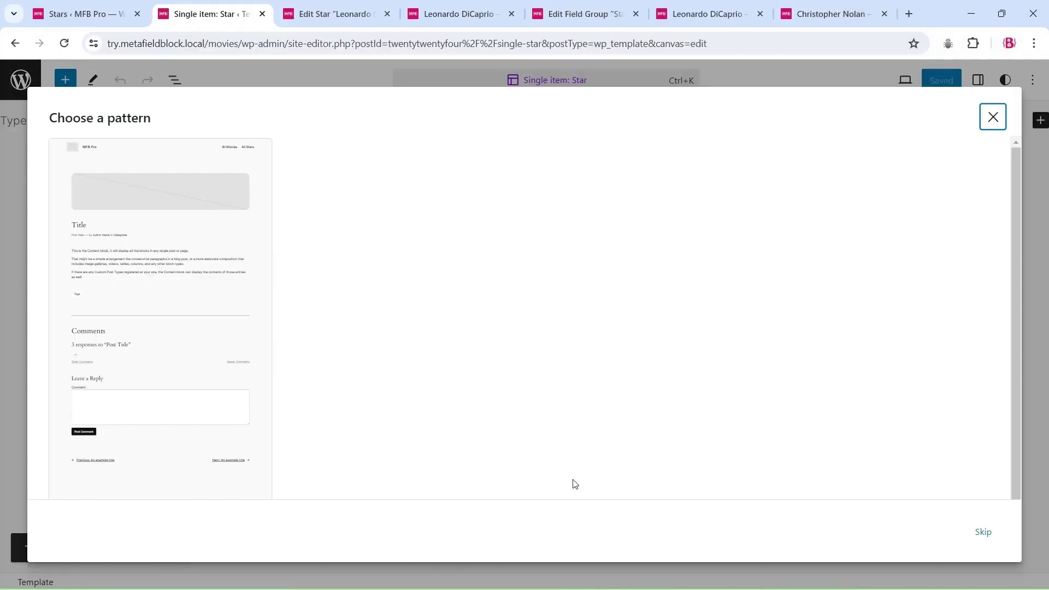
# - Start from a suggested pattern and delete its Featured Image and Post Meta blocks via List View
pyautogui.click(391, 210)
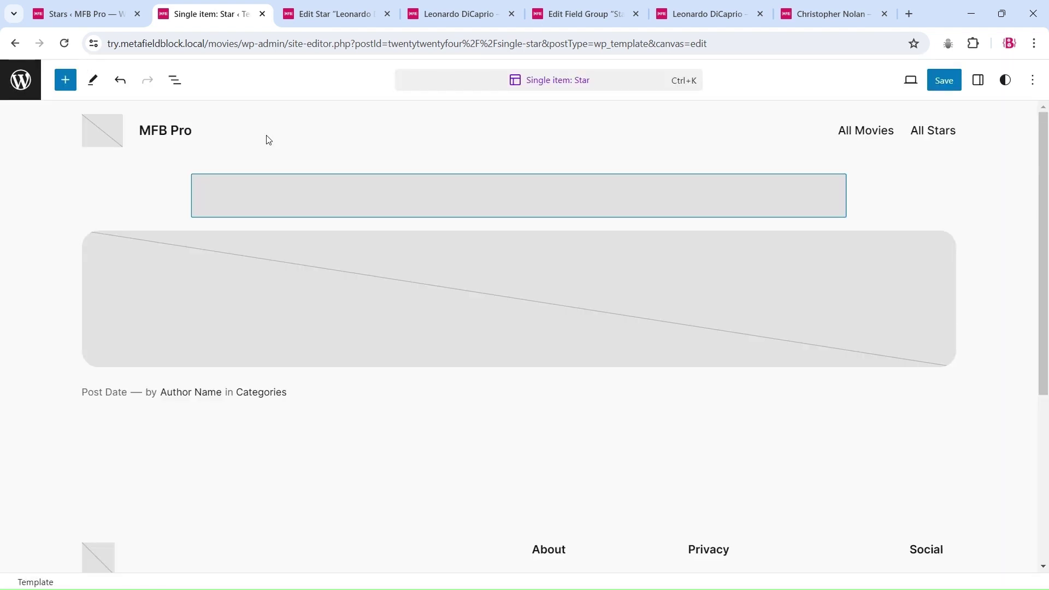
pyautogui.click(180, 88)
pyautogui.click(13, 177)
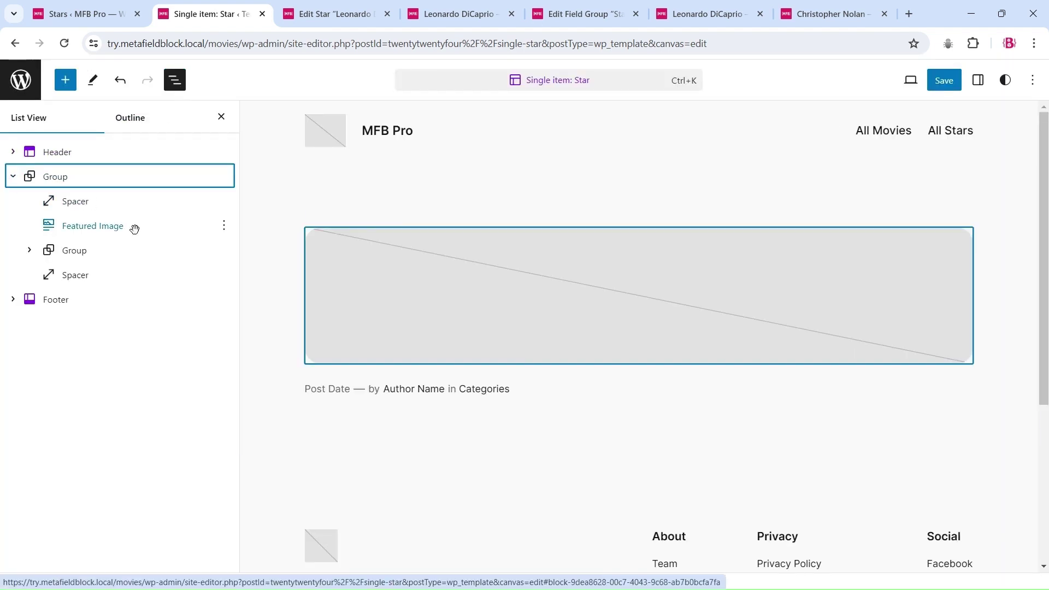
pyautogui.click(133, 225)
pyautogui.click(224, 225)
pyautogui.click(255, 566)
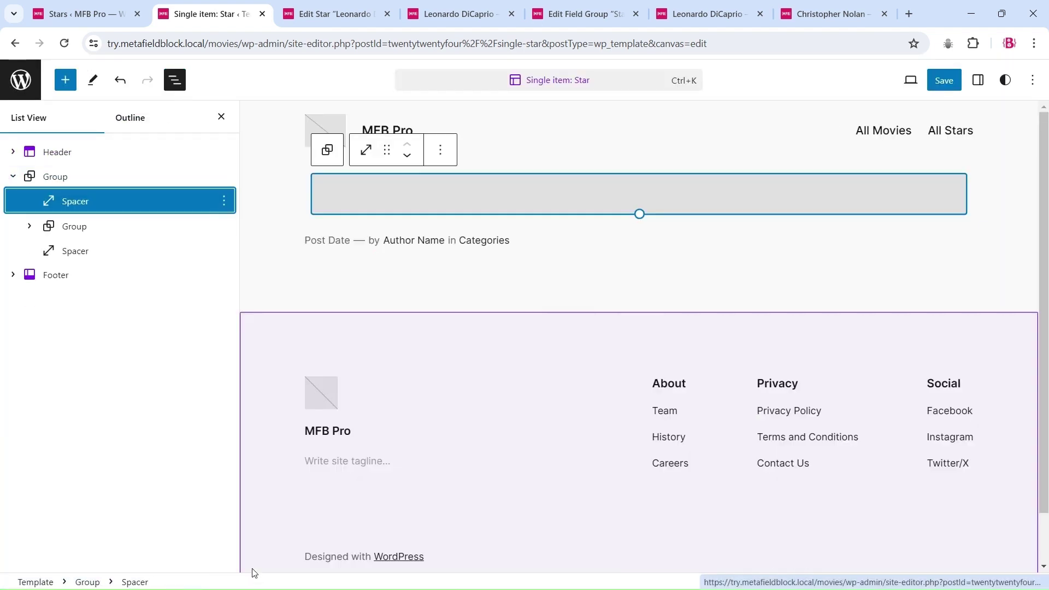
pyautogui.click(29, 225)
pyautogui.click(224, 250)
pyautogui.click(247, 476)
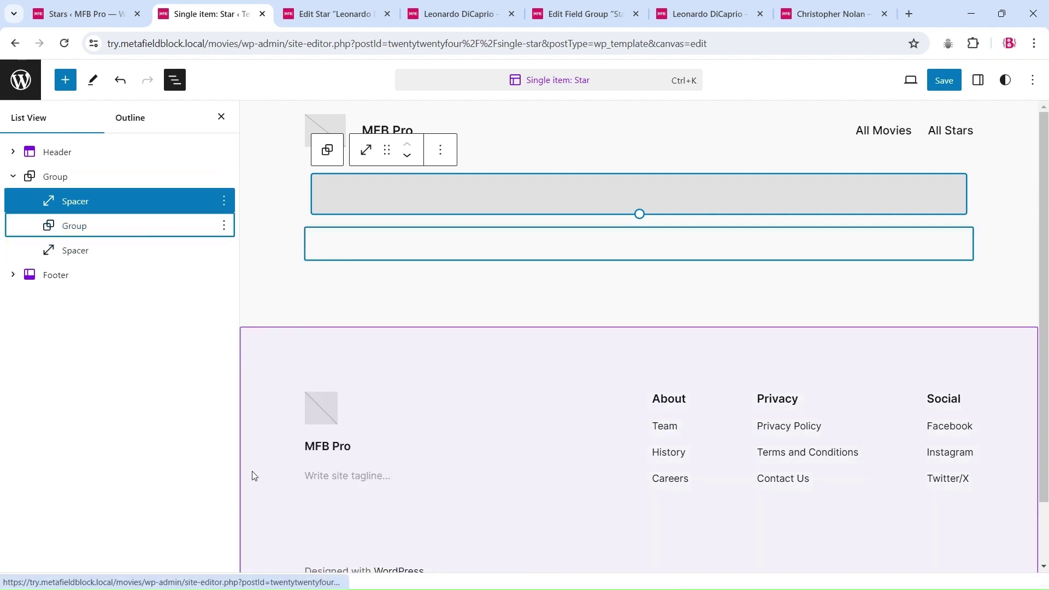
# - Insert a 50/50 Columns block into the now-empty inner group
pyautogui.click(86, 226)
pyautogui.click(632, 243)
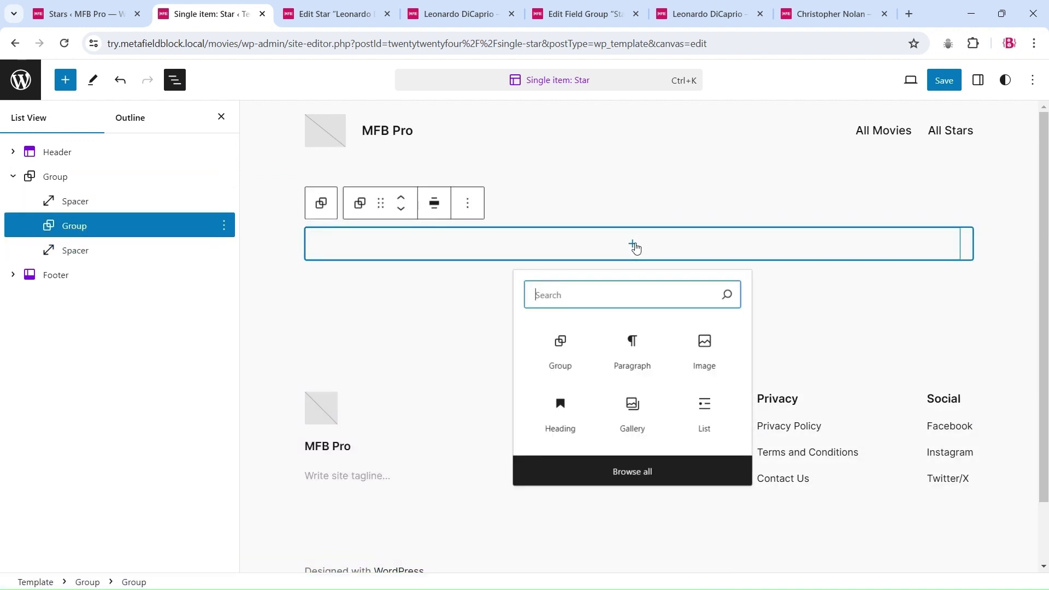
pyautogui.click(699, 6)
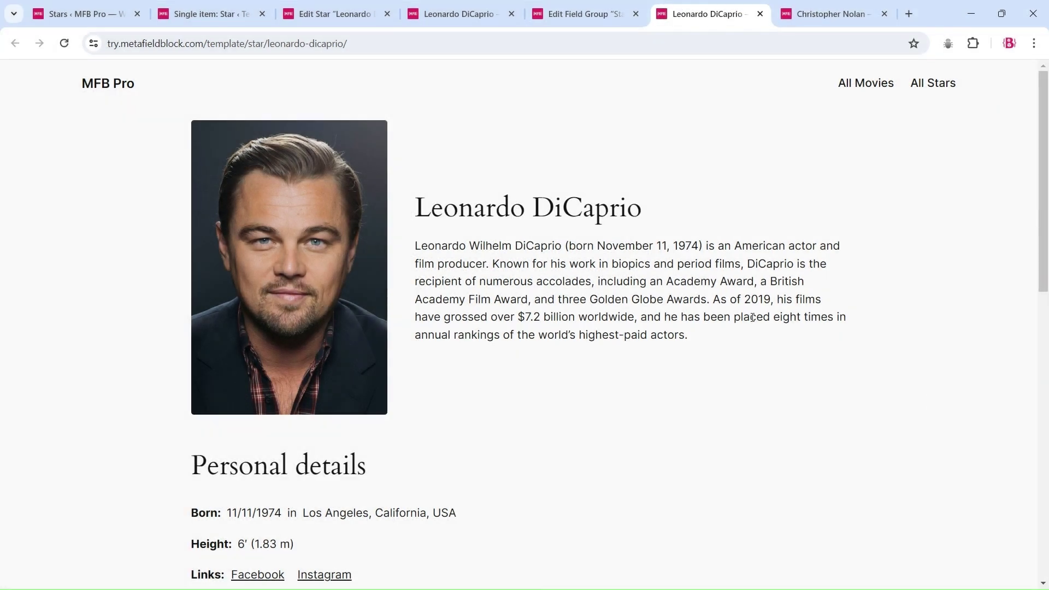
pyautogui.click(211, 21)
pyautogui.write('col')
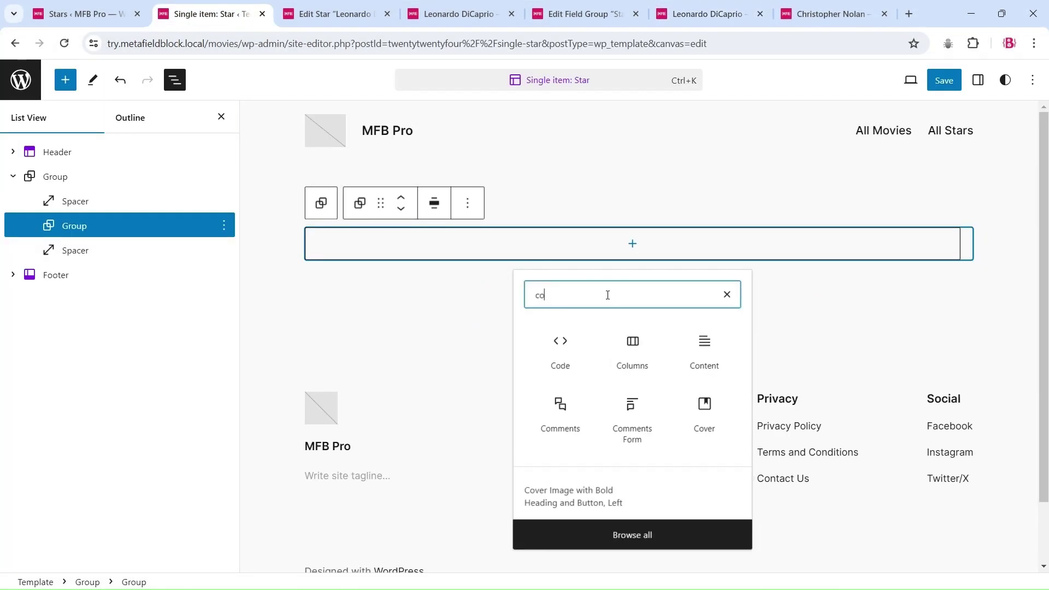
pyautogui.click(568, 347)
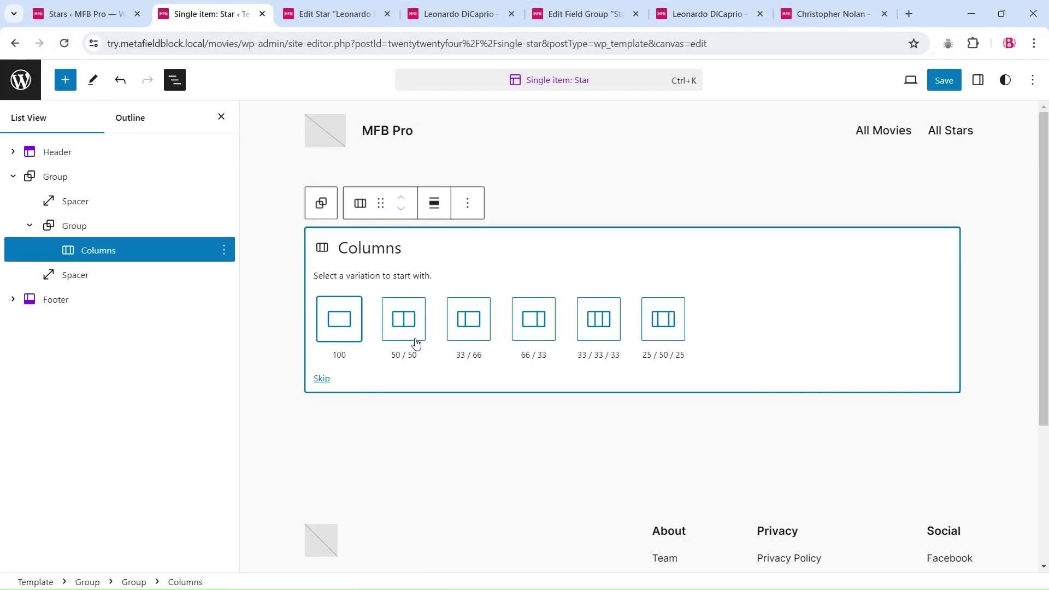
pyautogui.click(404, 322)
# - Set the column widths to 300 px for the first column and 100% for the second
pyautogui.click(982, 79)
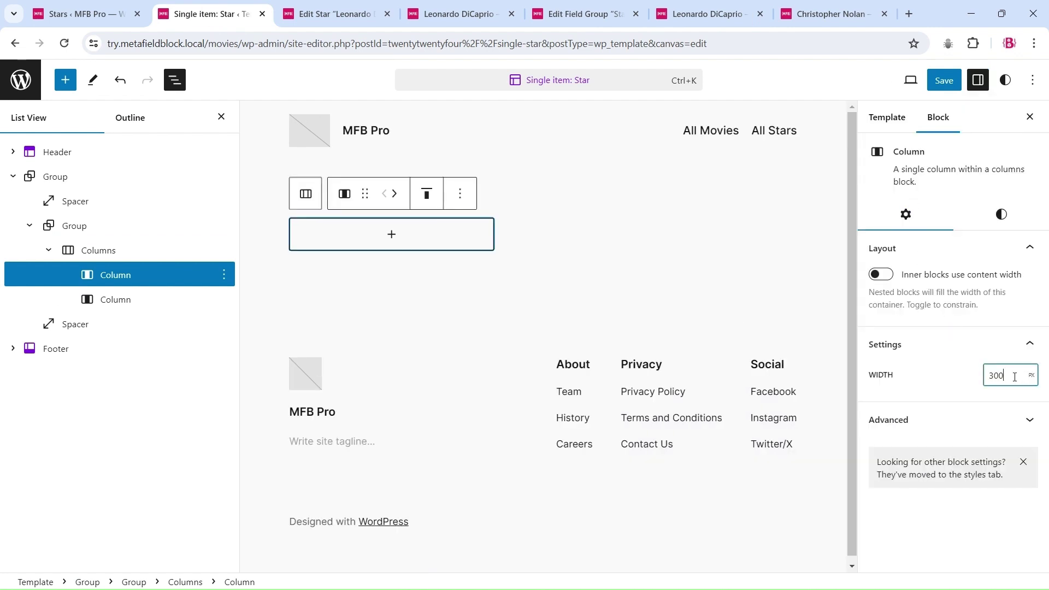
pyautogui.click(546, 241)
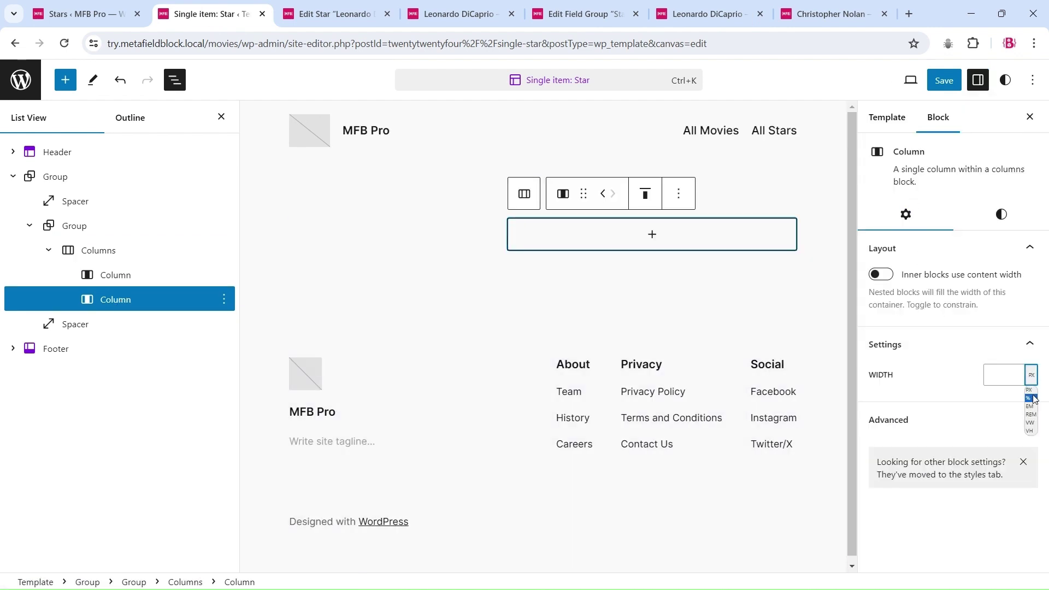
pyautogui.write('100')
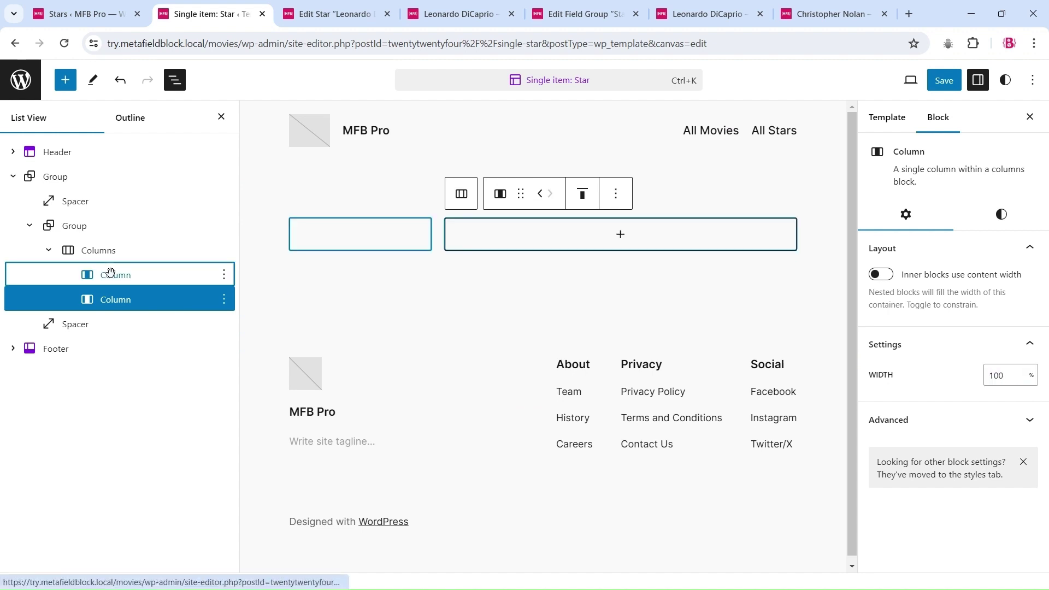
# - Insert a Meta Field Block into the first column
pyautogui.click(112, 274)
pyautogui.click(363, 235)
pyautogui.write('me')
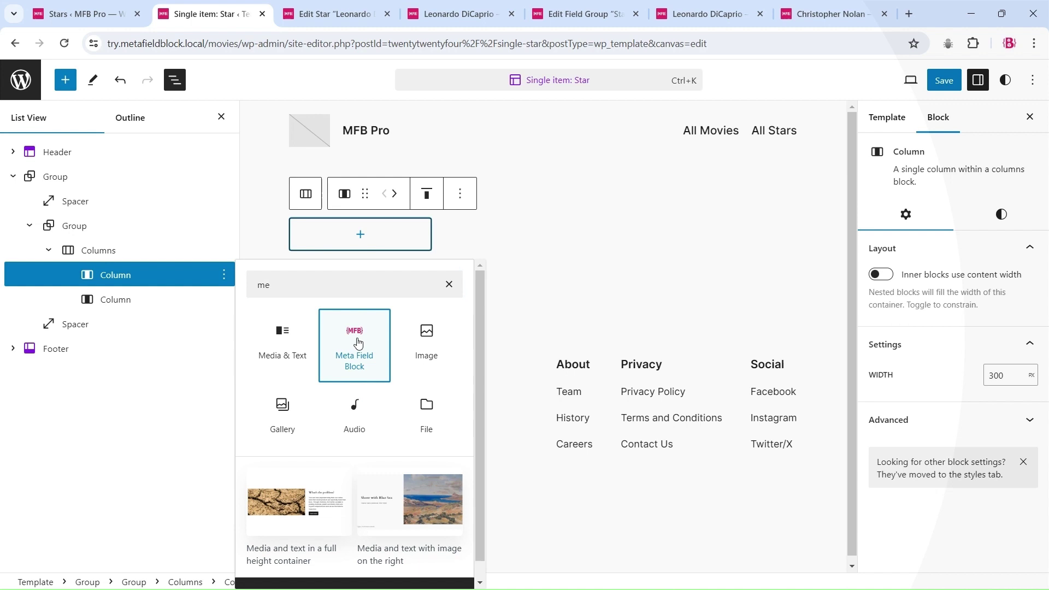
pyautogui.click(358, 342)
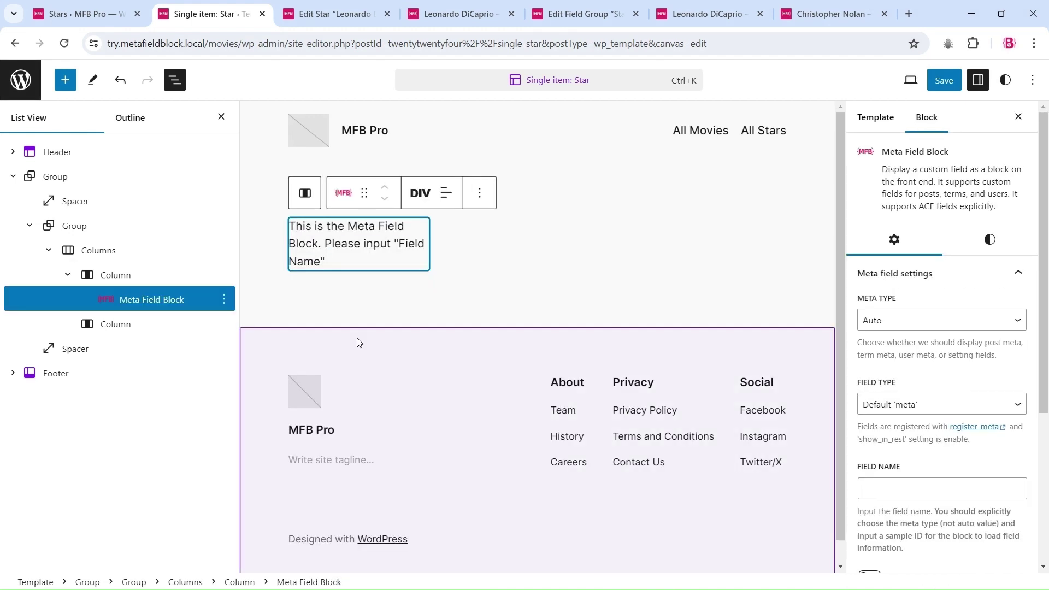
# - Set Meta Type to Post meta field and copy sample post ID 286 from the star's editor
pyautogui.scroll(-3, 1011, 352)
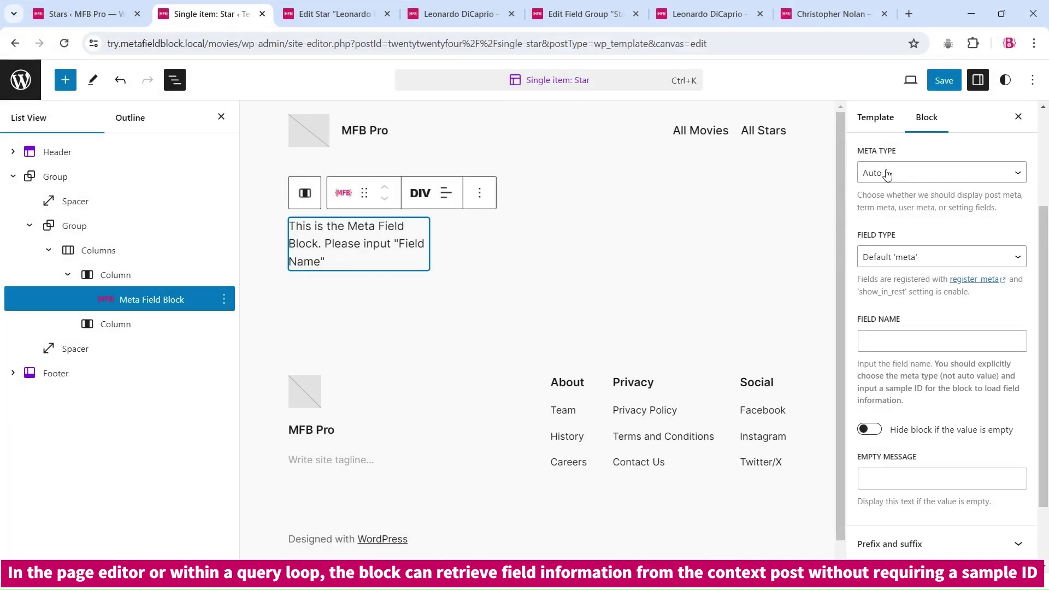
pyautogui.click(885, 172)
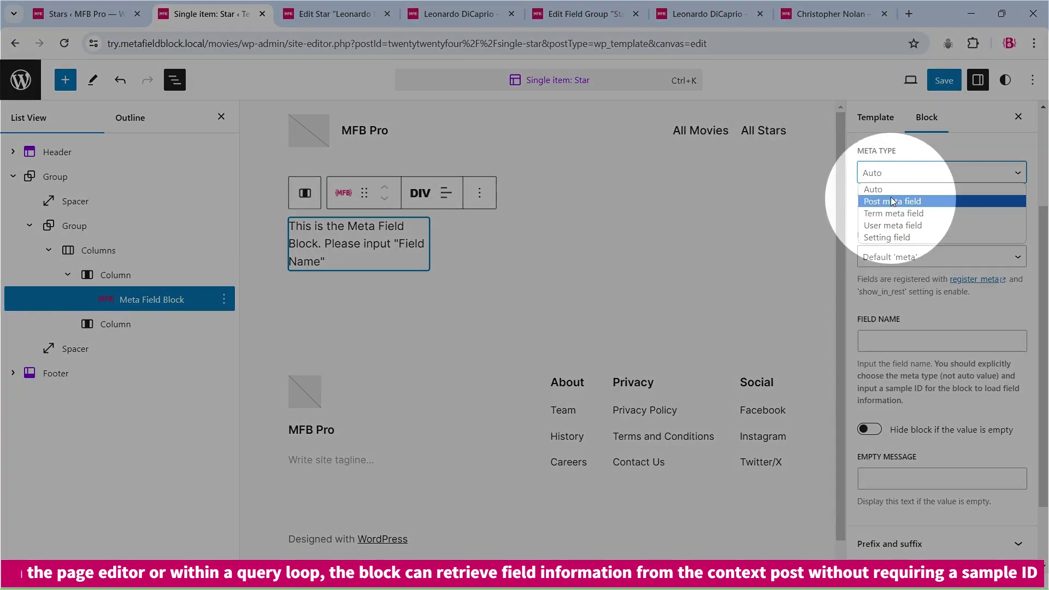
pyautogui.click(890, 201)
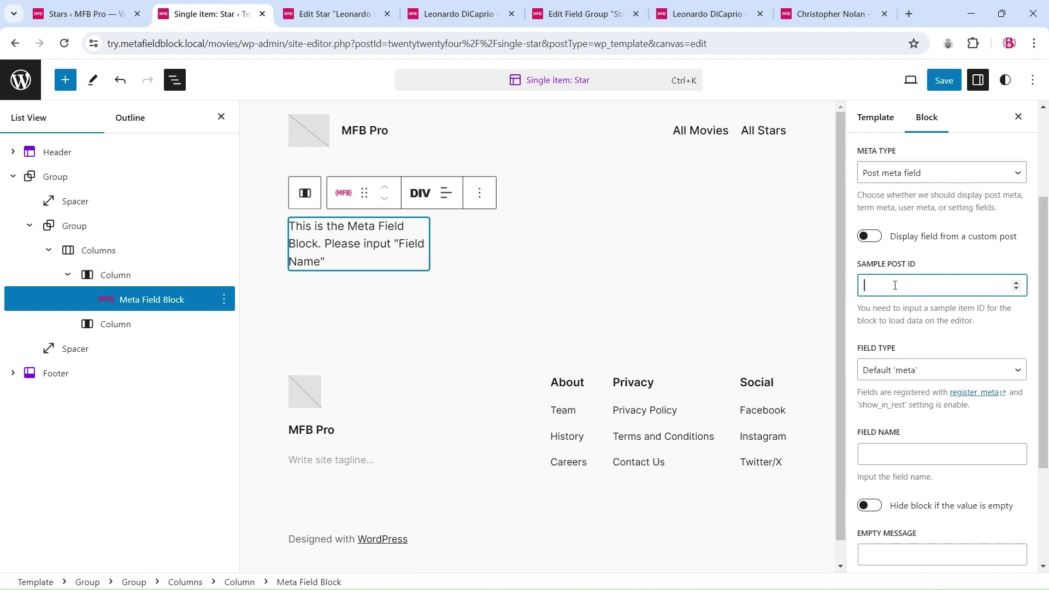
pyautogui.click(346, 4)
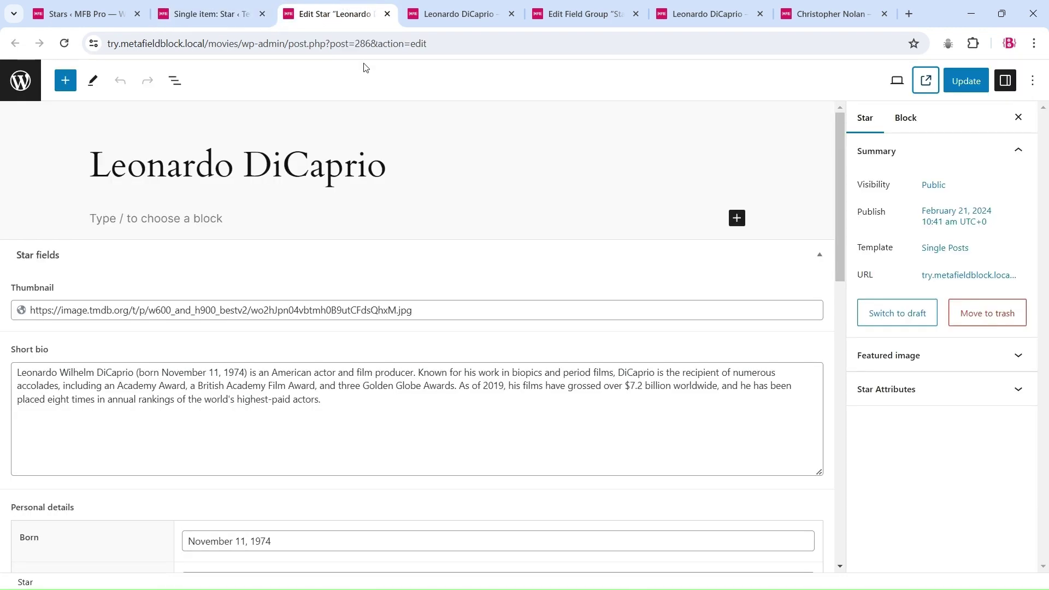
pyautogui.doubleClick(366, 43)
pyautogui.click(220, 5)
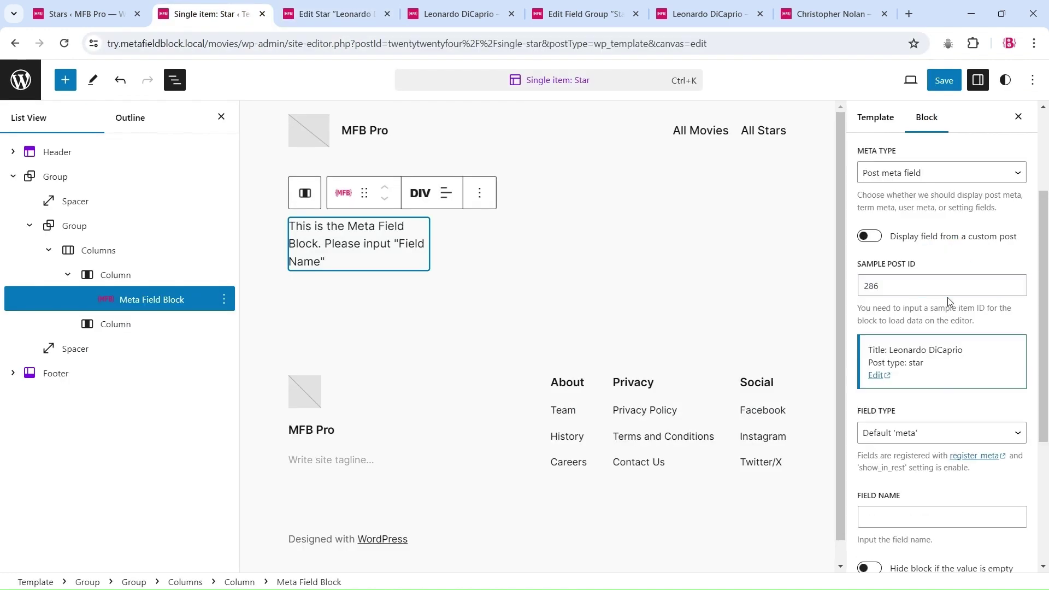
# - Choose ACF as the Field Type and bring up the Star fields field group
pyautogui.scroll(-3, 949, 302)
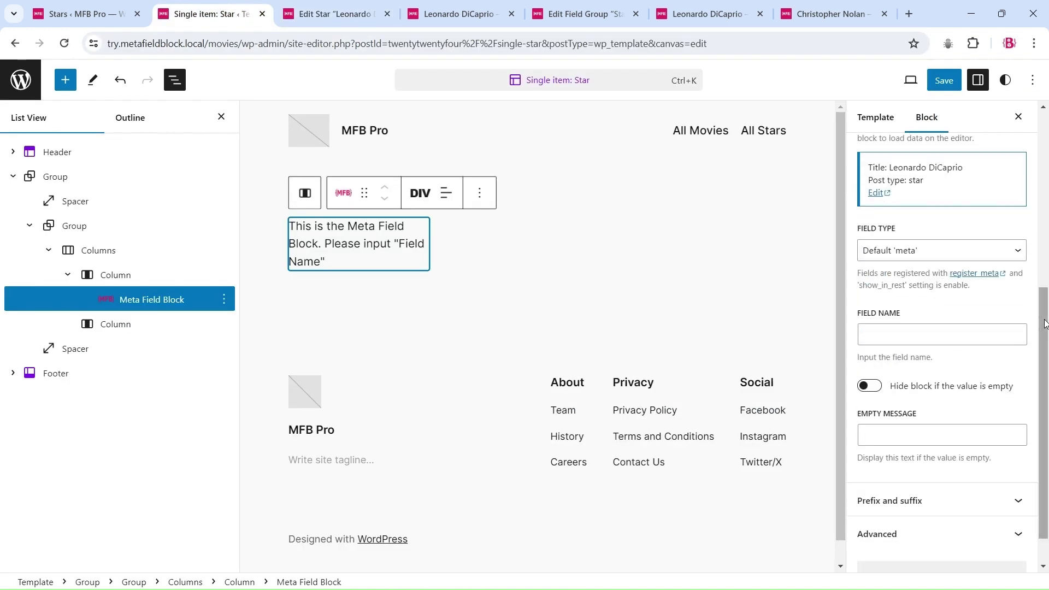
pyautogui.click(895, 251)
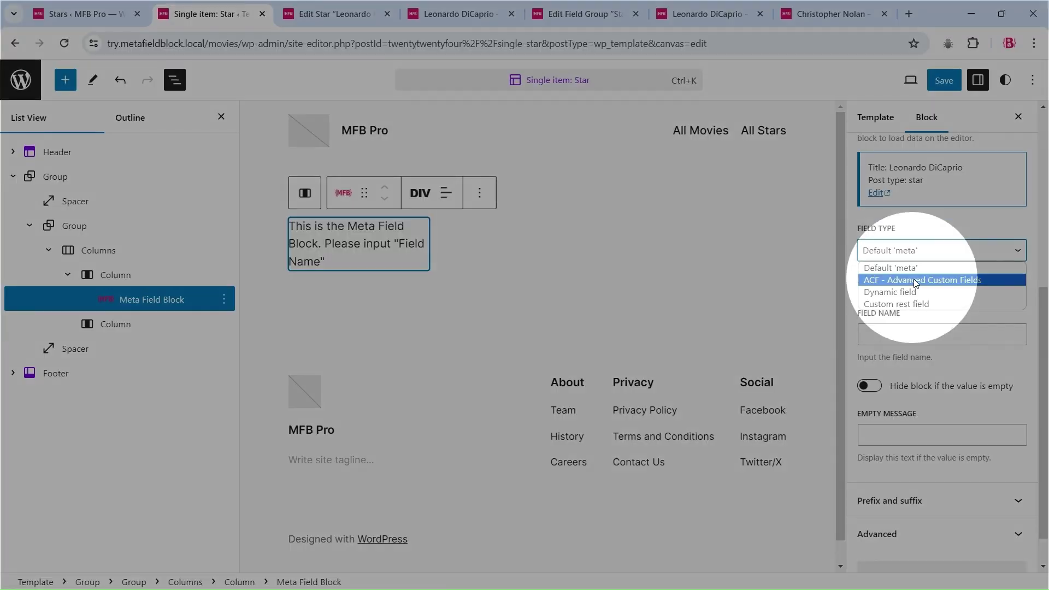
pyautogui.click(915, 280)
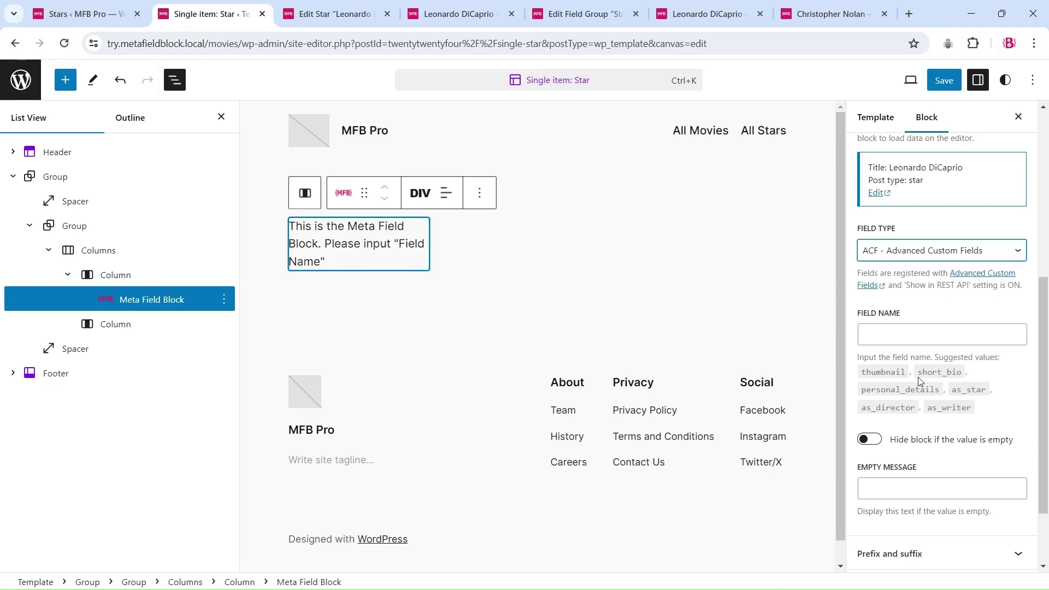
pyautogui.click(582, 25)
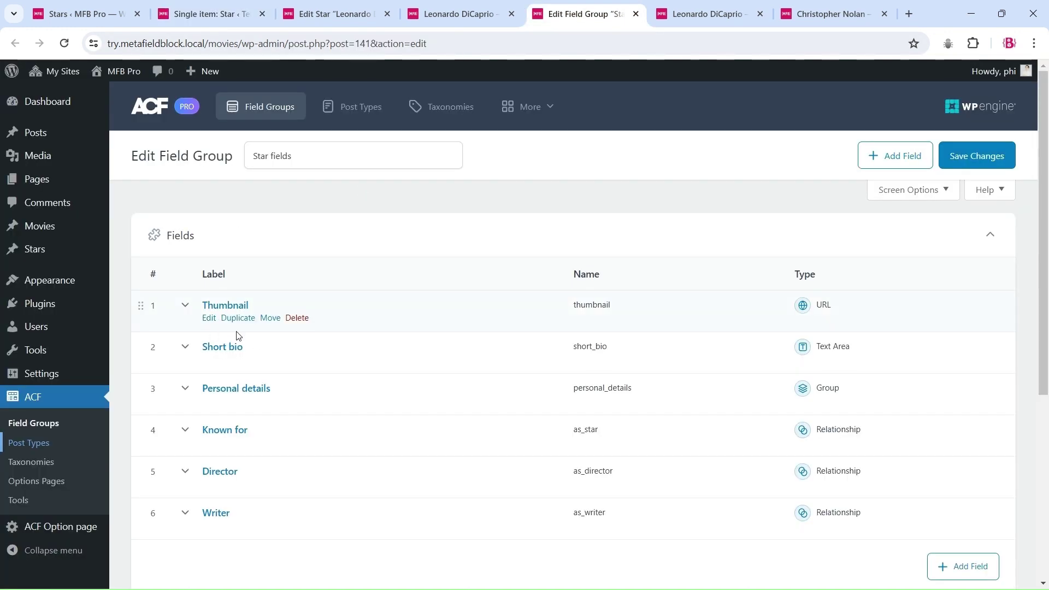
# - Confirm the Star fields group is Active with Show in REST API on, then return to the template
pyautogui.scroll(-5, 359, 392)
pyautogui.click(249, 370)
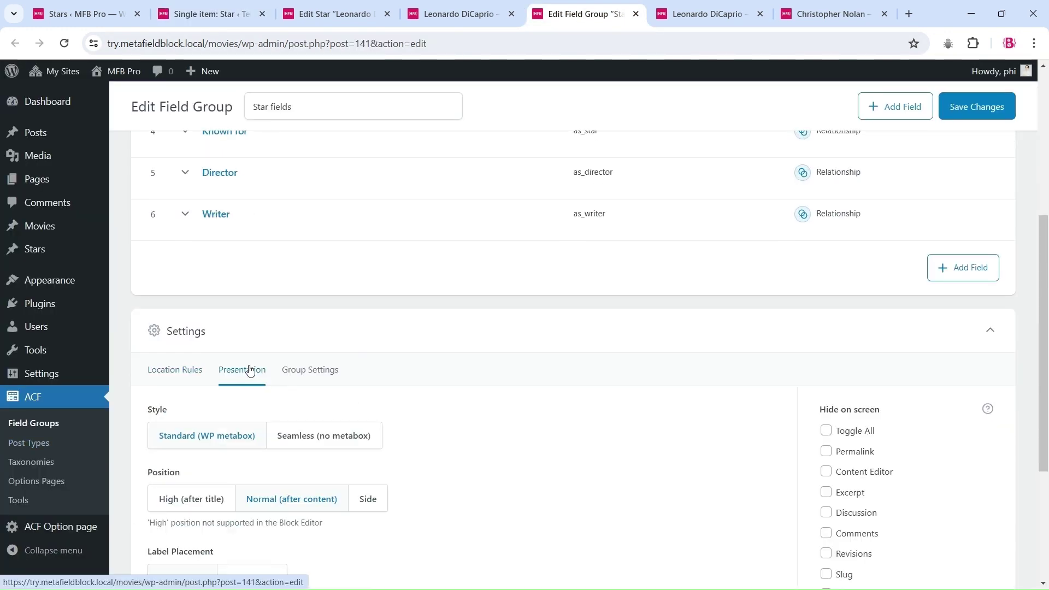
pyautogui.click(310, 371)
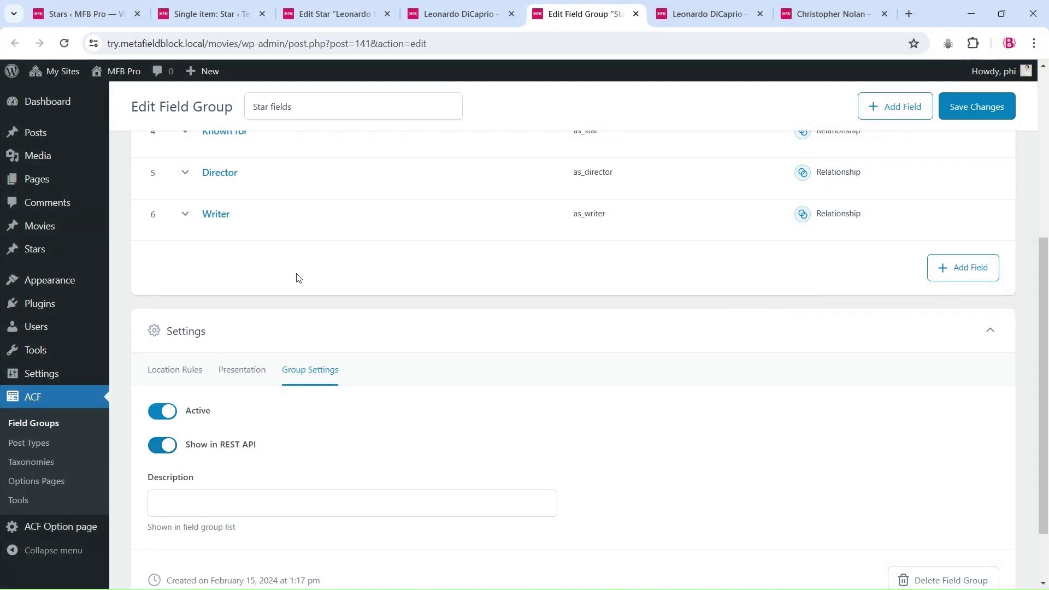
pyautogui.click(227, 8)
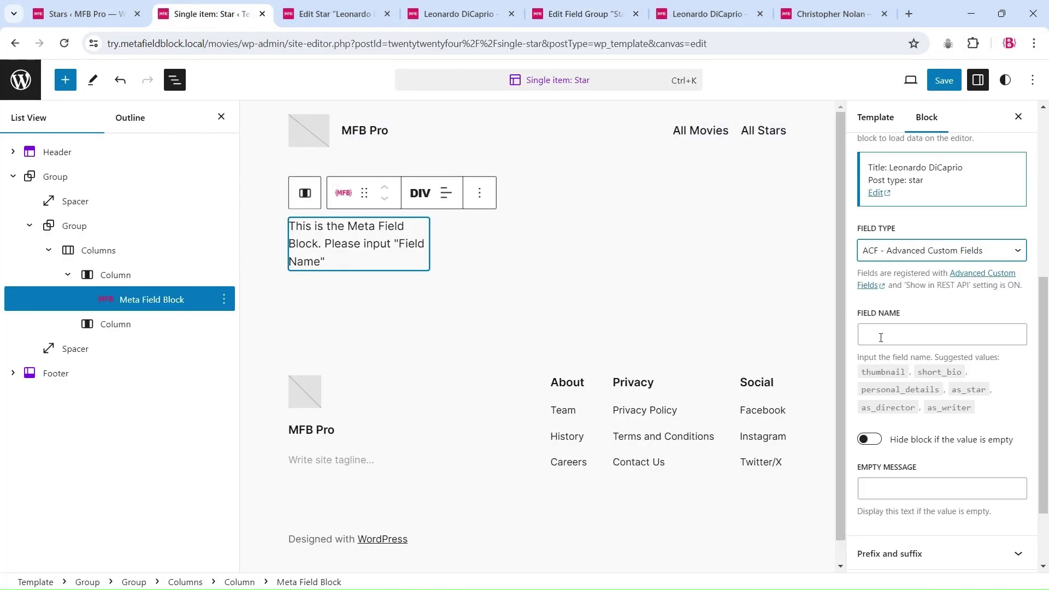
# - Set the field name to 'thumbnail' and display it as an Image
pyautogui.doubleClick(881, 373)
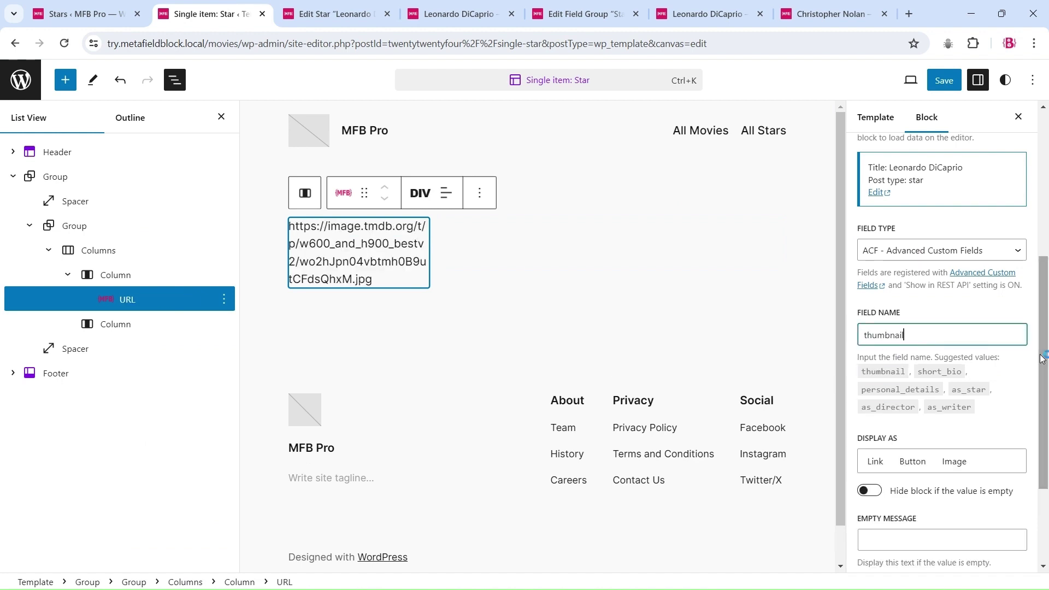
pyautogui.scroll(-2, 963, 372)
pyautogui.click(961, 364)
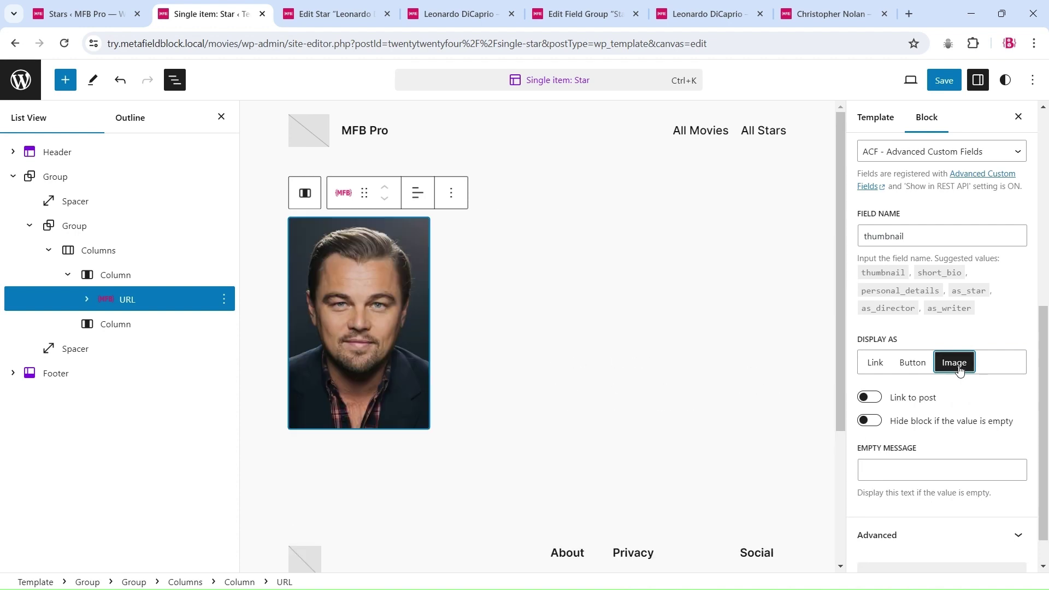
# - Give the inner photo an 8 px corner radius
pyautogui.click(87, 299)
pyautogui.click(146, 324)
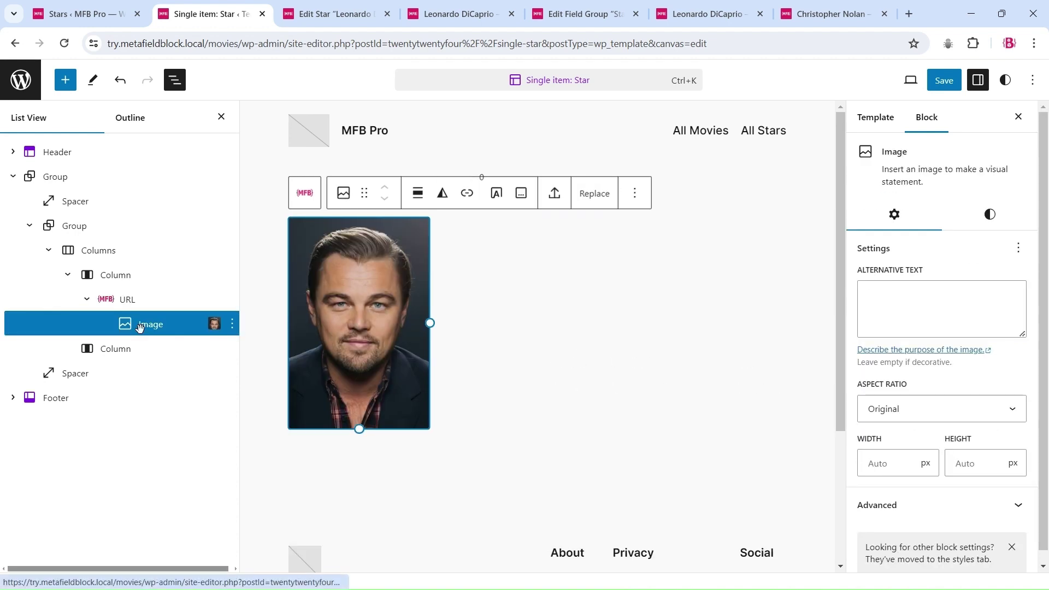
pyautogui.click(990, 215)
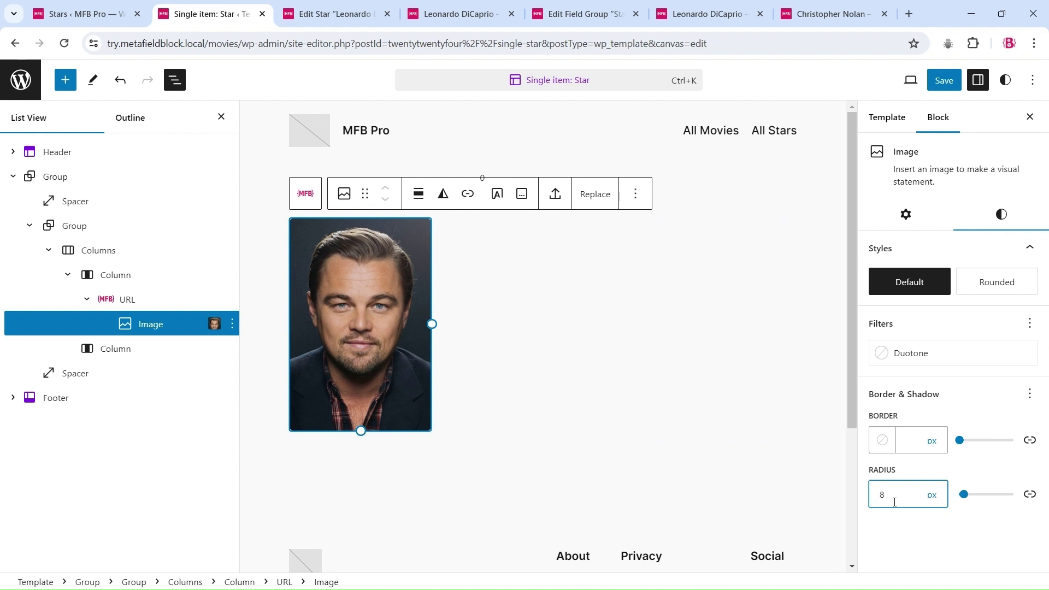
pyautogui.click(121, 350)
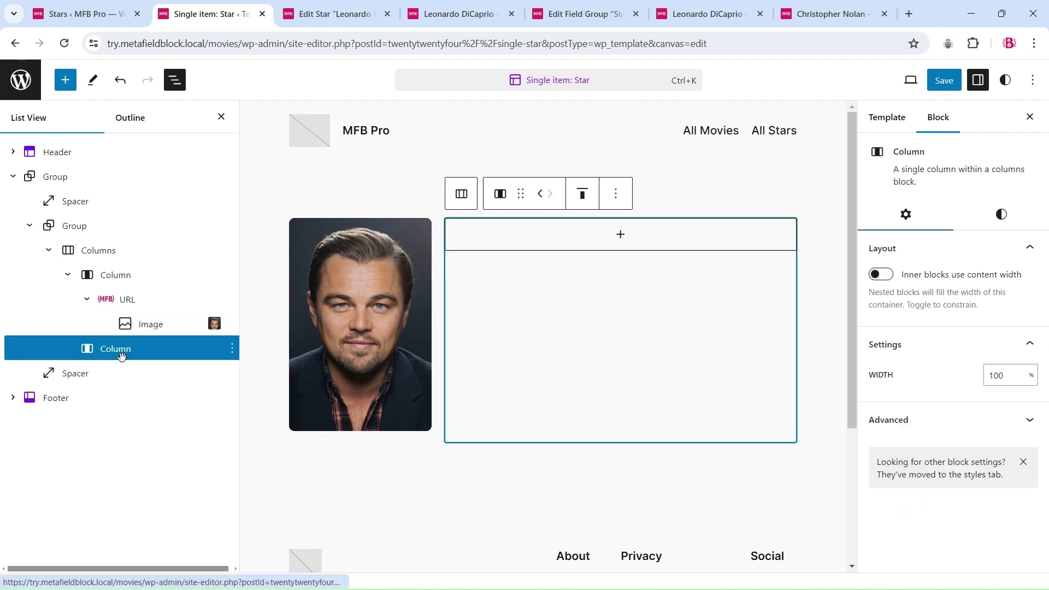
# - Add a Title block to the second column with a Meta Field Block beneath it
pyautogui.click(620, 235)
pyautogui.write('tit')
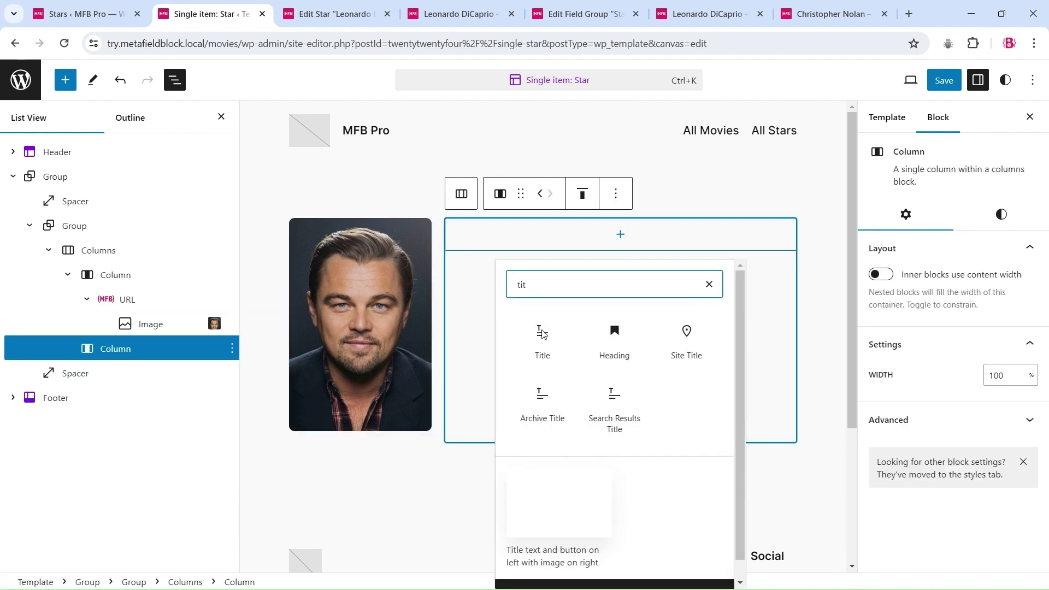
pyautogui.click(542, 344)
pyautogui.click(632, 194)
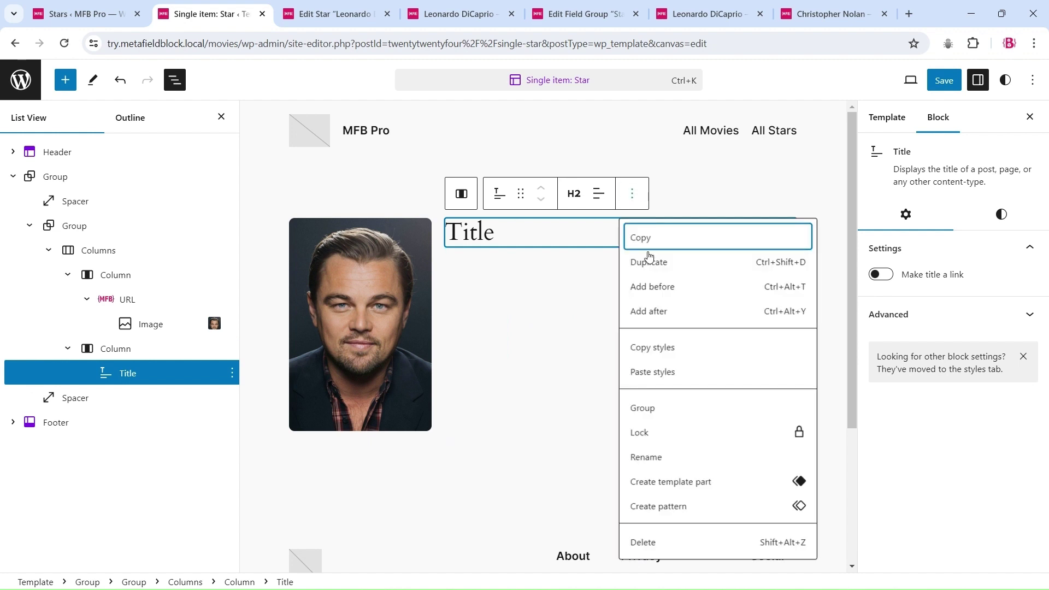
pyautogui.click(648, 310)
pyautogui.write('/')
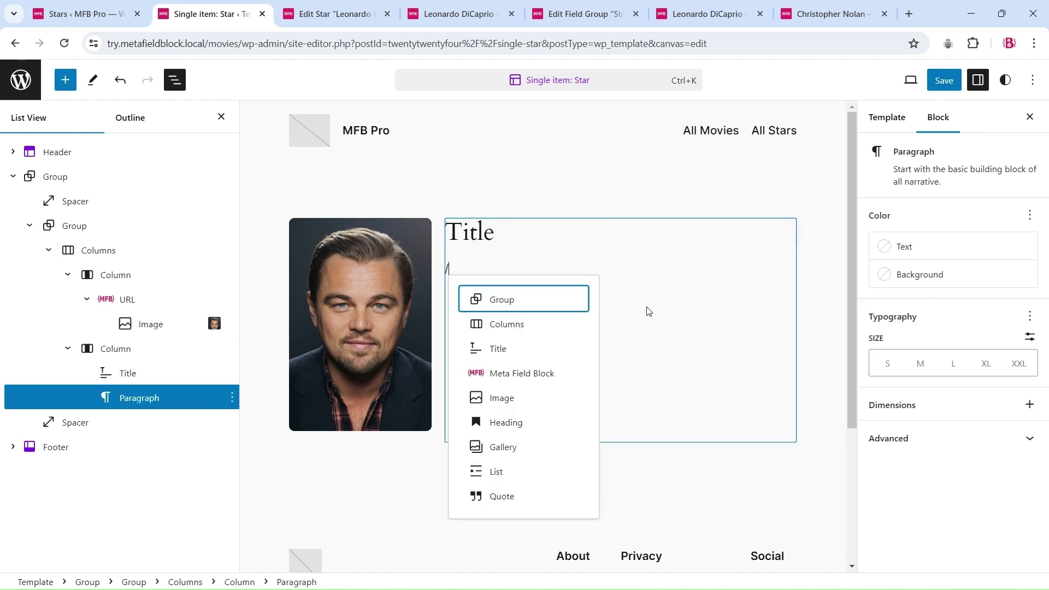
pyautogui.click(523, 381)
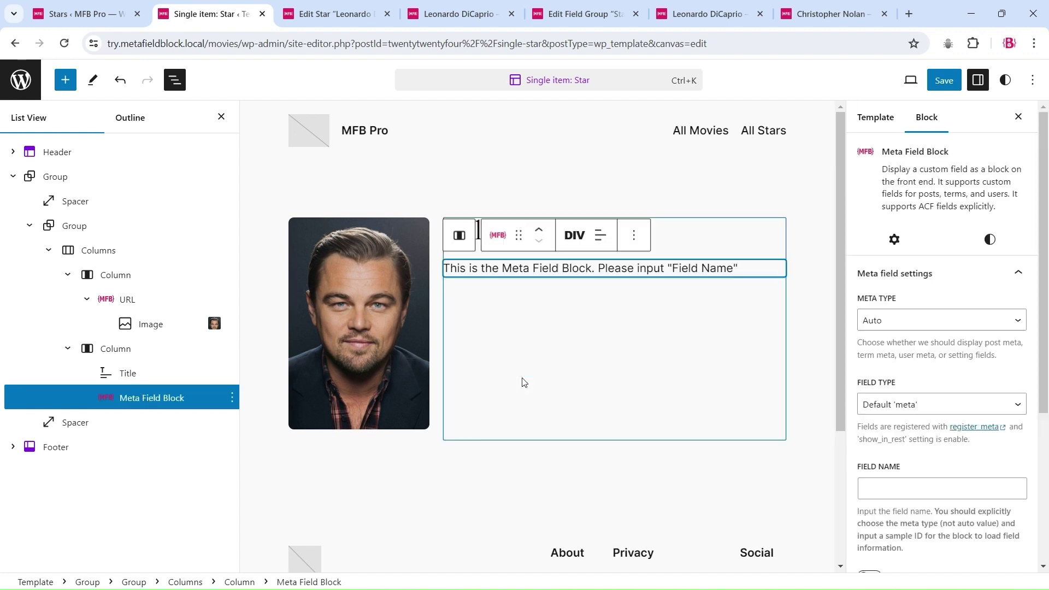
# - Configure that Meta Field Block for post meta, sample post 286, ACF field short_bio
pyautogui.click(906, 325)
pyautogui.click(902, 346)
pyautogui.click(884, 431)
pyautogui.write('28')
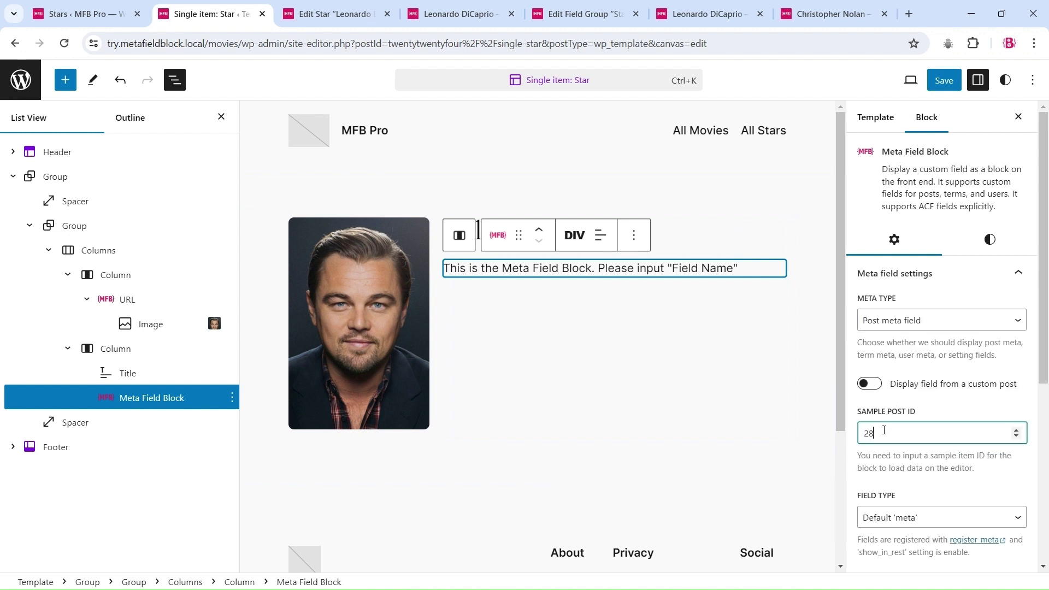
pyautogui.write('6')
pyautogui.scroll(-3, 1035, 472)
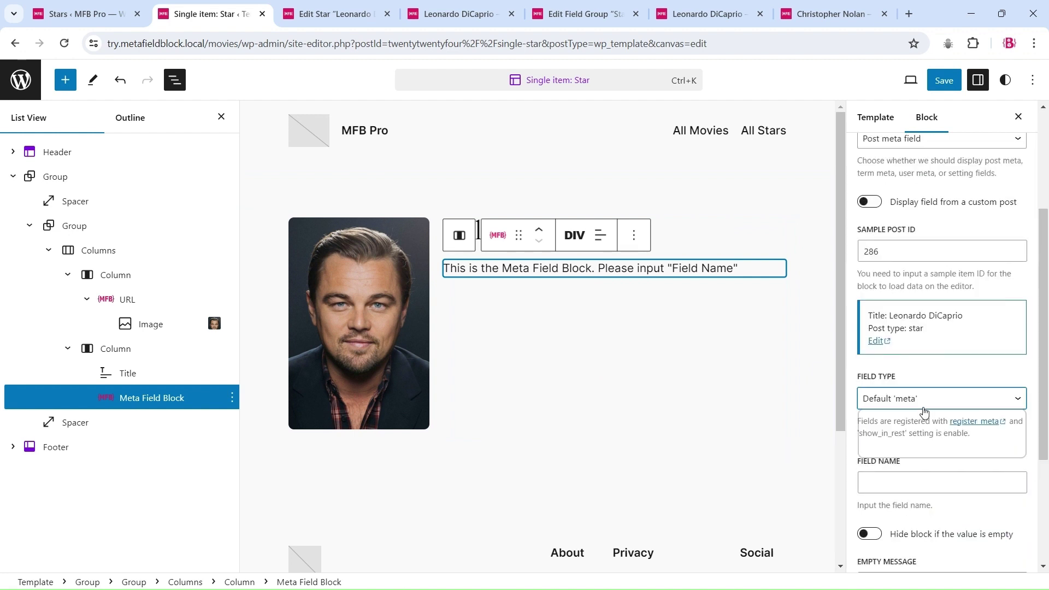
pyautogui.click(914, 429)
pyautogui.scroll(-1, 1036, 398)
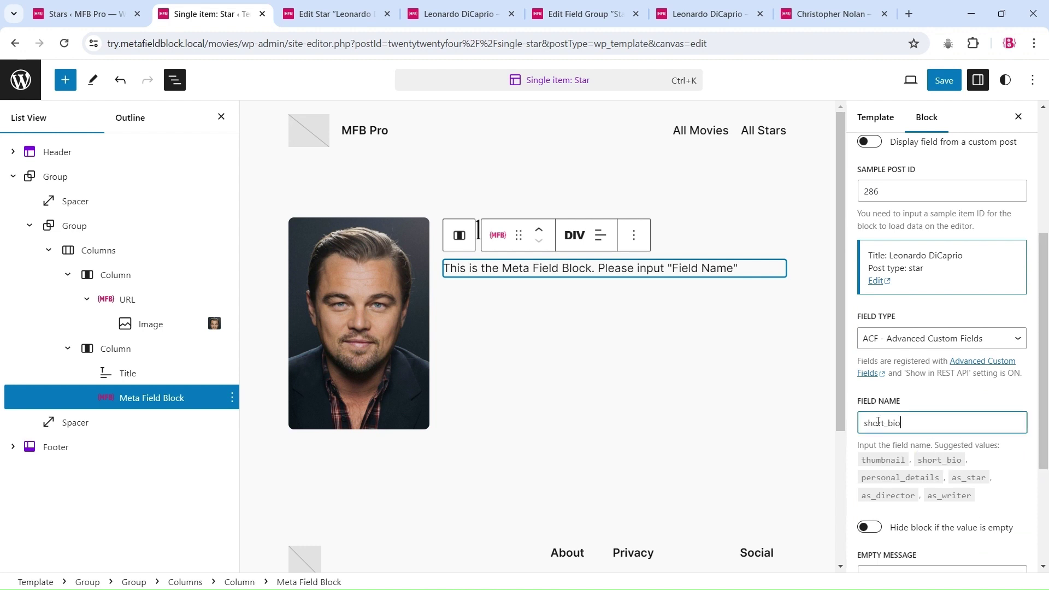
pyautogui.click(99, 250)
# - Align the photo and bio columns to the middle vertically and save the star template
pyautogui.click(451, 194)
pyautogui.click(477, 264)
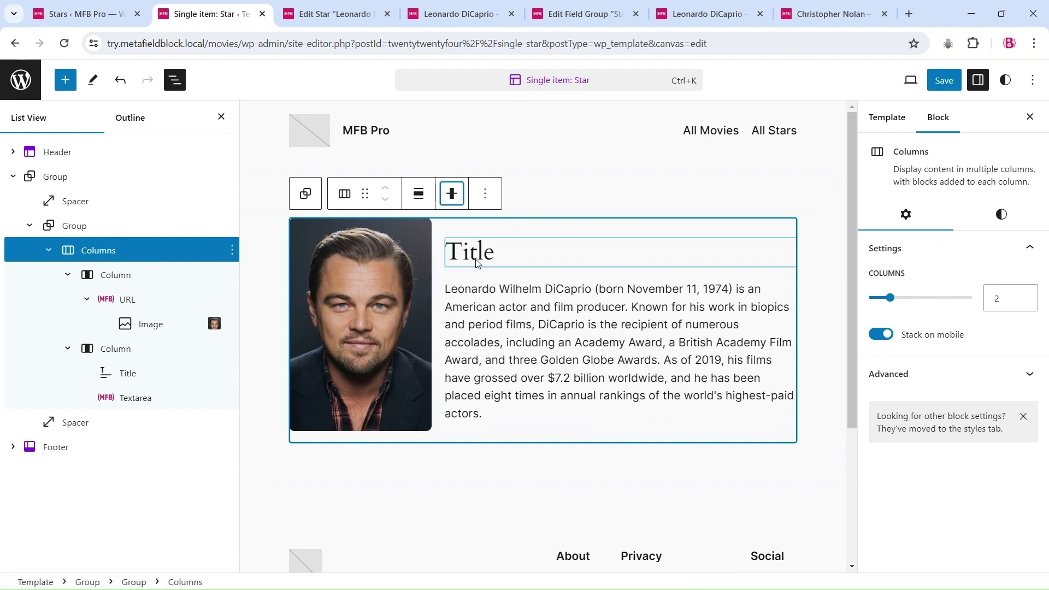
pyautogui.click(940, 82)
pyautogui.click(922, 90)
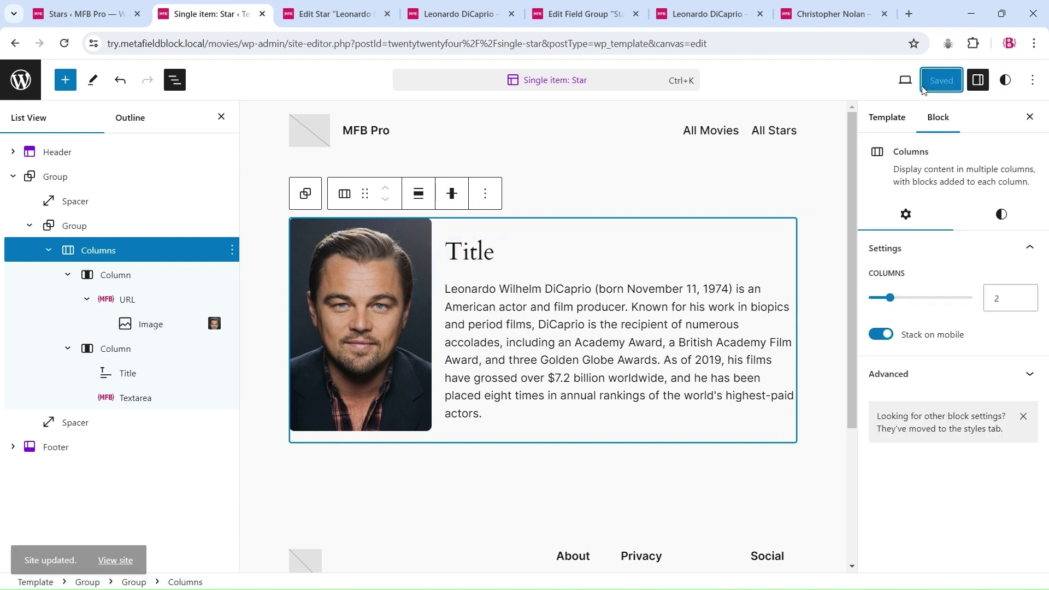
# - Review the live Leonardo DiCaprio star page, then select the inner group wrapping the columns
pyautogui.click(453, 14)
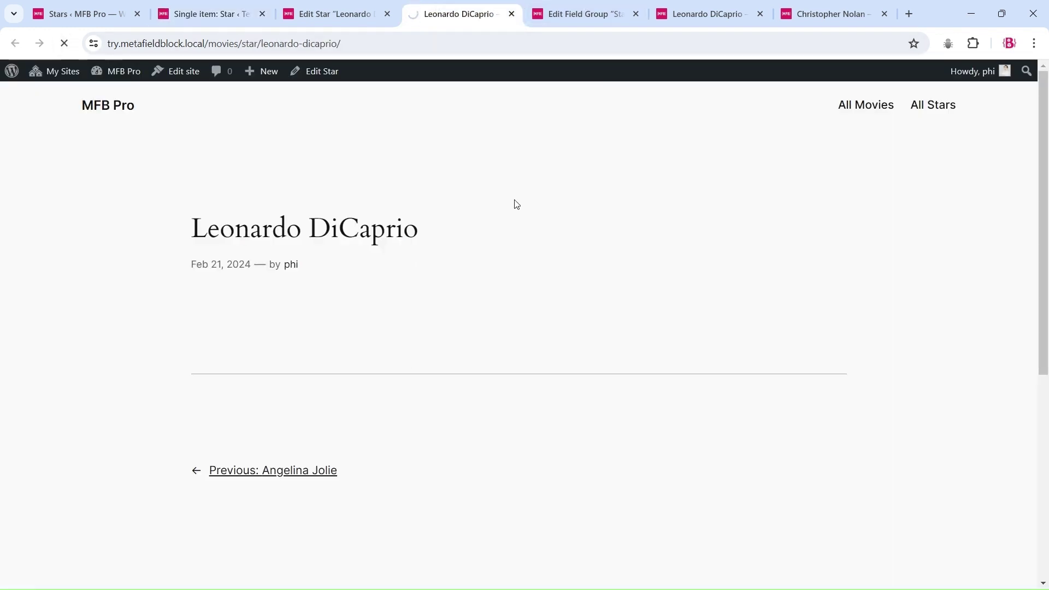
pyautogui.scroll(-3, 519, 206)
pyautogui.scroll(3, 519, 206)
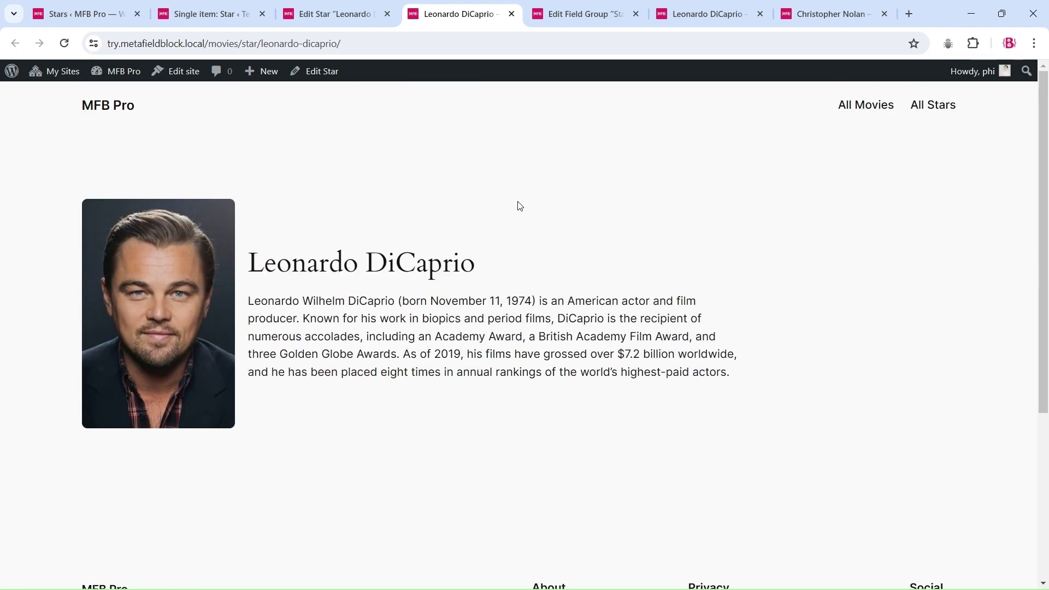
pyautogui.hotkey('ctrl', '2')
pyautogui.click(76, 226)
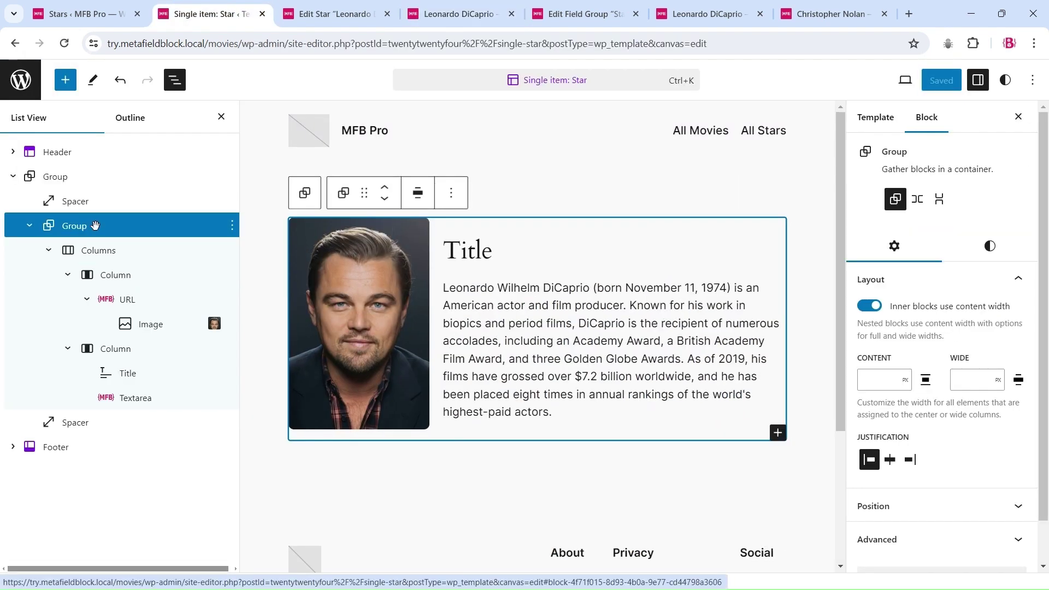
# - Move the Columns block out of the inner group and delete the empty group
pyautogui.click(95, 251)
pyautogui.moveTo(95, 251)
pyautogui.mouseDown()
pyautogui.moveTo(86, 219)
pyautogui.moveTo(103, 234)
pyautogui.mouseUp()
pyautogui.click(224, 398)
pyautogui.scroll(-2, 265, 366)
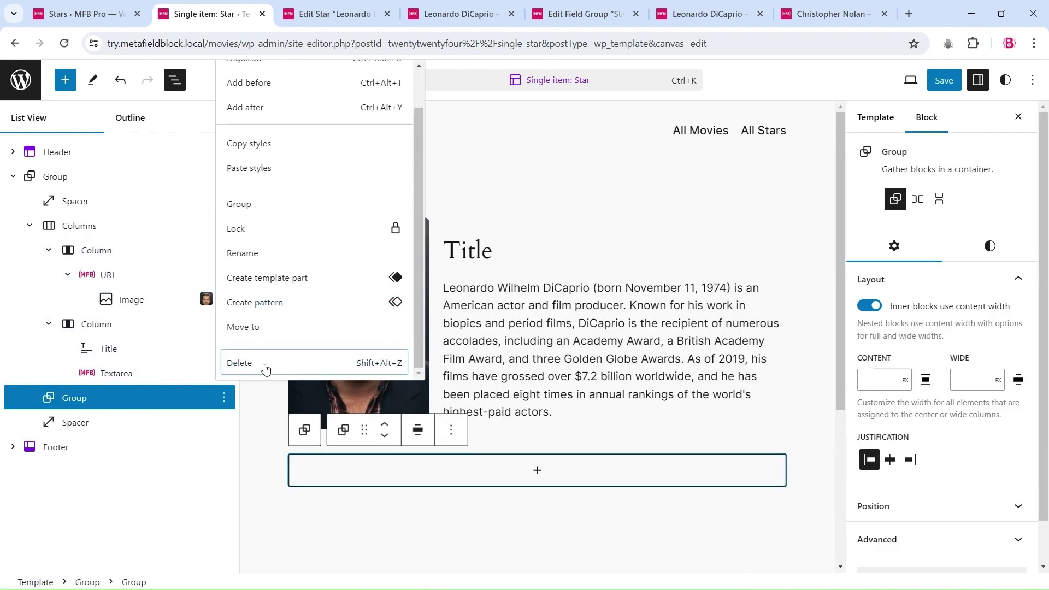
pyautogui.click(264, 366)
# - Increase the Columns block spacing to widen the gap between photo and bio
pyautogui.click(1001, 213)
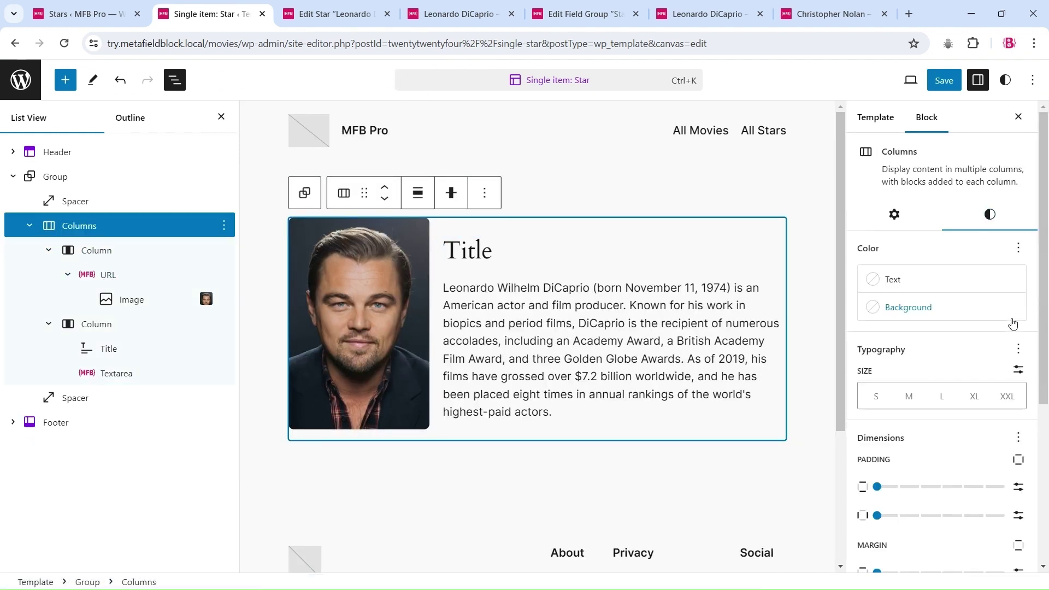
pyautogui.scroll(-5, 1038, 382)
pyautogui.click(1018, 182)
pyautogui.press('Escape')
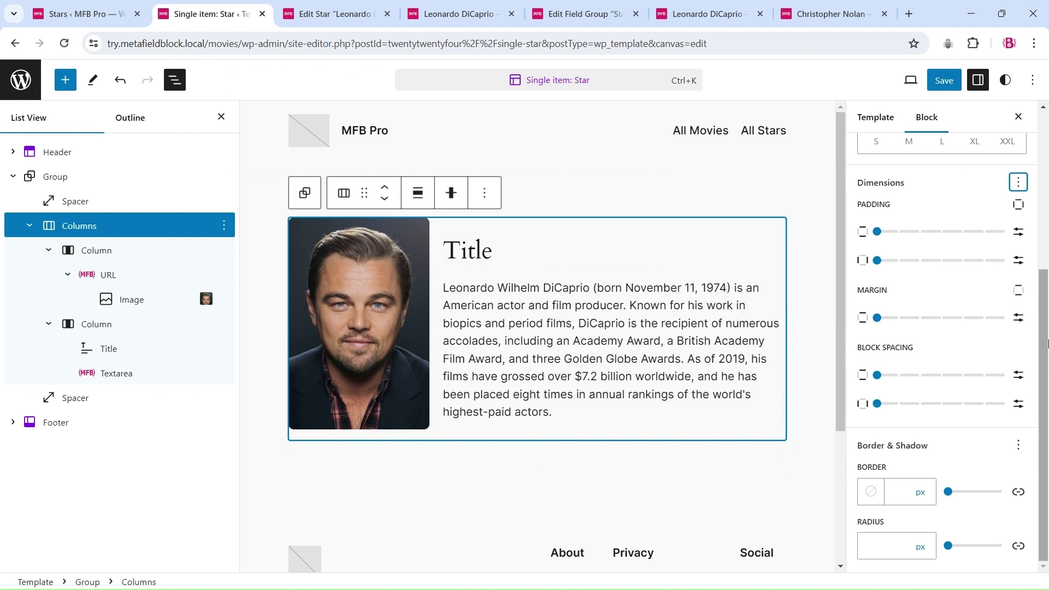
pyautogui.moveTo(903, 406); pyautogui.dragTo(940, 407)
pyautogui.press('Return')
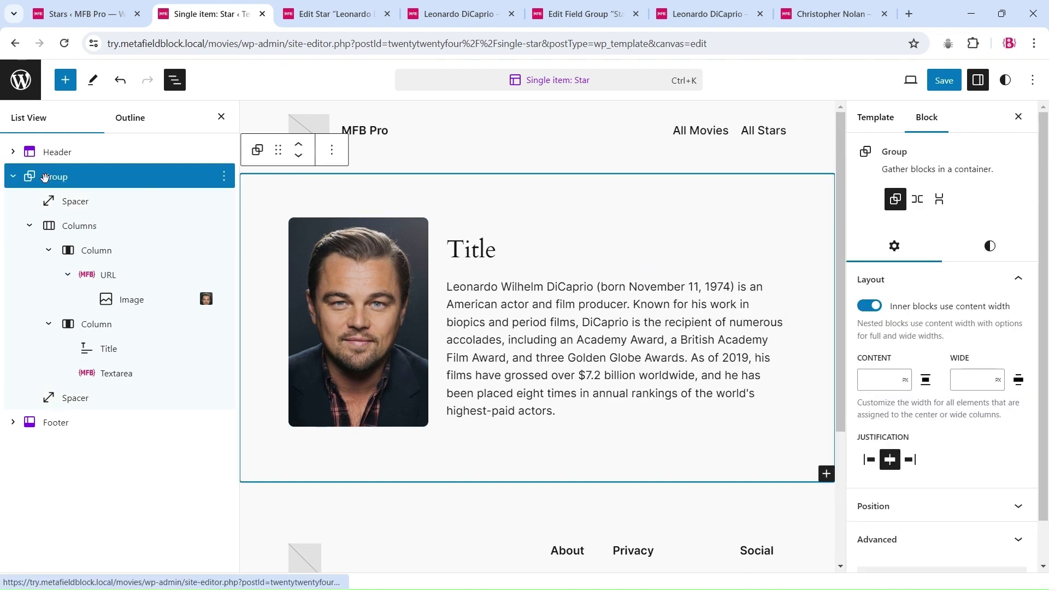
pyautogui.press('Down')
pyautogui.press('Down')
pyautogui.press('Down')
pyautogui.press('Return')
# - Save the template and reload the front-end star page to see the wider gap
pyautogui.click(944, 80)
pyautogui.click(905, 81)
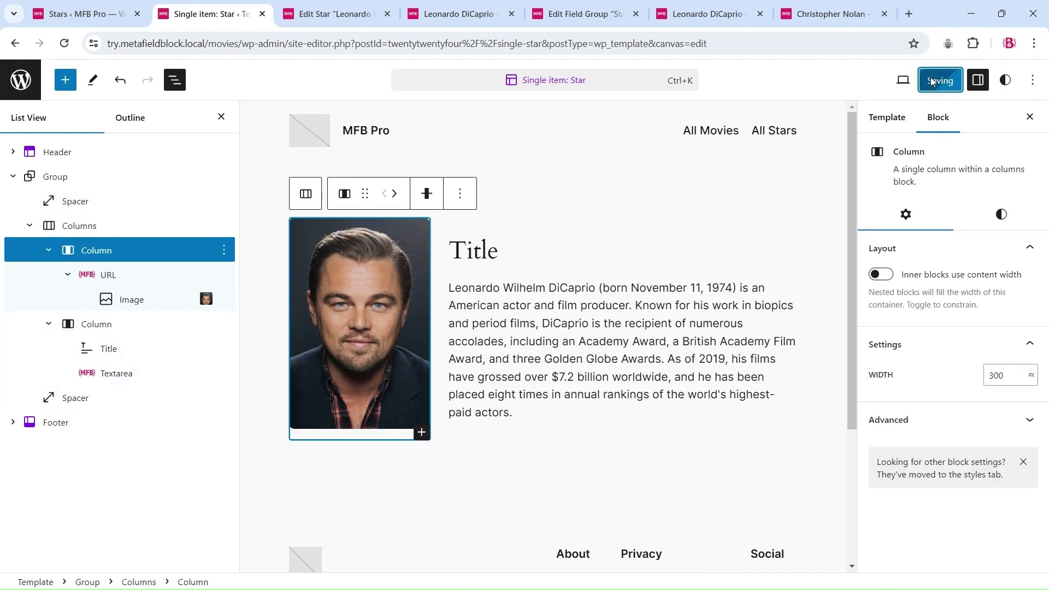
pyautogui.click(473, 14)
pyautogui.press('F5')
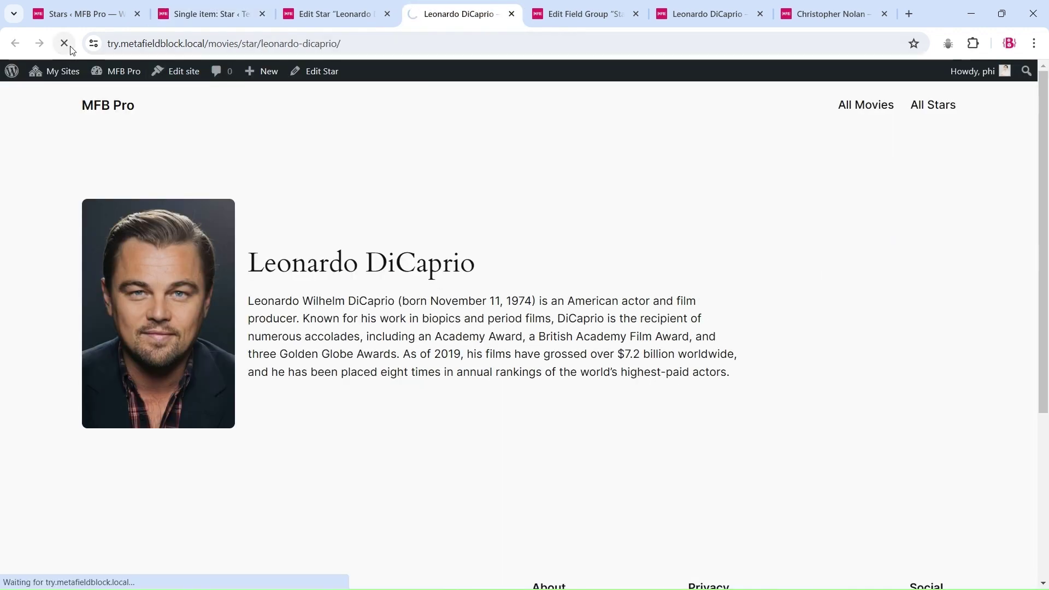
# - Add an empty block after the Columns block in the template
pyautogui.click(202, 7)
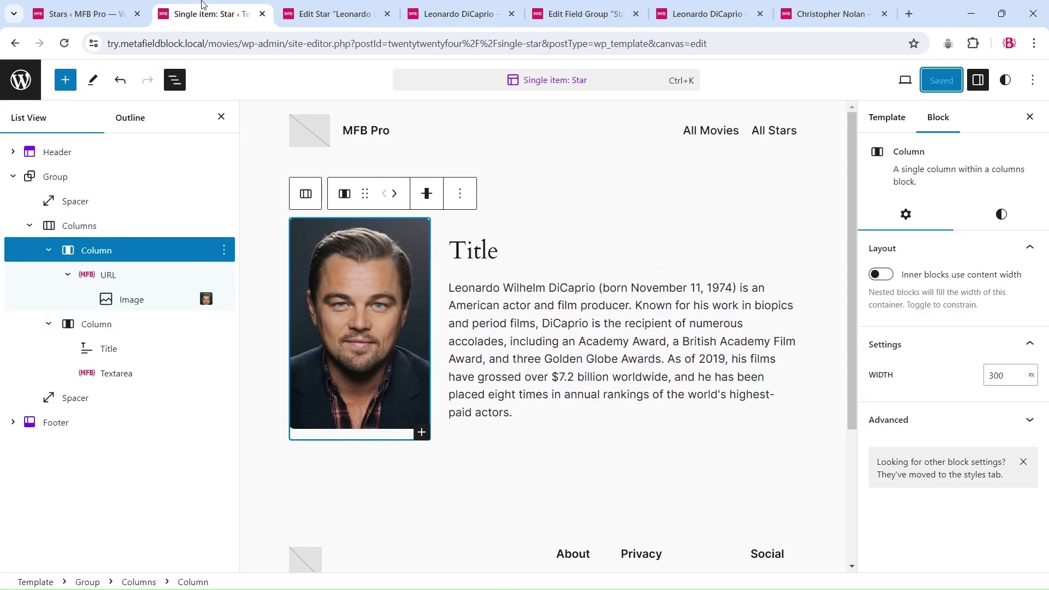
pyautogui.click(126, 225)
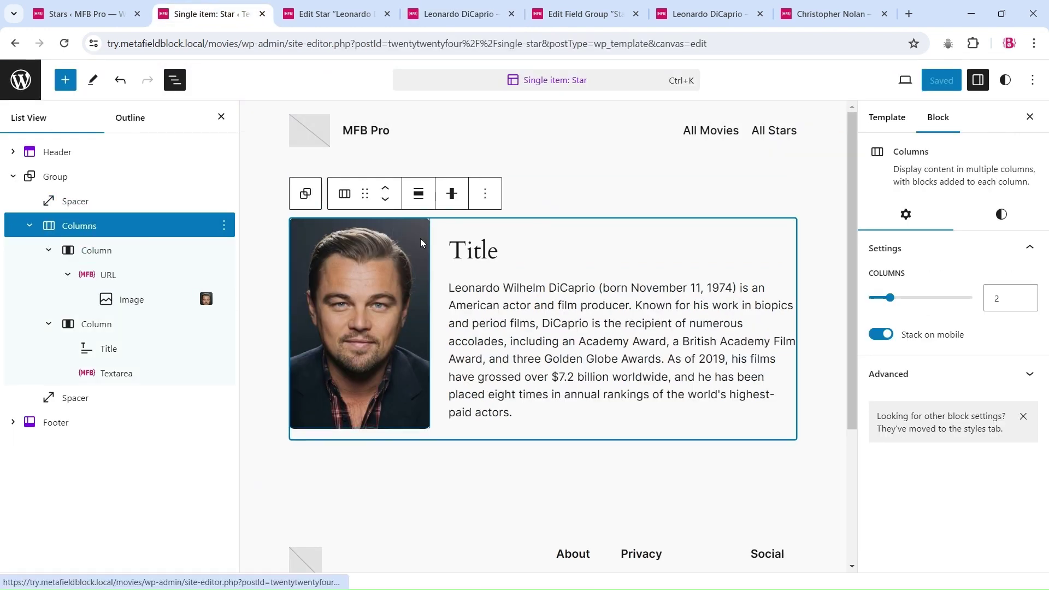
pyautogui.click(487, 195)
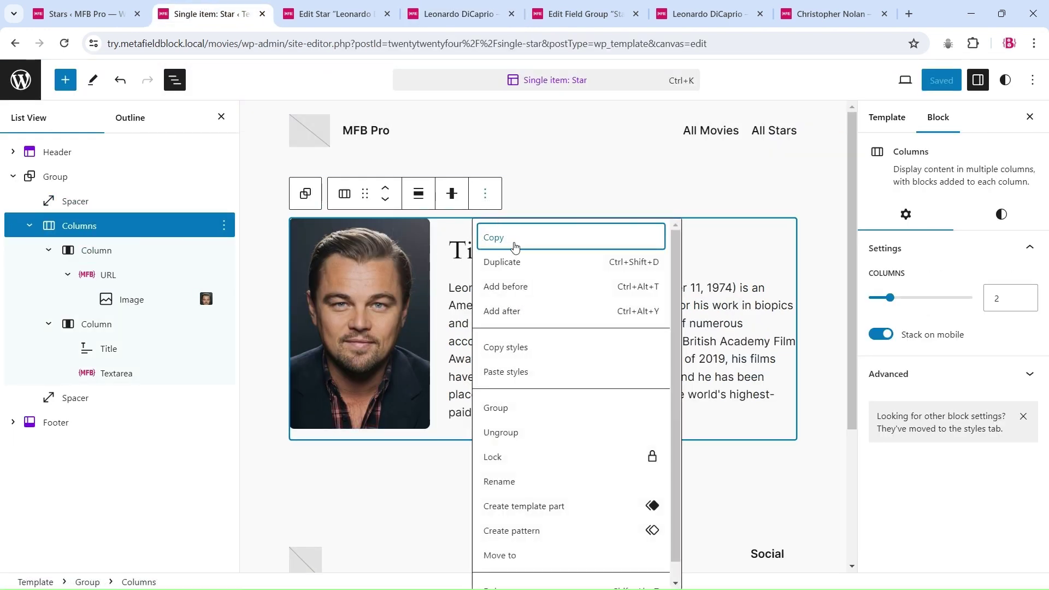
pyautogui.click(512, 310)
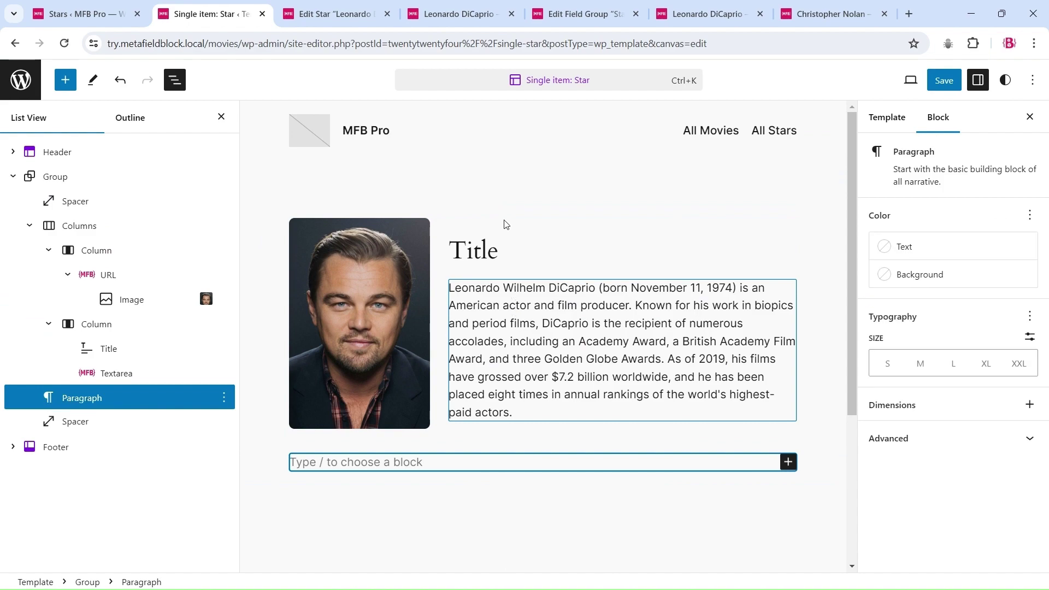
# - Add a 'Personal details' heading below the photo and bio, with a new block after it
pyautogui.click(727, 6)
pyautogui.scroll(-2, 418, 239)
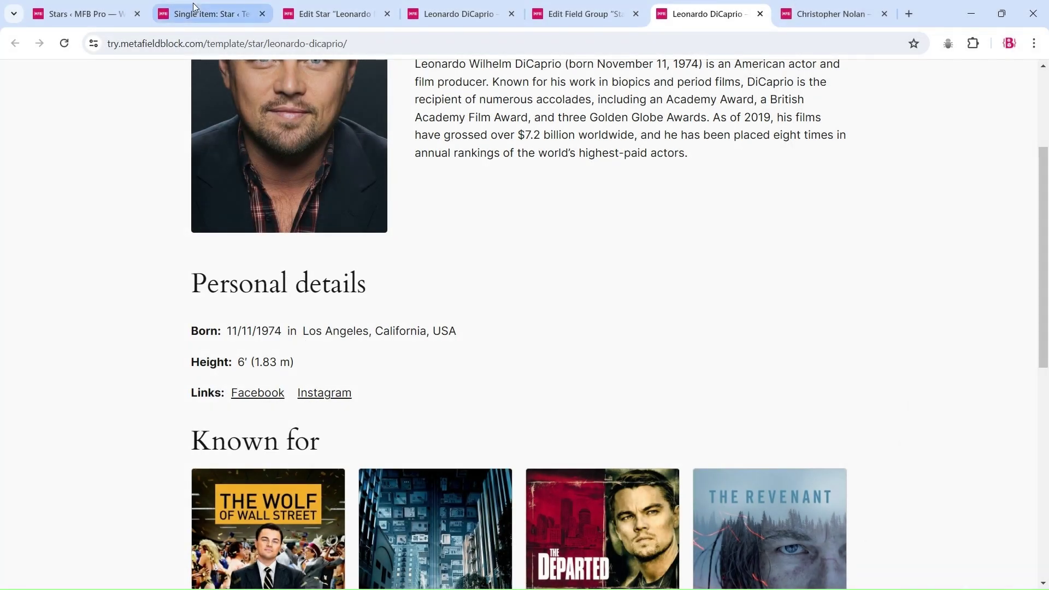
pyautogui.click(192, 11)
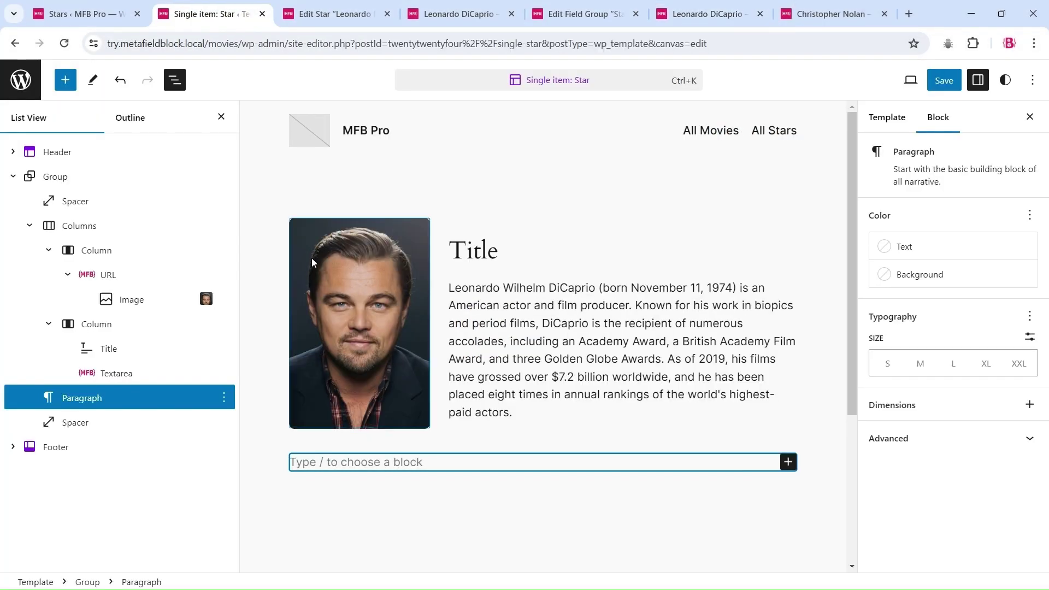
pyautogui.write('/h')
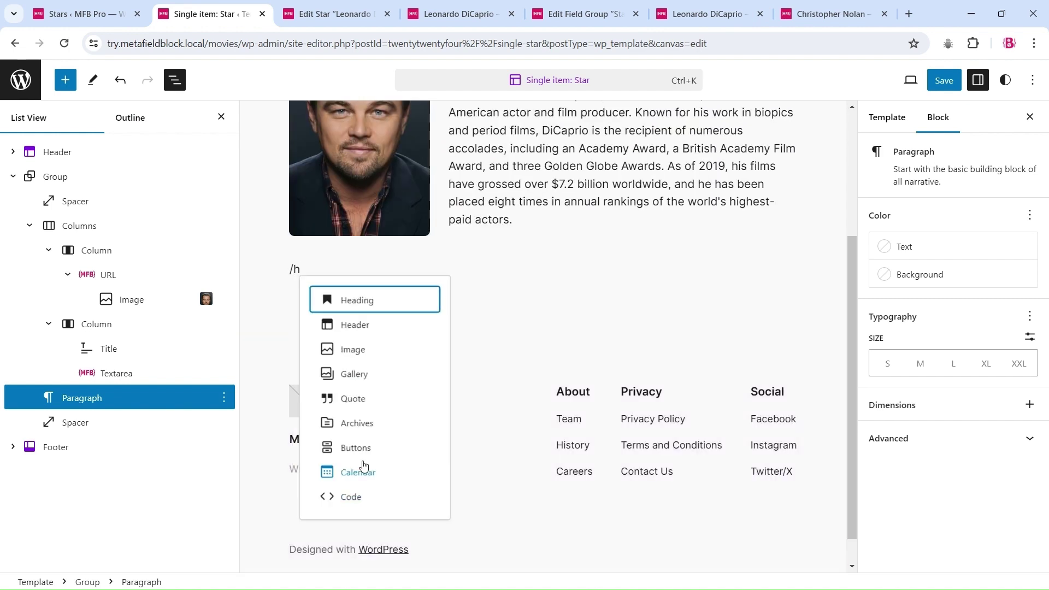
pyautogui.press('Return')
pyautogui.write('Personal details')
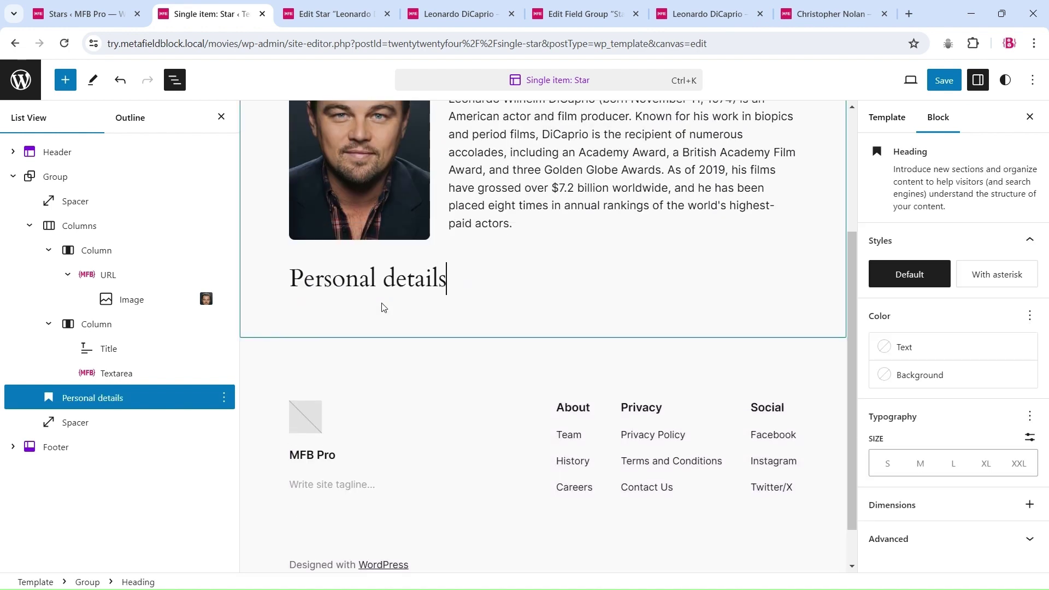
pyautogui.press('Return')
# - Insert a Meta Field Block reading ACF post meta from sample post 286, then view Star fields
pyautogui.write('/')
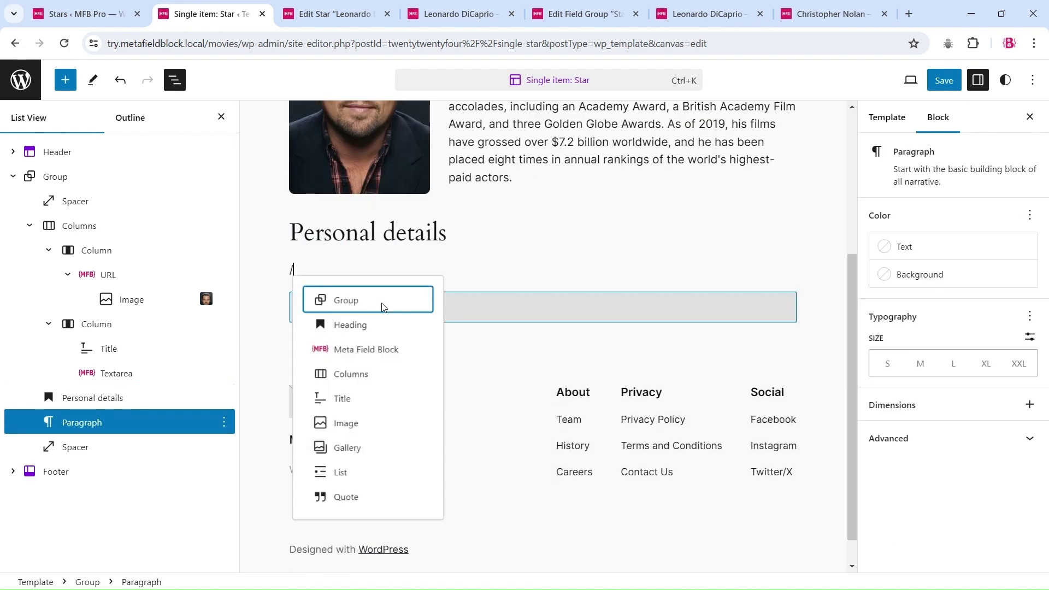
pyautogui.click(368, 356)
pyautogui.scroll(-2, 962, 328)
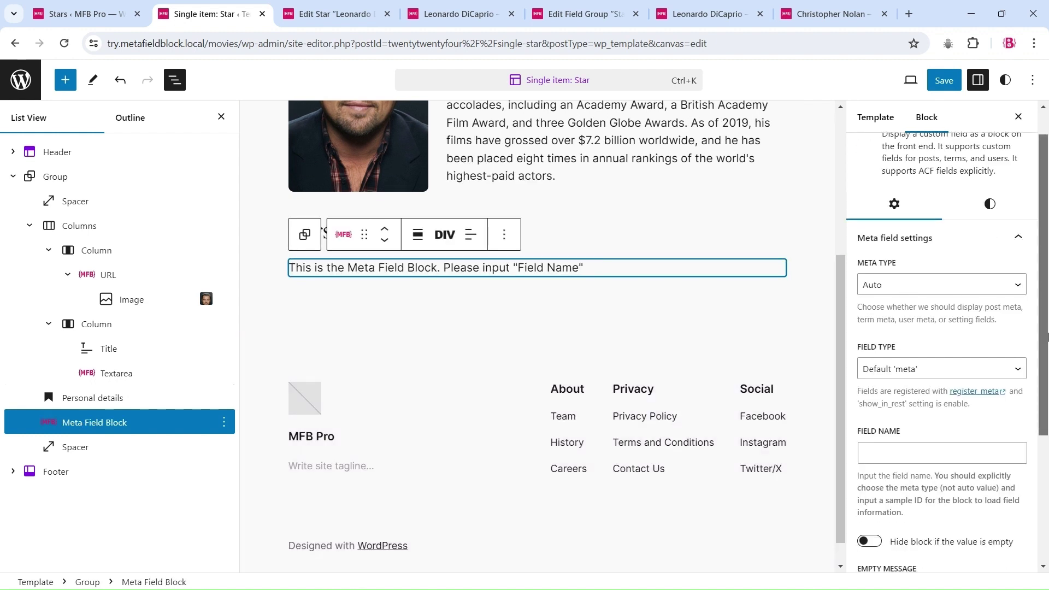
pyautogui.click(913, 258)
pyautogui.click(892, 275)
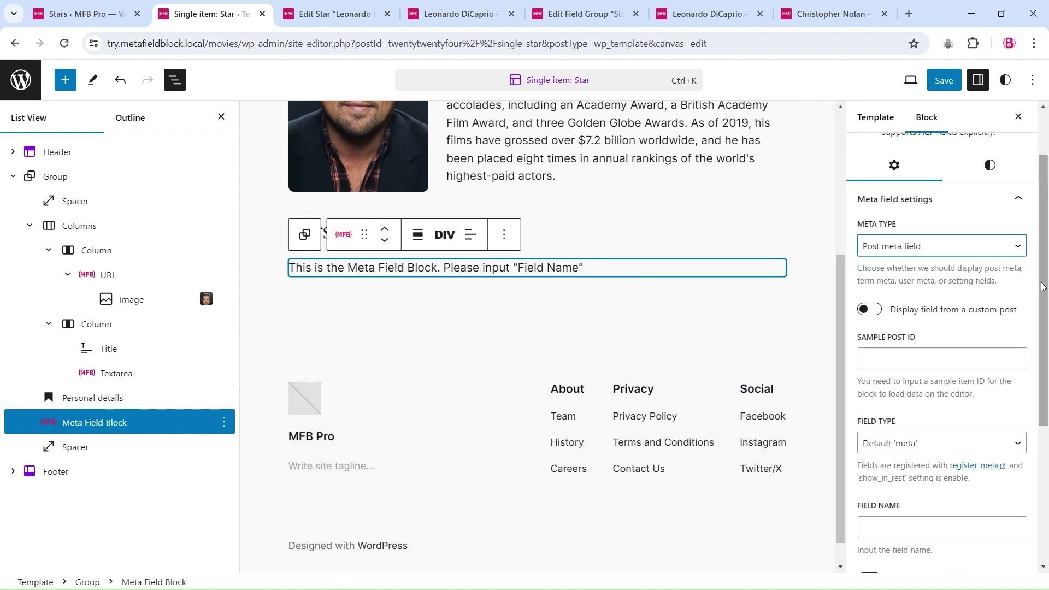
pyautogui.click(909, 359)
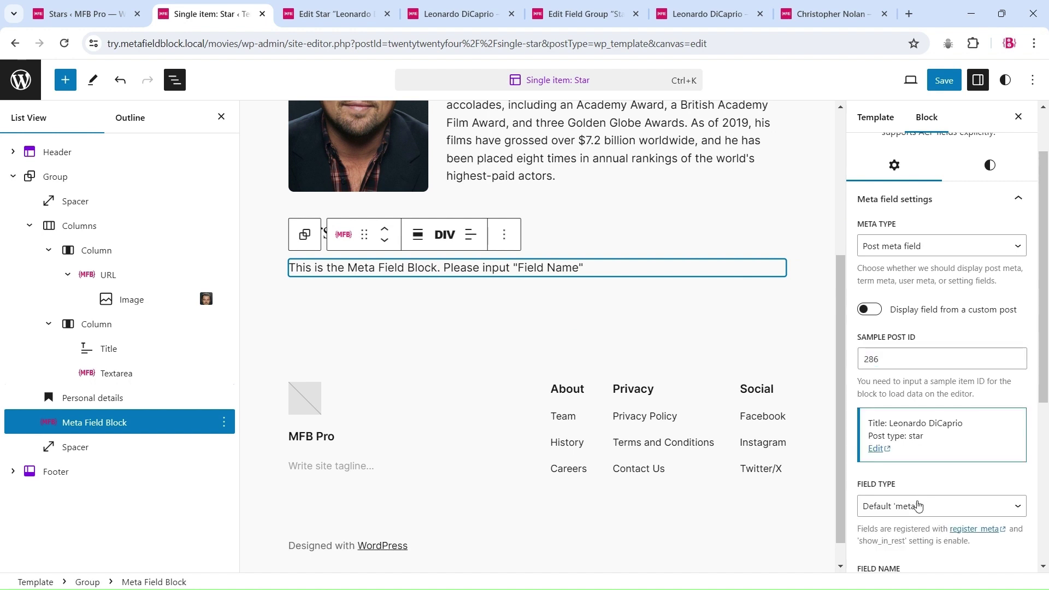
pyautogui.click(918, 505)
pyautogui.click(918, 532)
pyautogui.scroll(-2, 1048, 423)
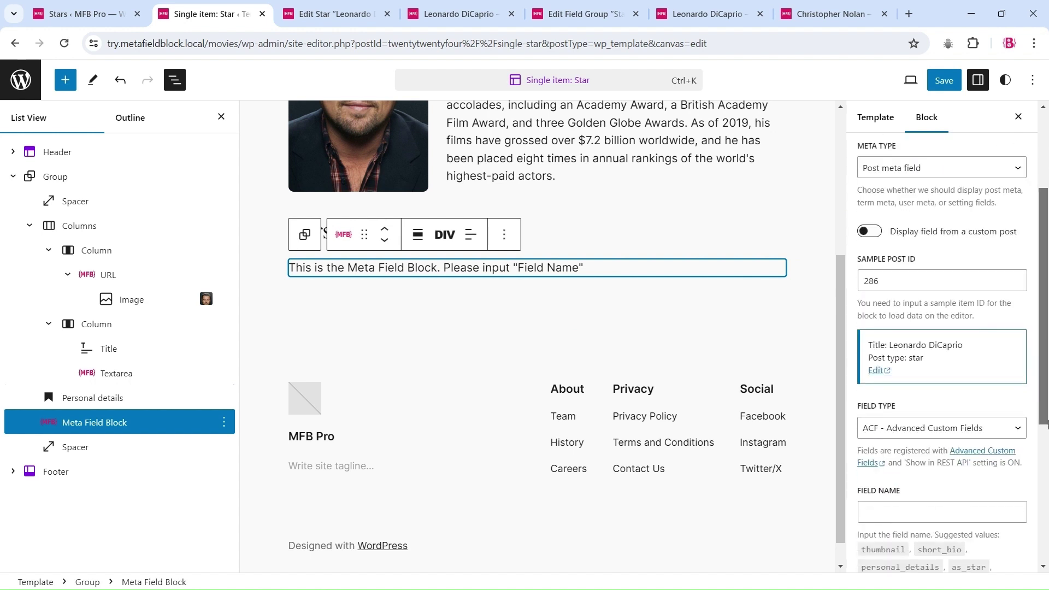
pyautogui.scroll(-2, 1047, 423)
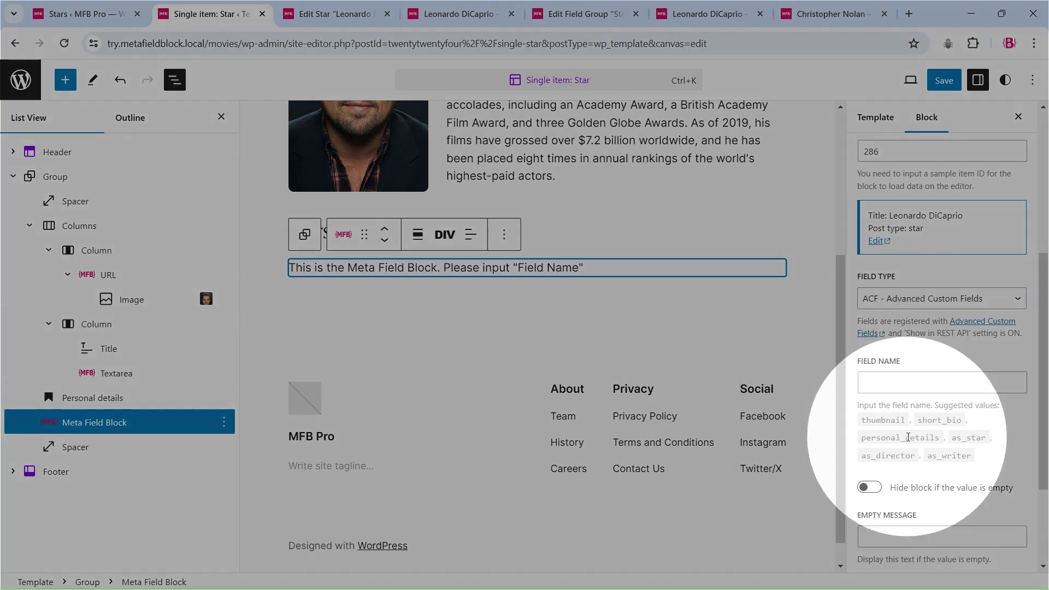
pyautogui.click(582, 13)
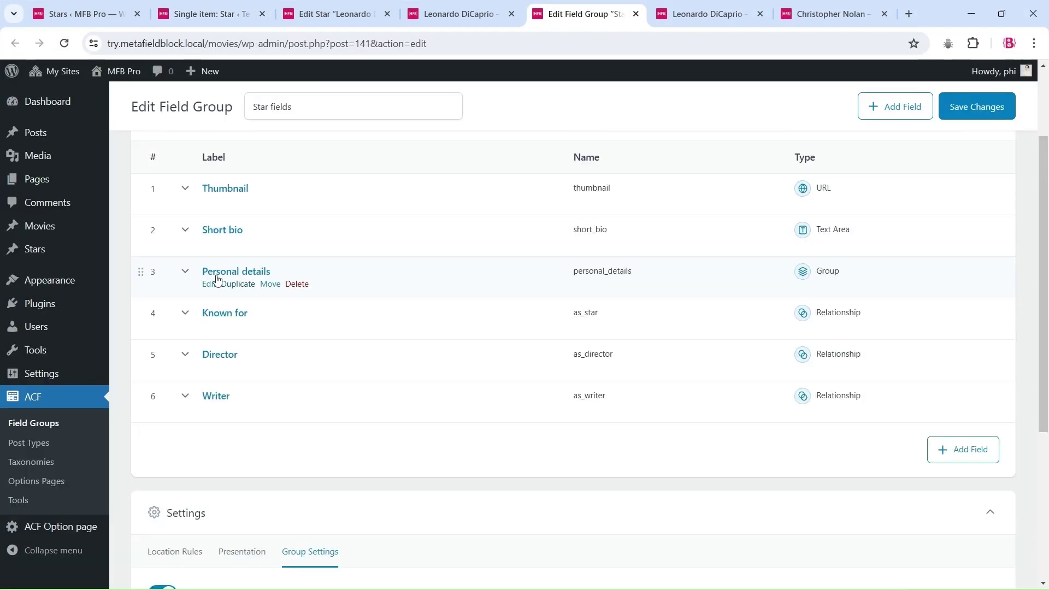
# - Inspect the personal_details group's official_sites repeater and Link sub field, then return to the template
pyautogui.click(217, 280)
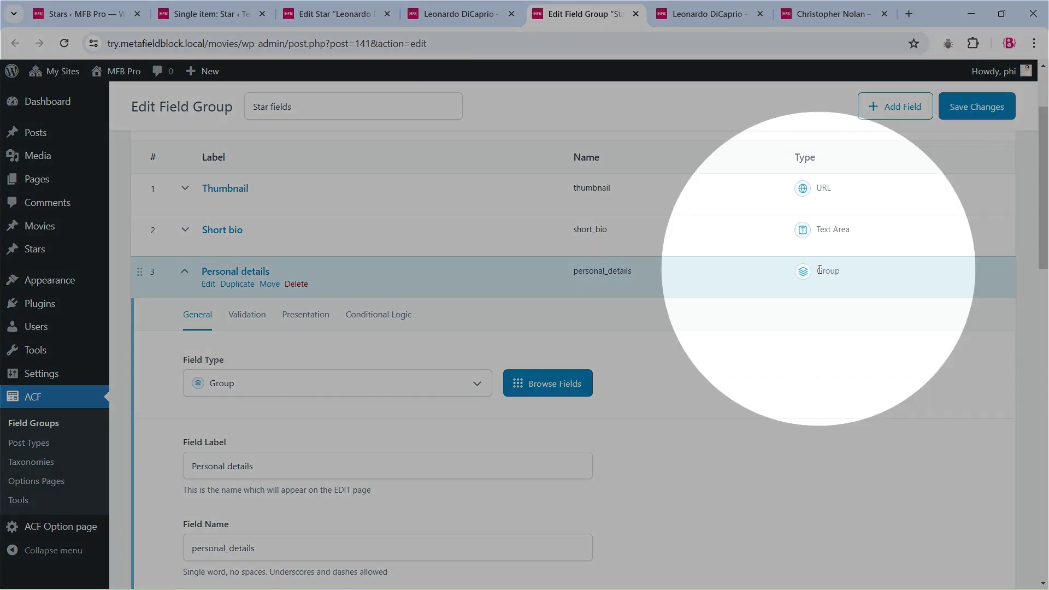
pyautogui.scroll(-6, 527, 295)
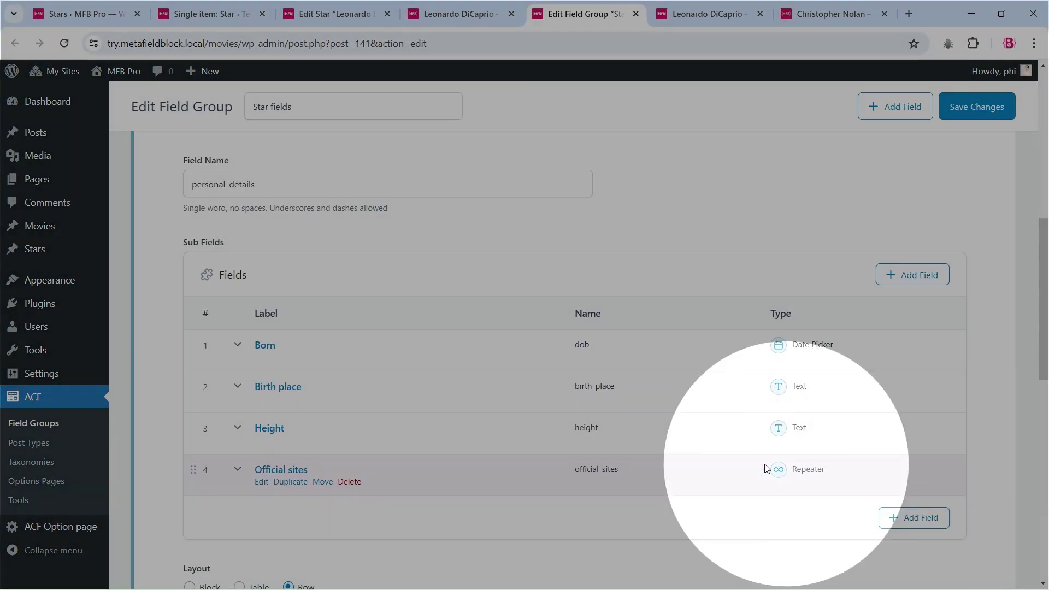
pyautogui.click(275, 471)
pyautogui.scroll(-8, 443, 397)
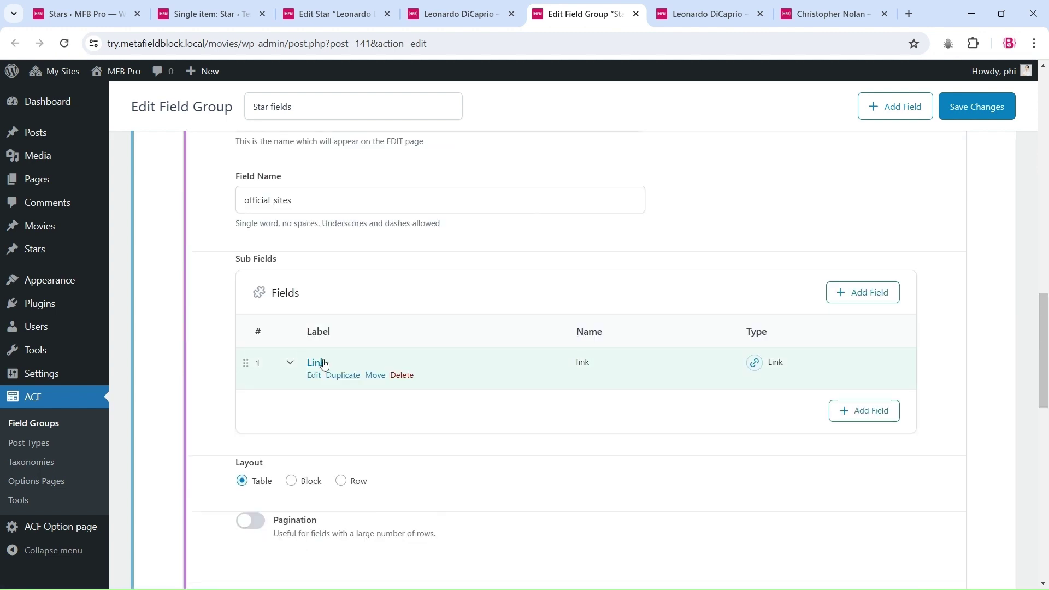
pyautogui.click(225, 9)
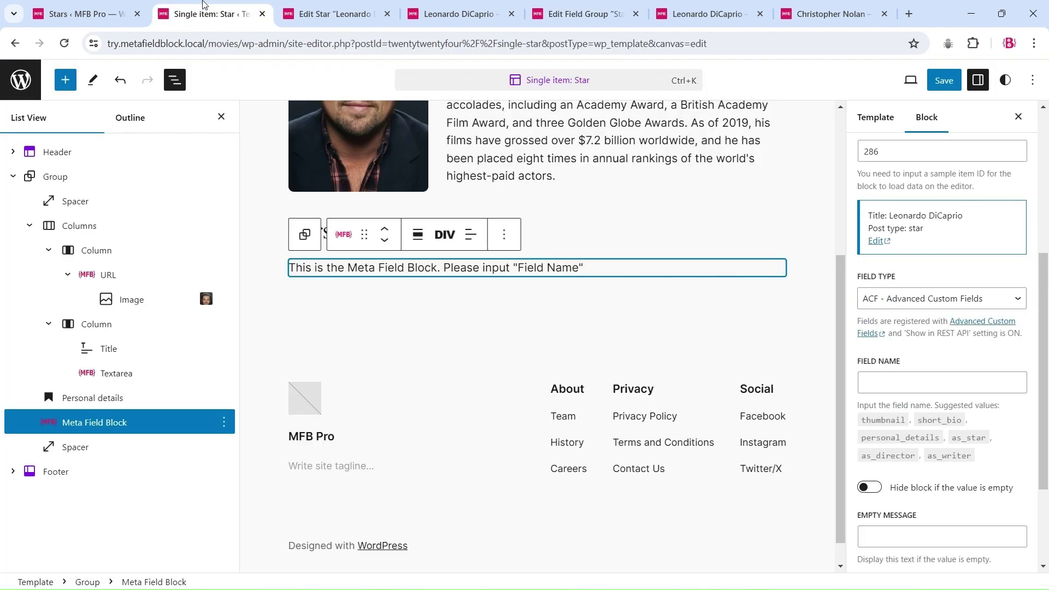
# - Set the field name to personal_details and expand its birth date, birthplace, height and links blocks
pyautogui.click(884, 387)
pyautogui.write('personal_details')
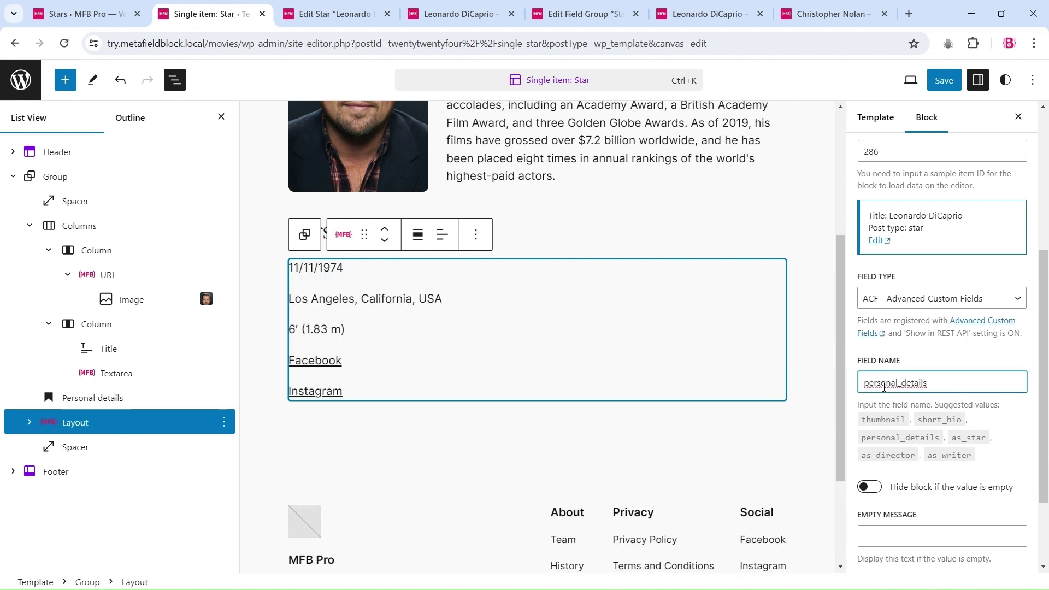
pyautogui.click(29, 422)
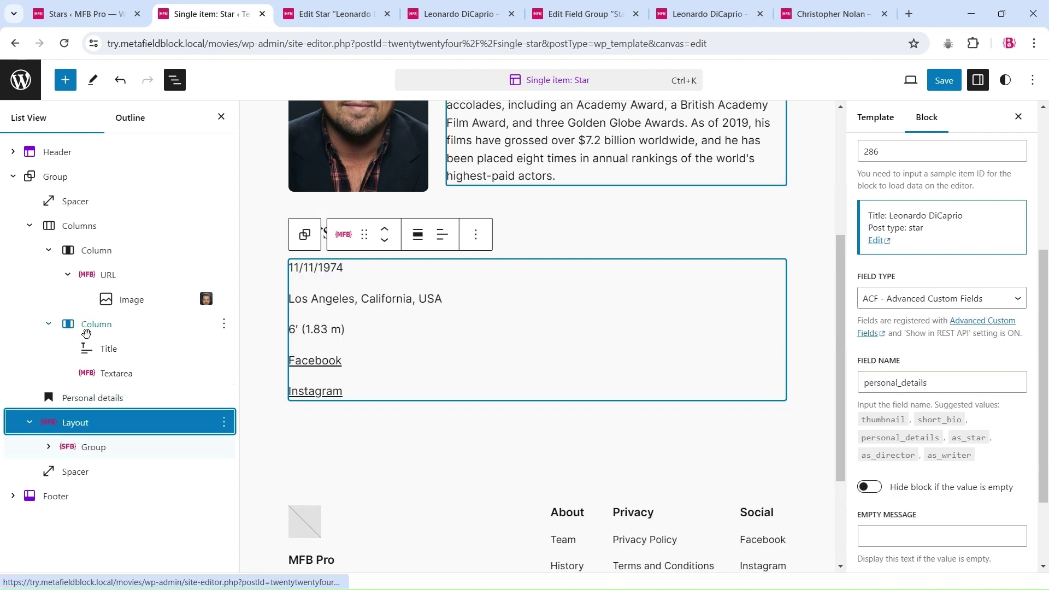
pyautogui.click(48, 447)
pyautogui.scroll(-1, 122, 400)
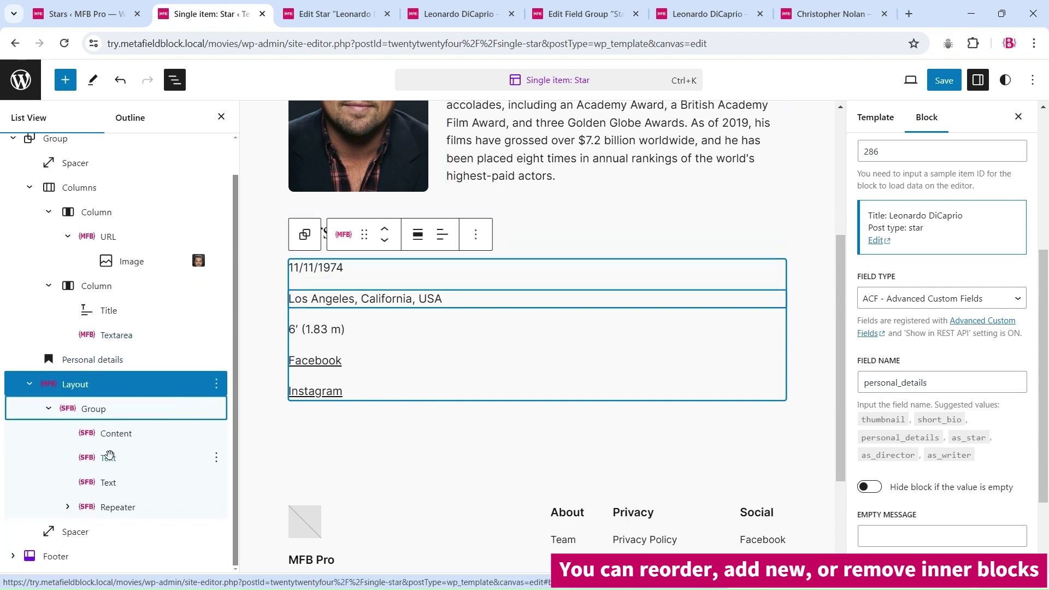
# - Give the 11/11/1974 birth date an inline-block 'Born:' prefix
pyautogui.click(334, 273)
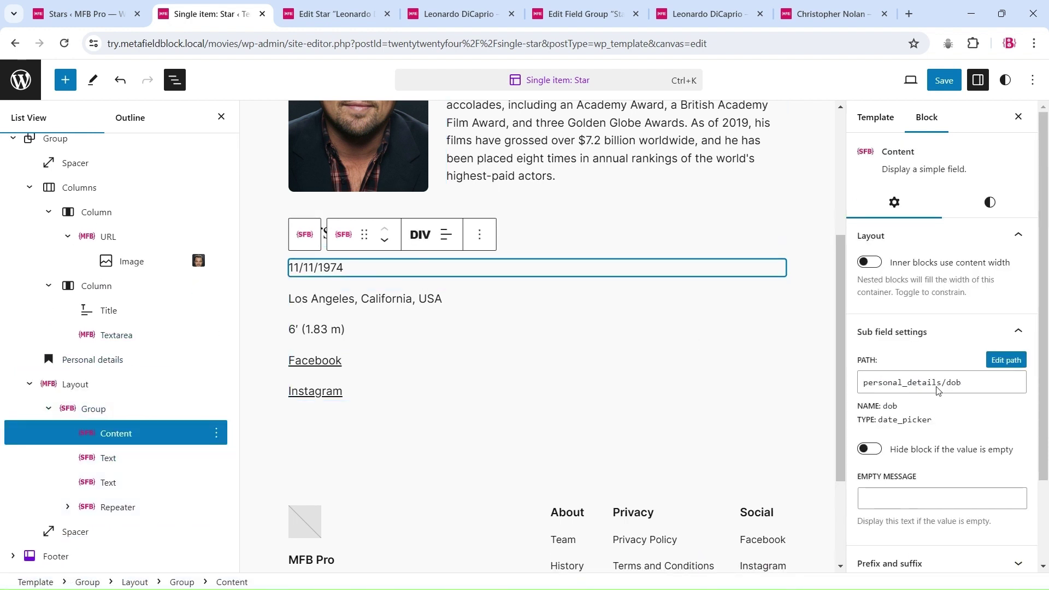
pyautogui.scroll(-2, 937, 390)
pyautogui.click(1018, 458)
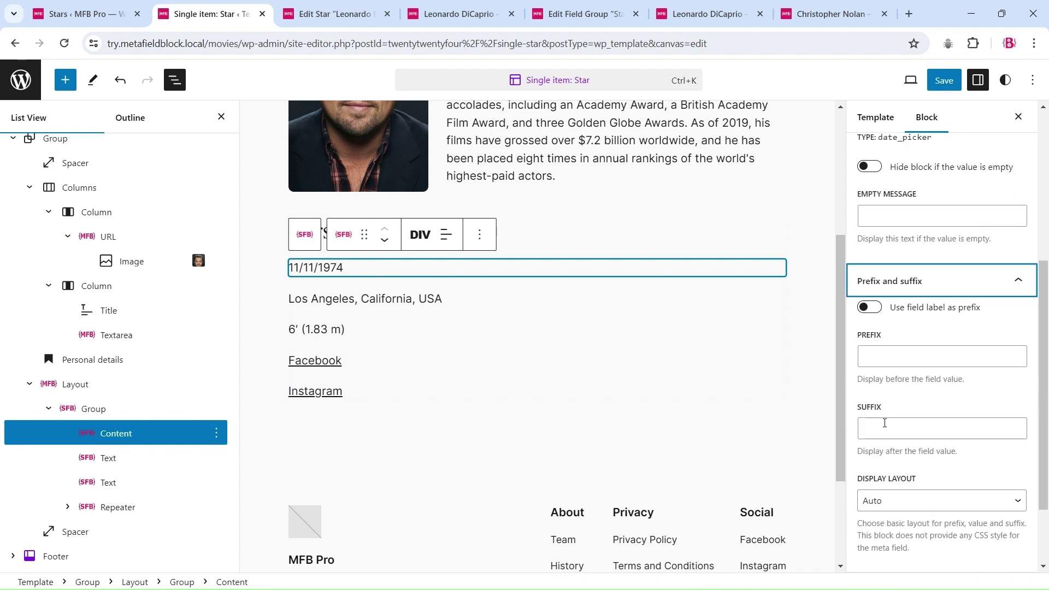
pyautogui.click(881, 355)
pyautogui.write('Born:')
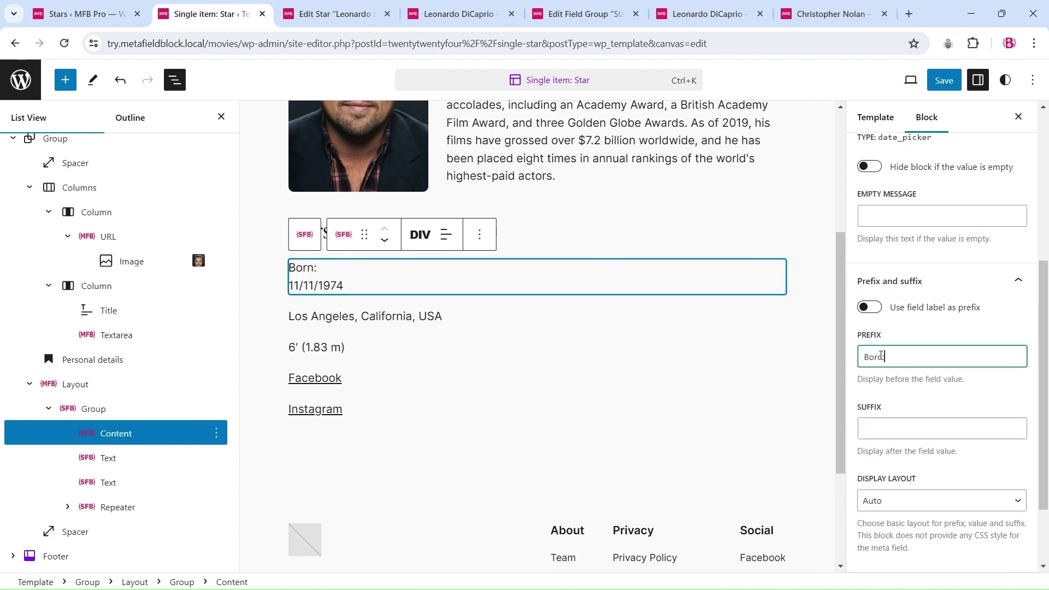
pyautogui.click(912, 500)
pyautogui.click(904, 517)
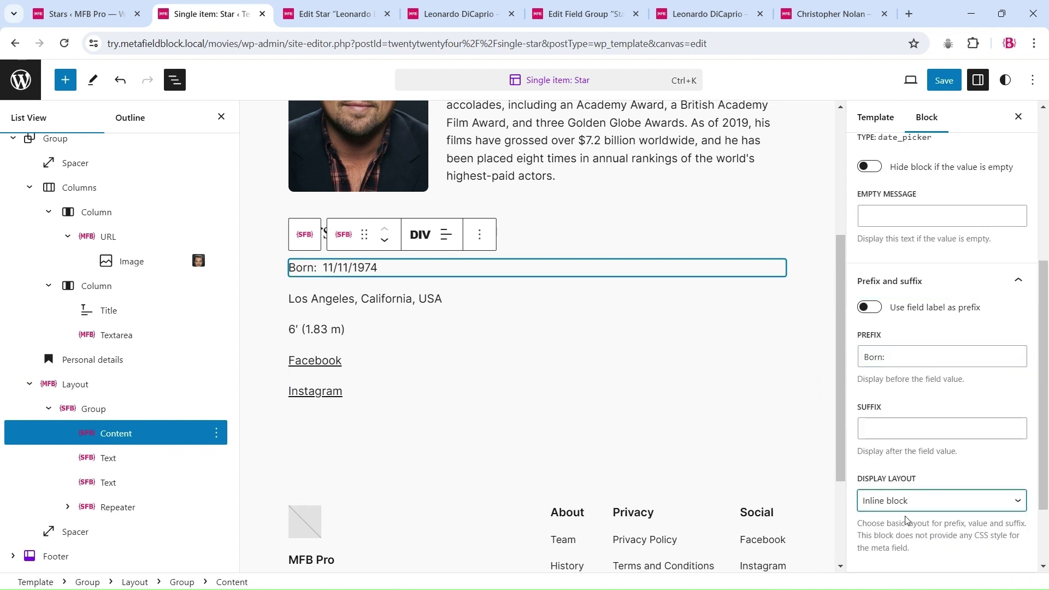
pyautogui.scroll(5, 1031, 391)
# - Set the 'Born:' prefix appearance to Bold
pyautogui.click(1037, 210)
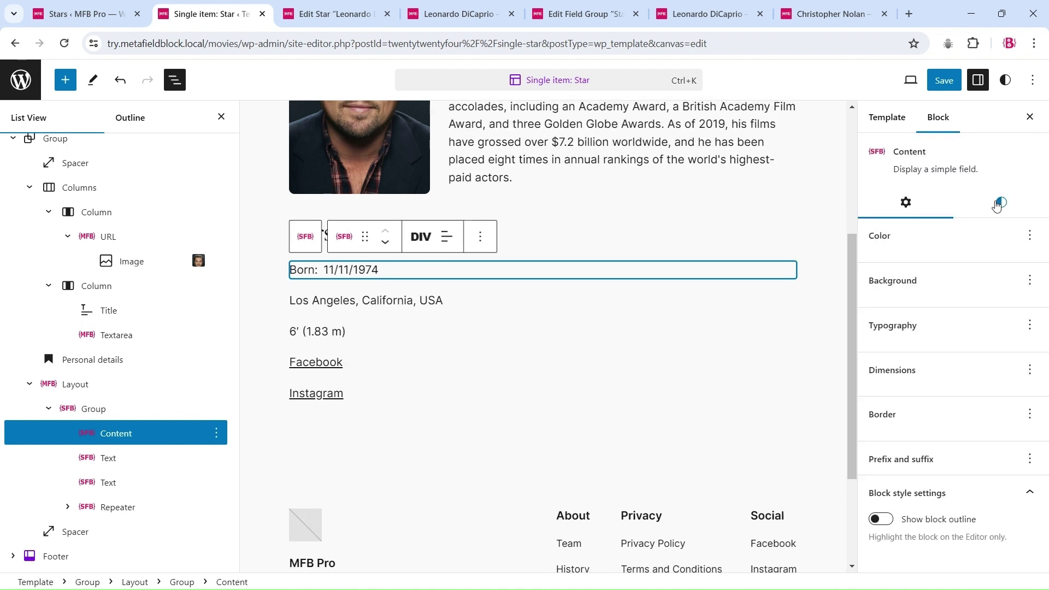
pyautogui.scroll(-7, 1019, 359)
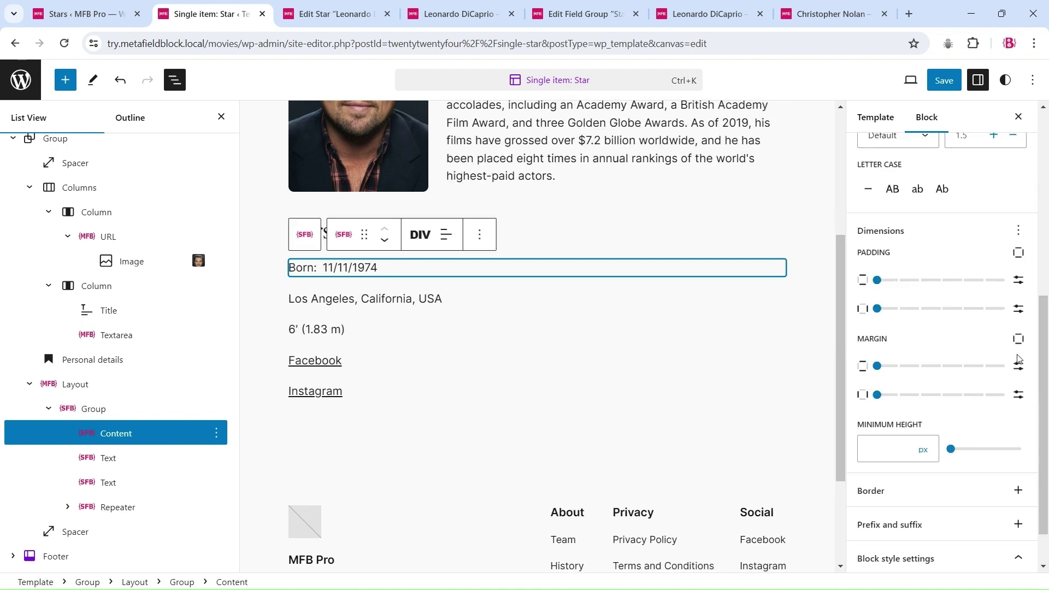
pyautogui.click(1018, 525)
pyautogui.click(1048, 464)
pyautogui.scroll(-4, 1047, 464)
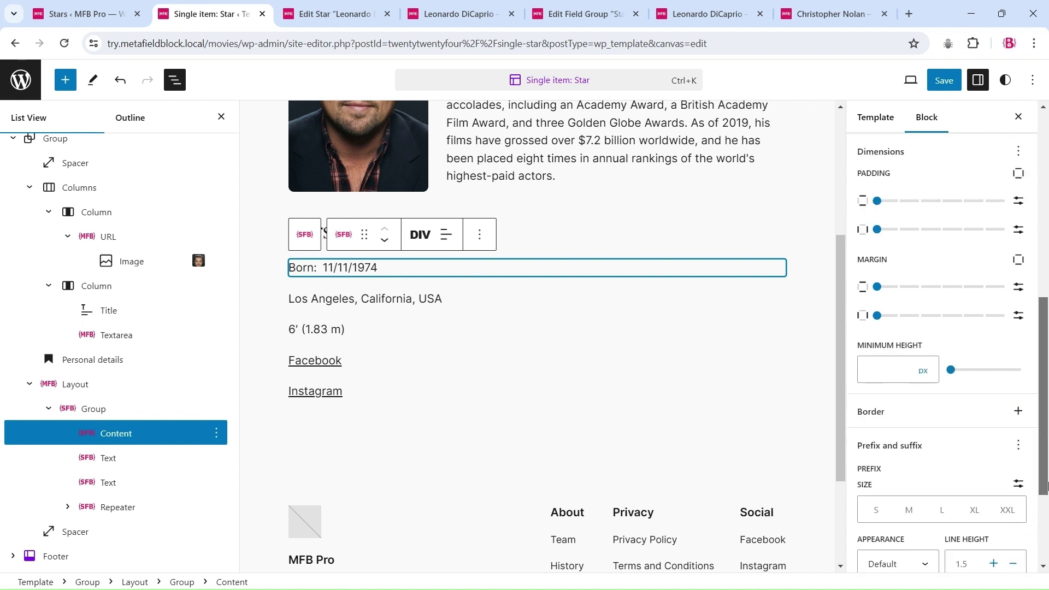
pyautogui.click(889, 440)
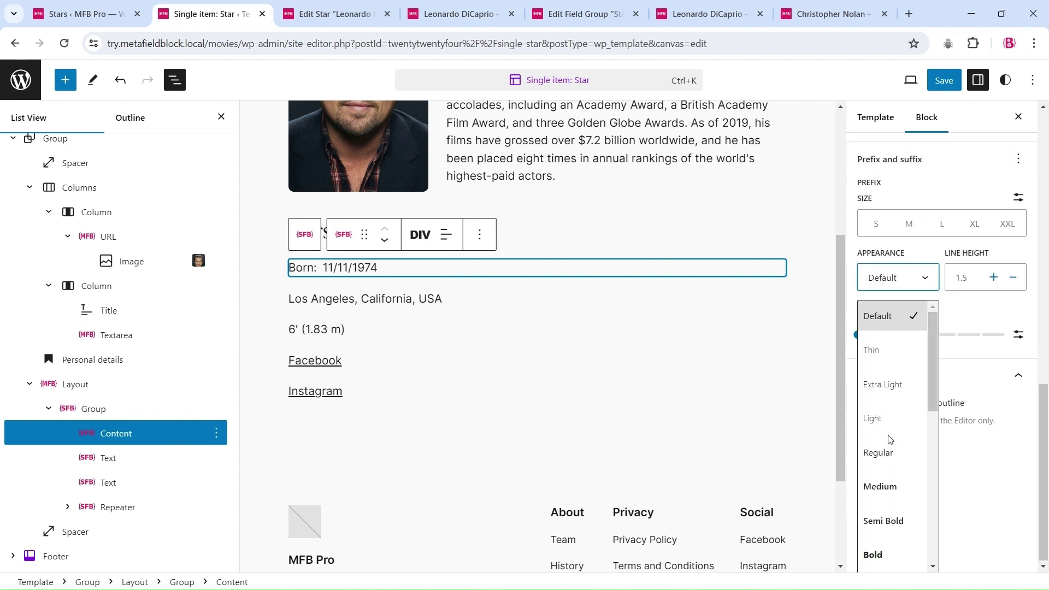
pyautogui.click(882, 553)
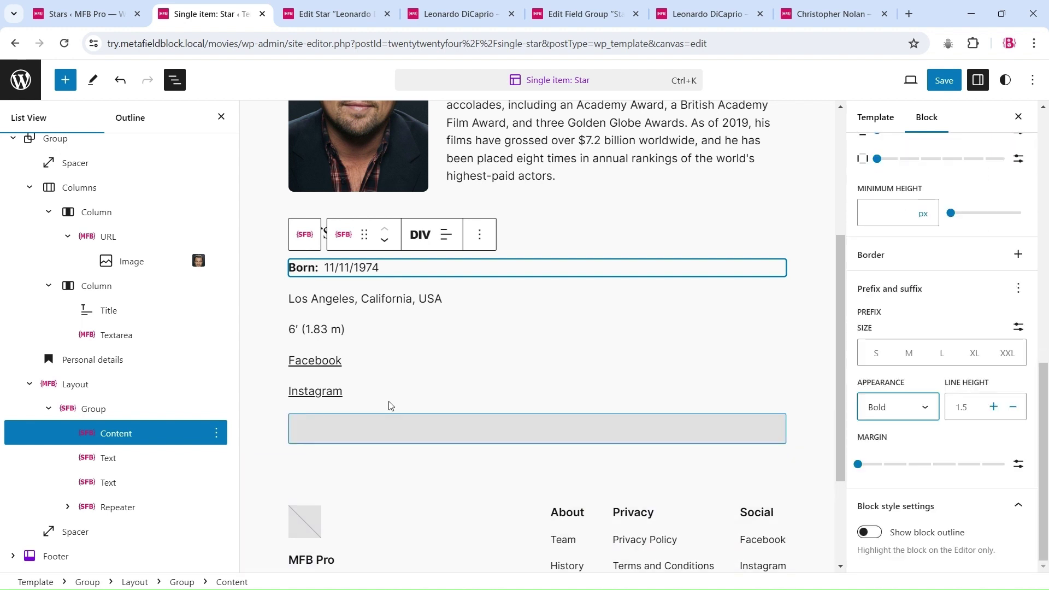
pyautogui.click(324, 303)
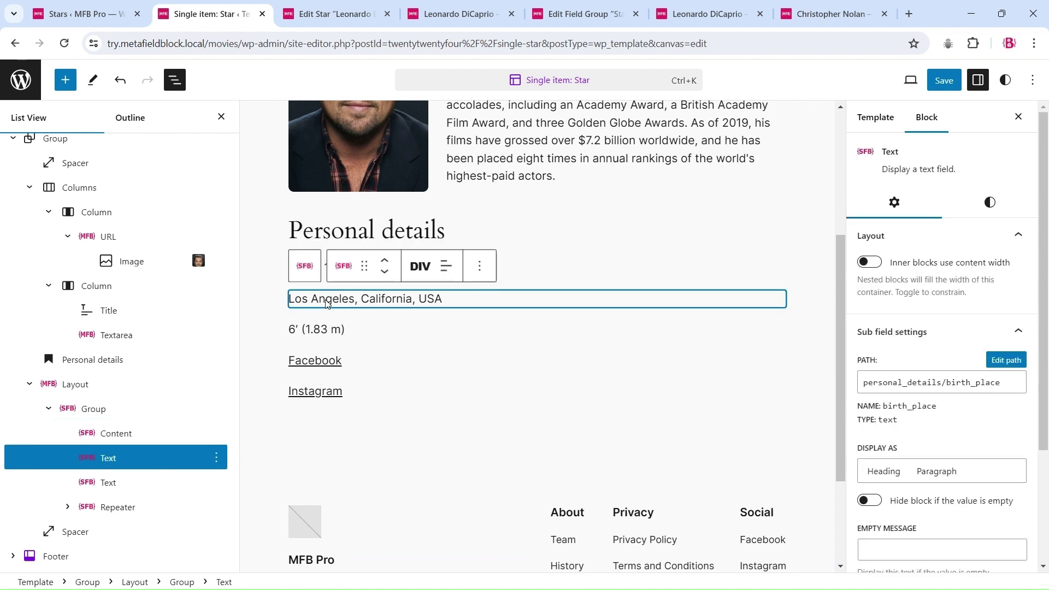
# - Put birth date and birthplace in one Row and give birthplace an inline 'in' prefix
pyautogui.keyDown('shift'); pyautogui.click(128, 432); pyautogui.keyUp('shift')
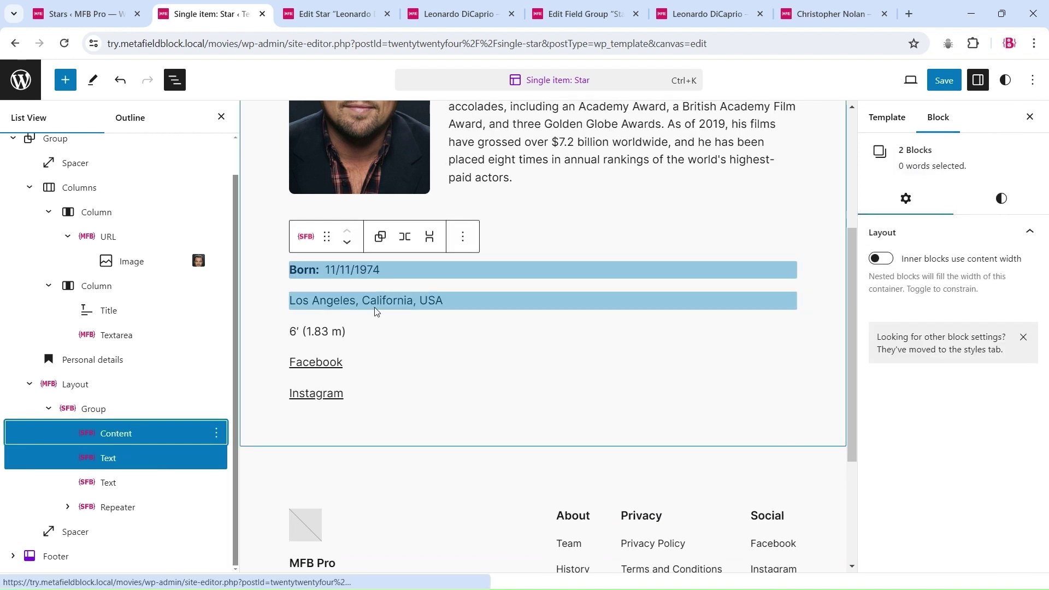
pyautogui.click(402, 238)
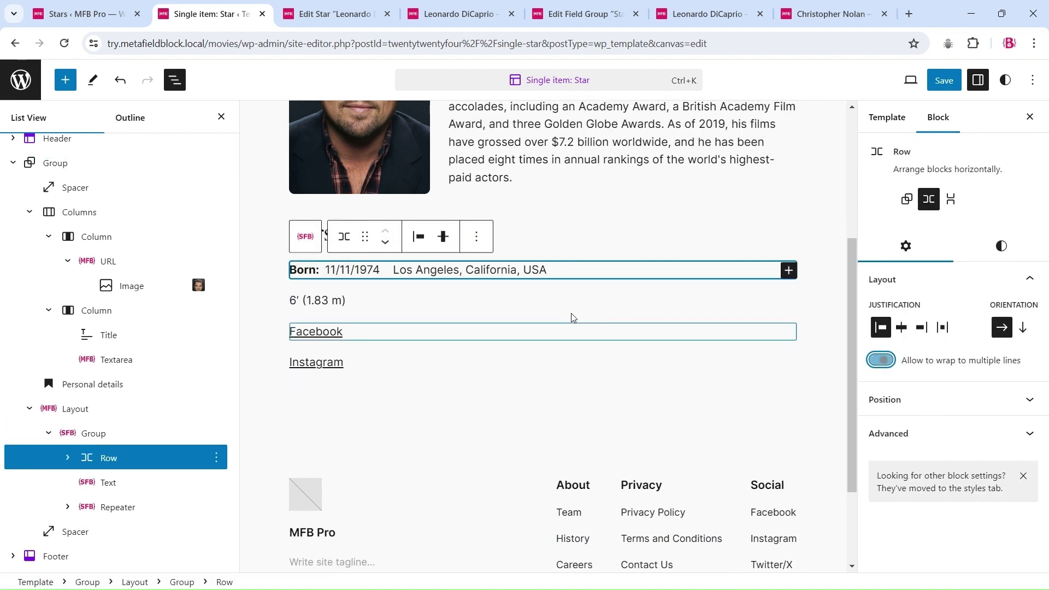
pyautogui.click(423, 268)
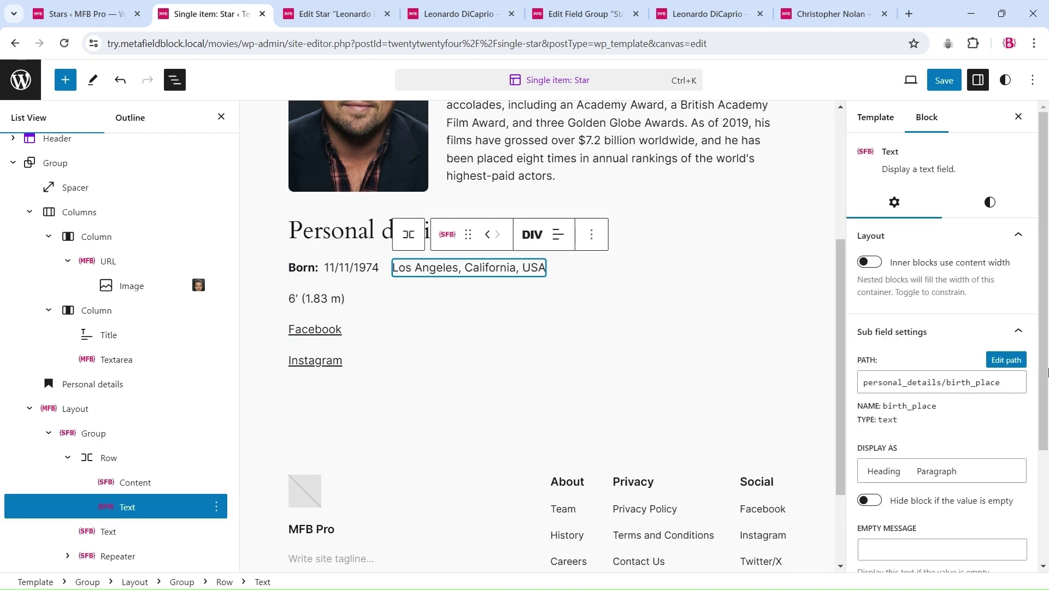
pyautogui.scroll(-3, 1008, 418)
pyautogui.click(956, 462)
pyautogui.click(870, 355)
pyautogui.write('in')
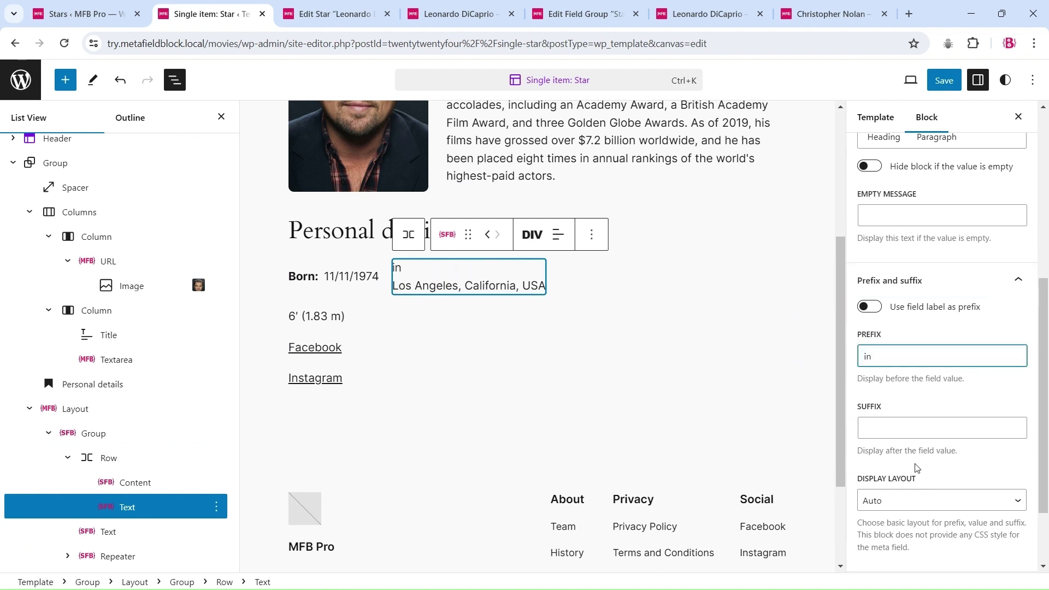
pyautogui.click(929, 500)
pyautogui.click(911, 516)
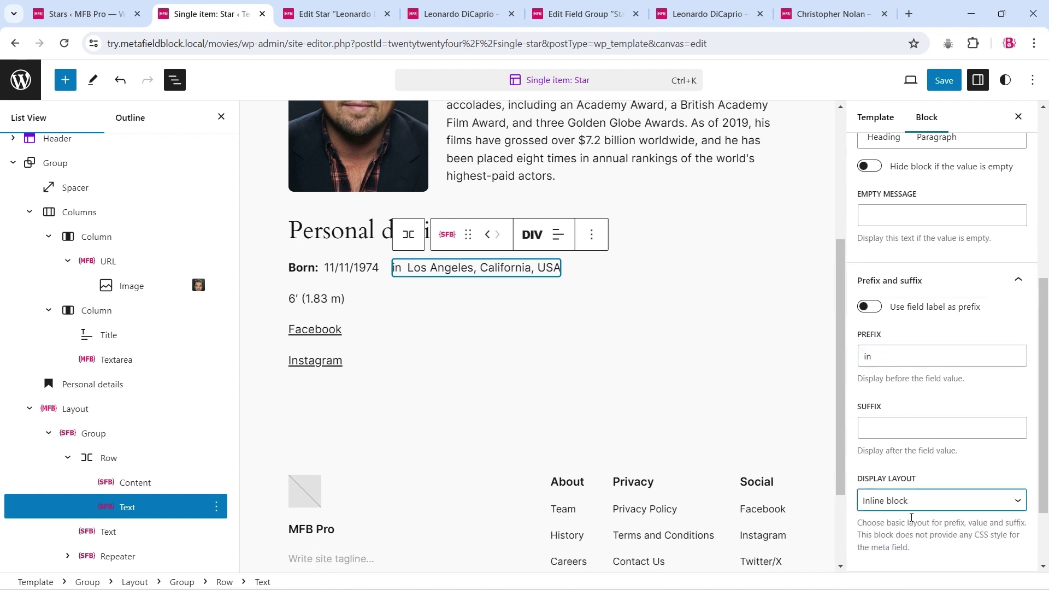
# - Set the date-and-birthplace Row's block spacing to 8
pyautogui.click(409, 234)
pyautogui.click(1002, 245)
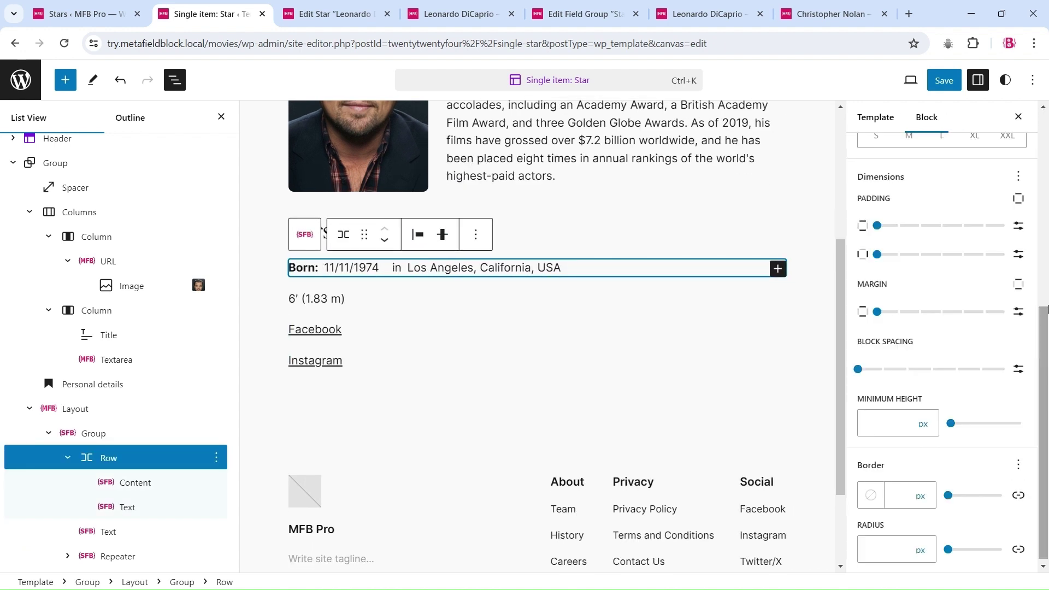
pyautogui.press('BackSpace')
pyautogui.write('8')
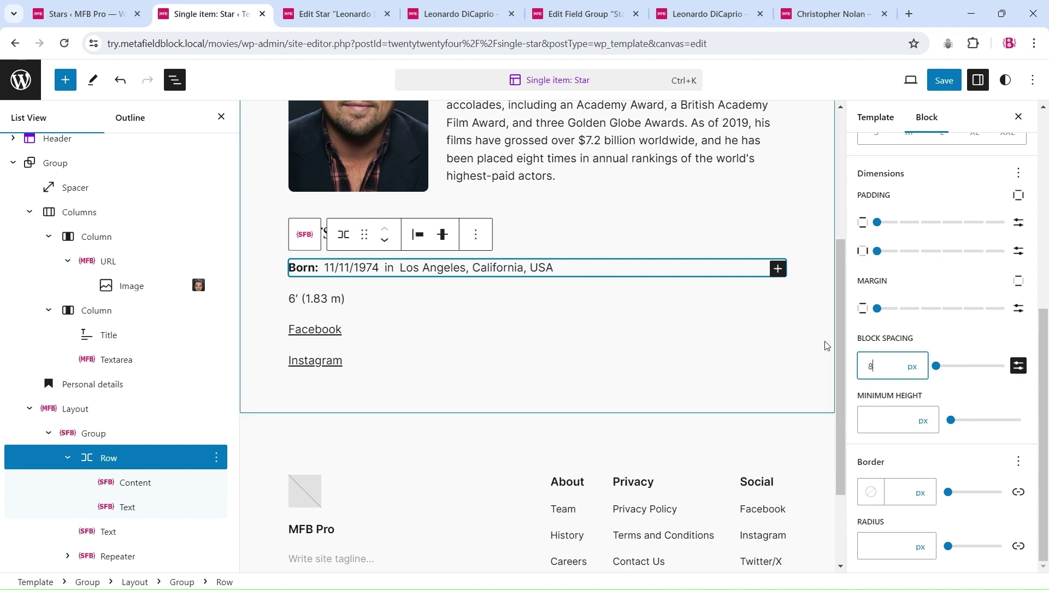
pyautogui.click(957, 350)
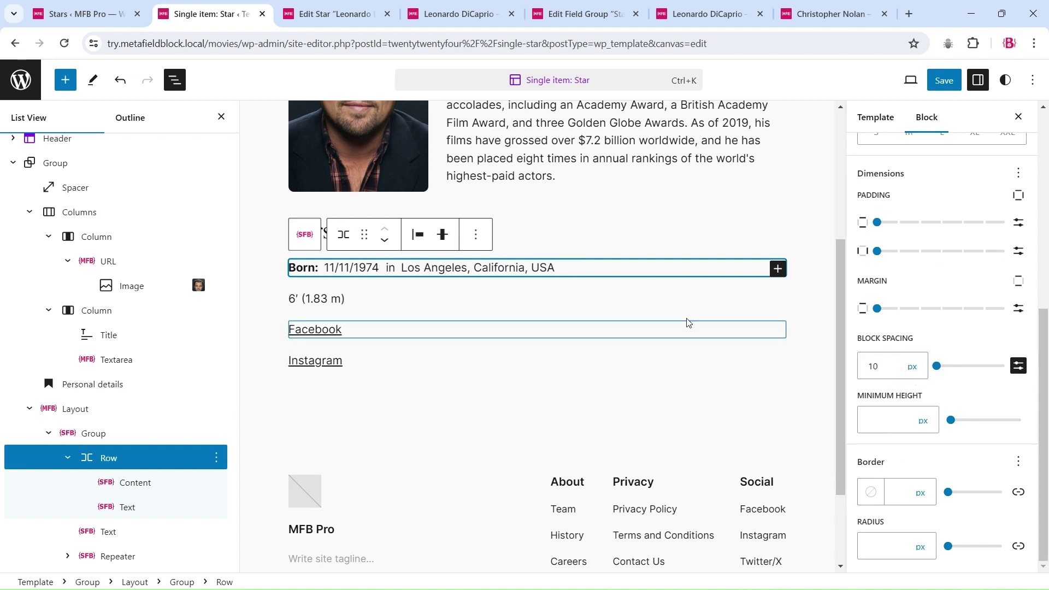
# - Give the 6' (1.83 m) height an inline-block 'Height:' prefix
pyautogui.click(320, 304)
pyautogui.scroll(-5, 940, 328)
pyautogui.click(964, 459)
pyautogui.click(898, 254)
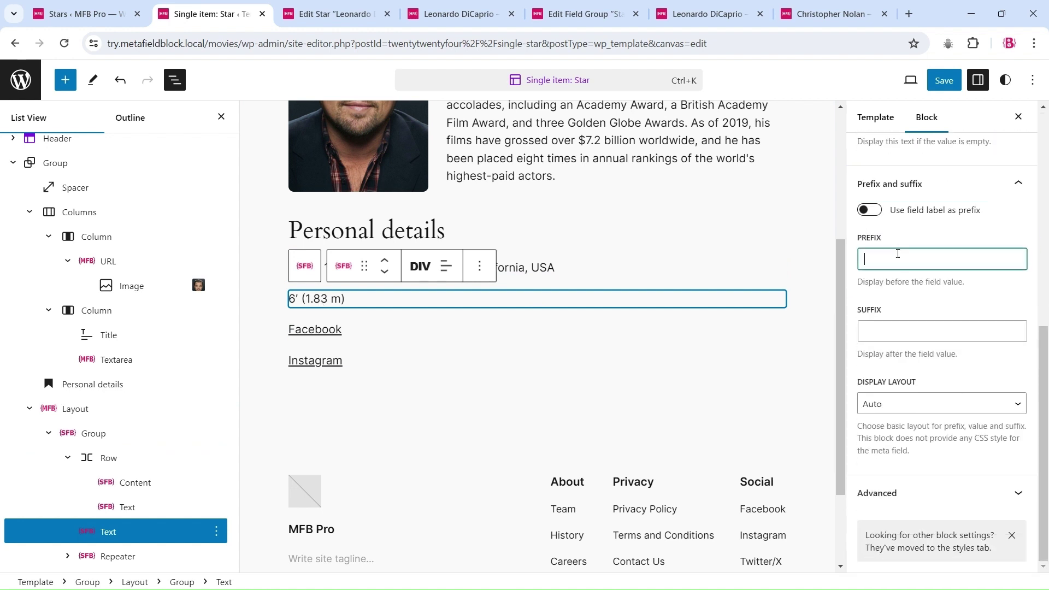
pyautogui.write('Height:')
pyautogui.click(908, 409)
pyautogui.click(908, 434)
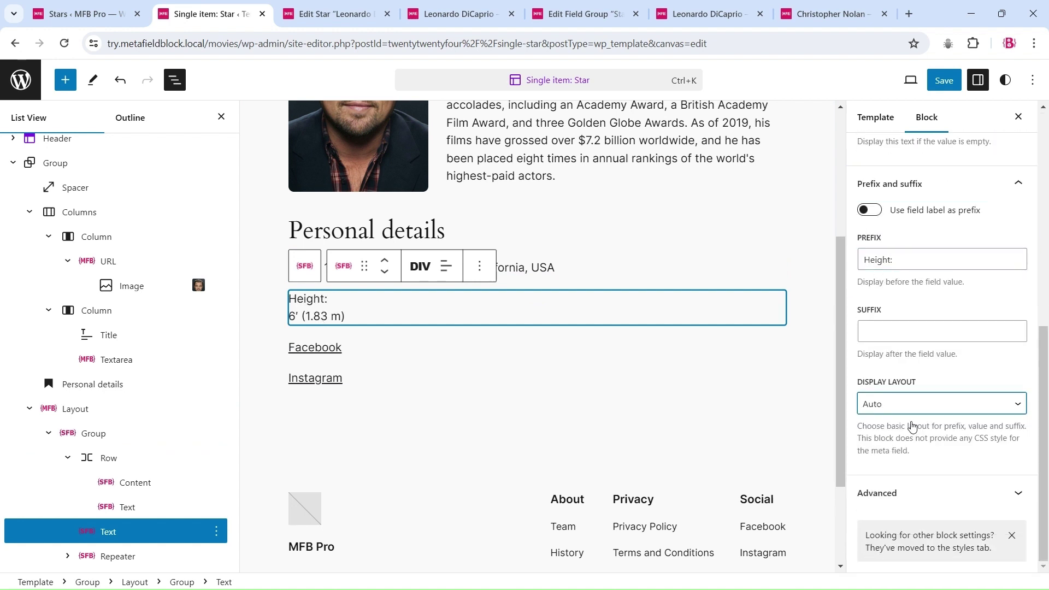
# - Set the 'Height:' prefix appearance to Bold
pyautogui.scroll(8, 998, 188)
pyautogui.click(997, 189)
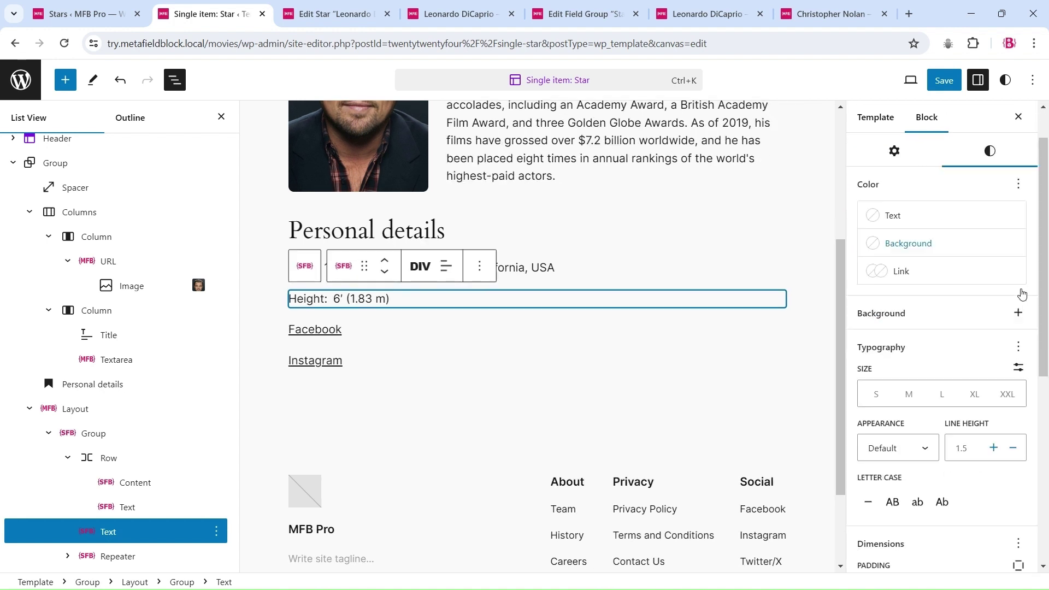
pyautogui.scroll(-6, 1022, 293)
pyautogui.click(1018, 473)
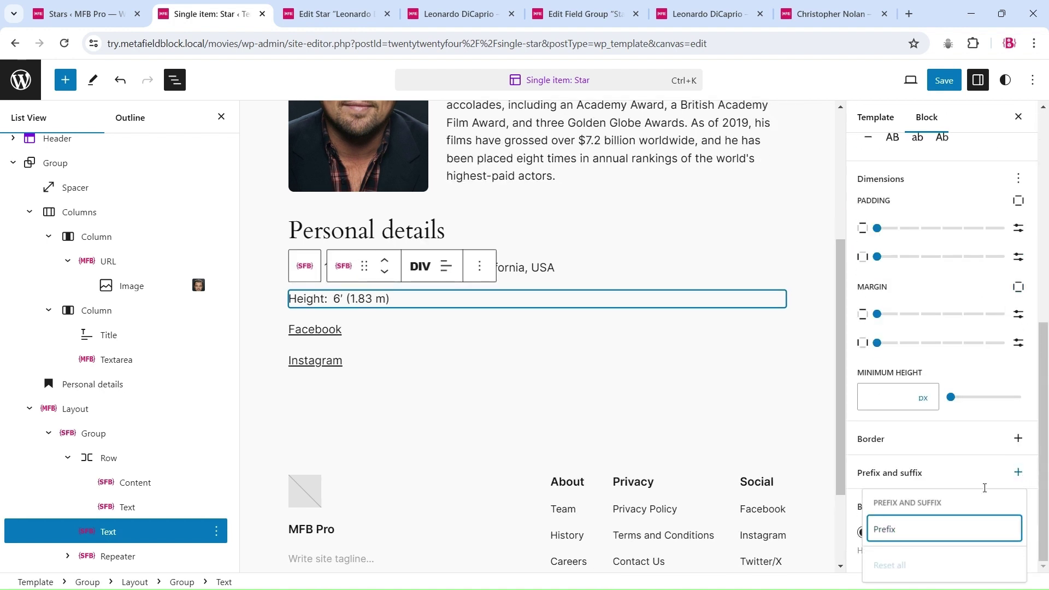
pyautogui.click(874, 570)
pyautogui.scroll(-3, 928, 437)
pyautogui.click(898, 407)
pyautogui.click(877, 549)
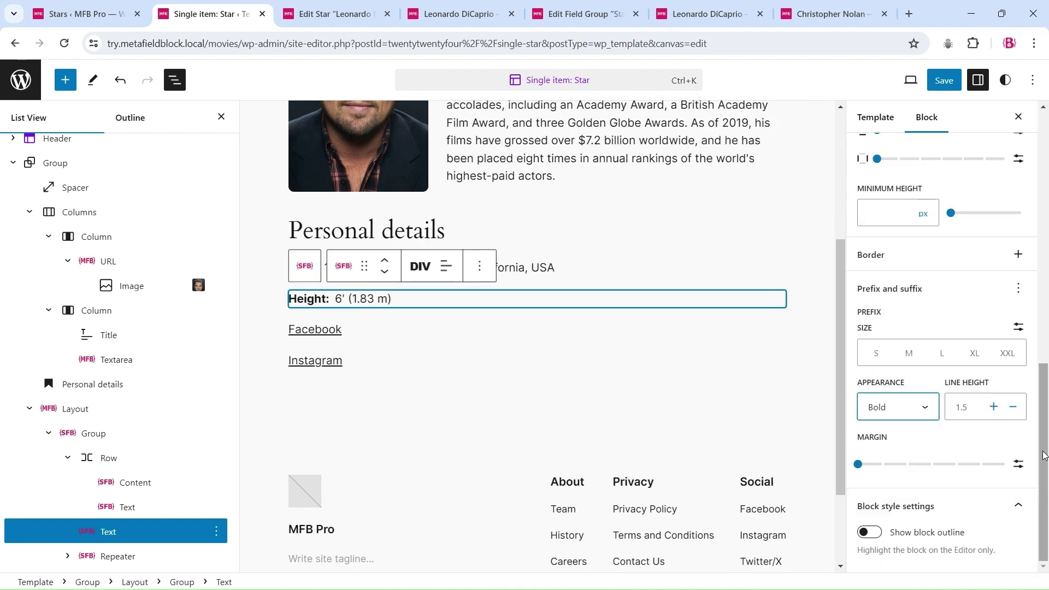
pyautogui.scroll(-1, 102, 508)
pyautogui.click(101, 508)
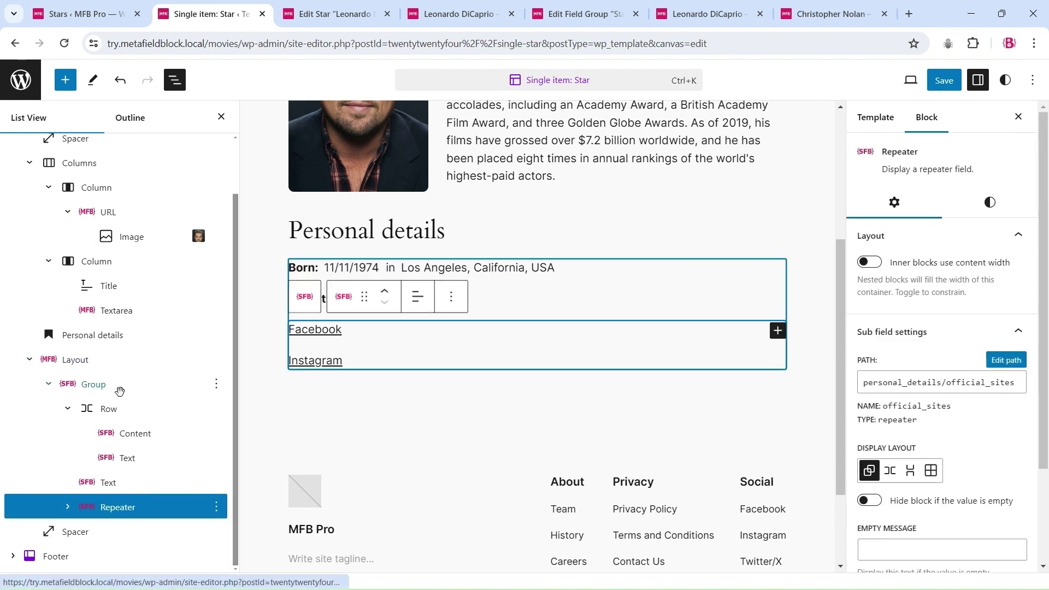
# - Lay out the Facebook and Instagram links horizontally and add a 'Links:' paragraph before them
pyautogui.click(67, 507)
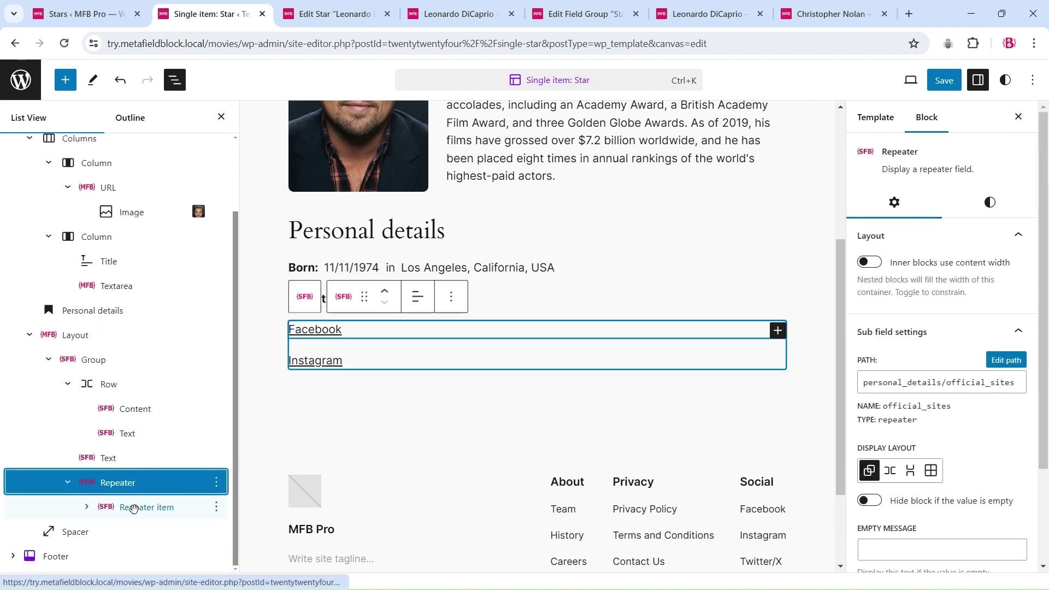
pyautogui.click(890, 471)
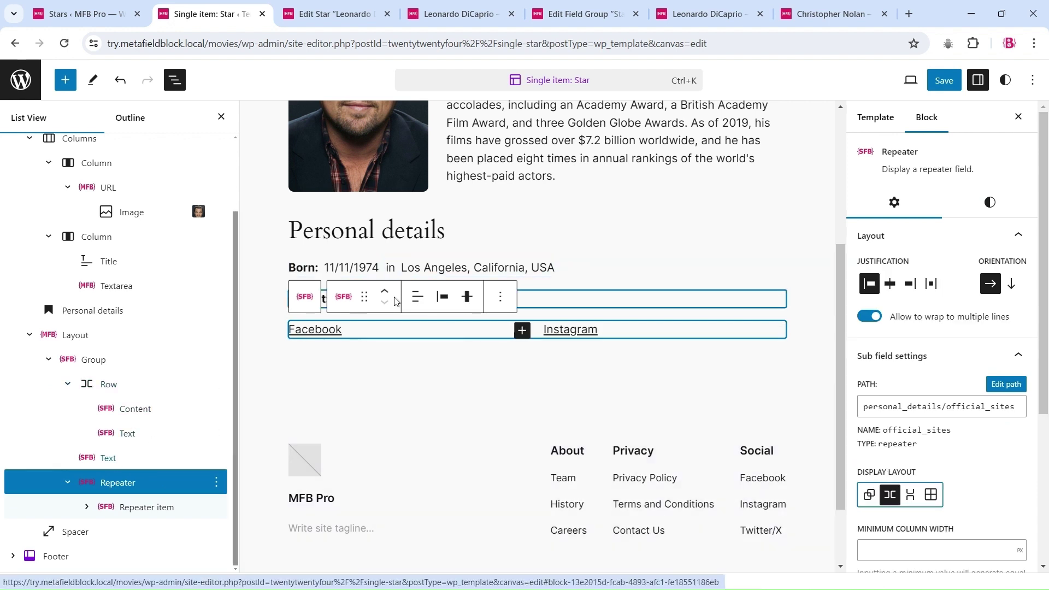
pyautogui.click(510, 298)
pyautogui.click(519, 389)
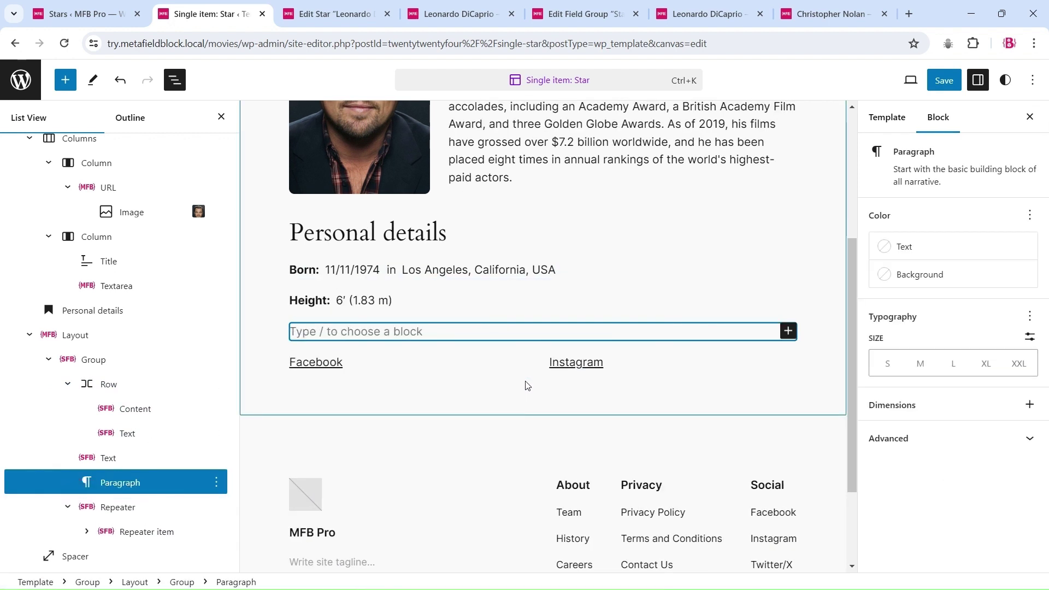
pyautogui.write('Links:')
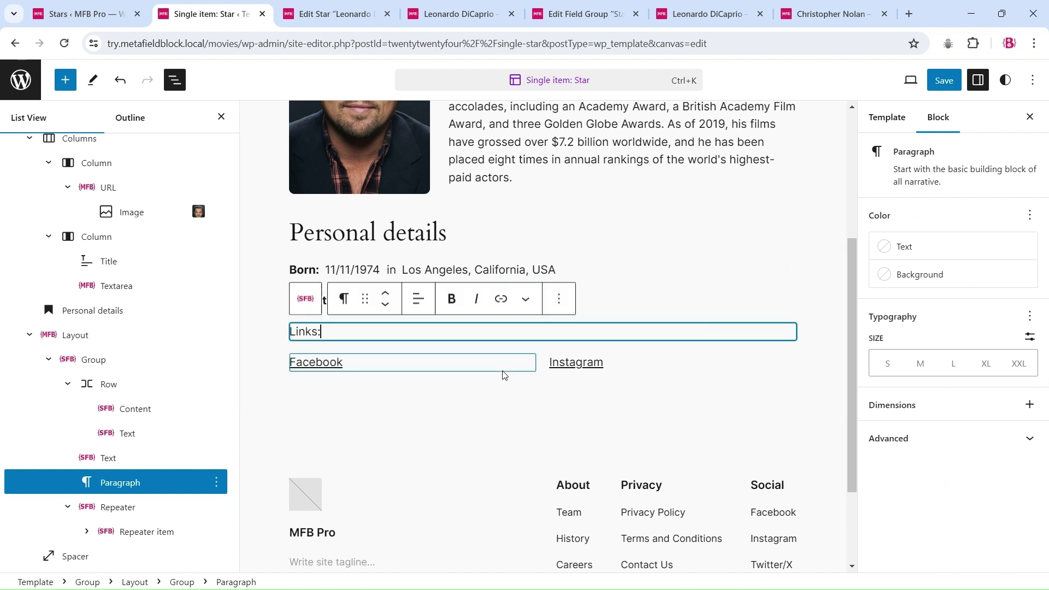
# - Set the 'Links:' label's typography appearance to Bold
pyautogui.click(1034, 318)
pyautogui.click(716, 396)
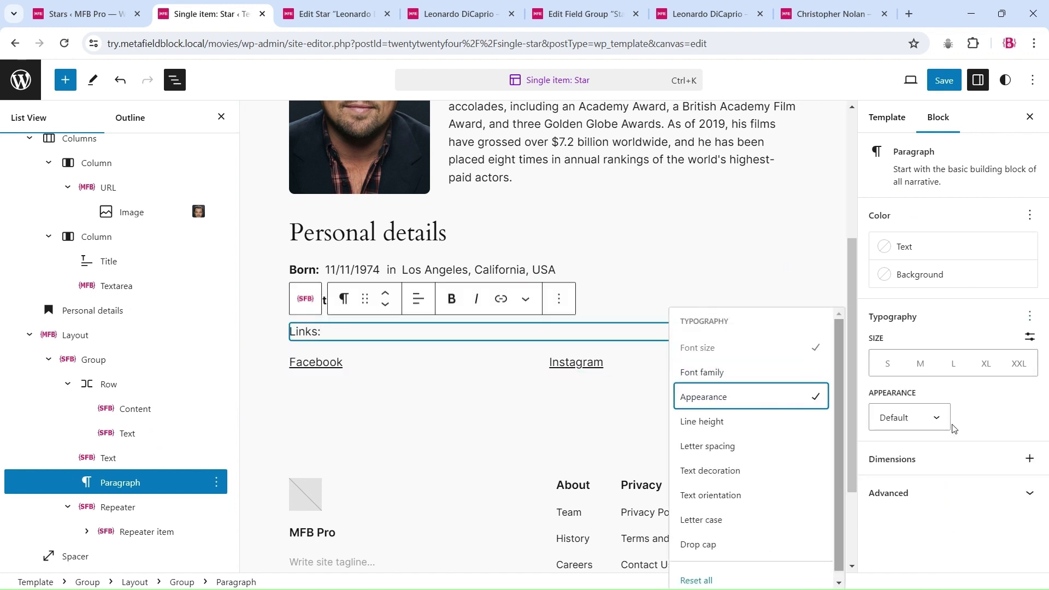
pyautogui.click(907, 421)
pyautogui.click(885, 553)
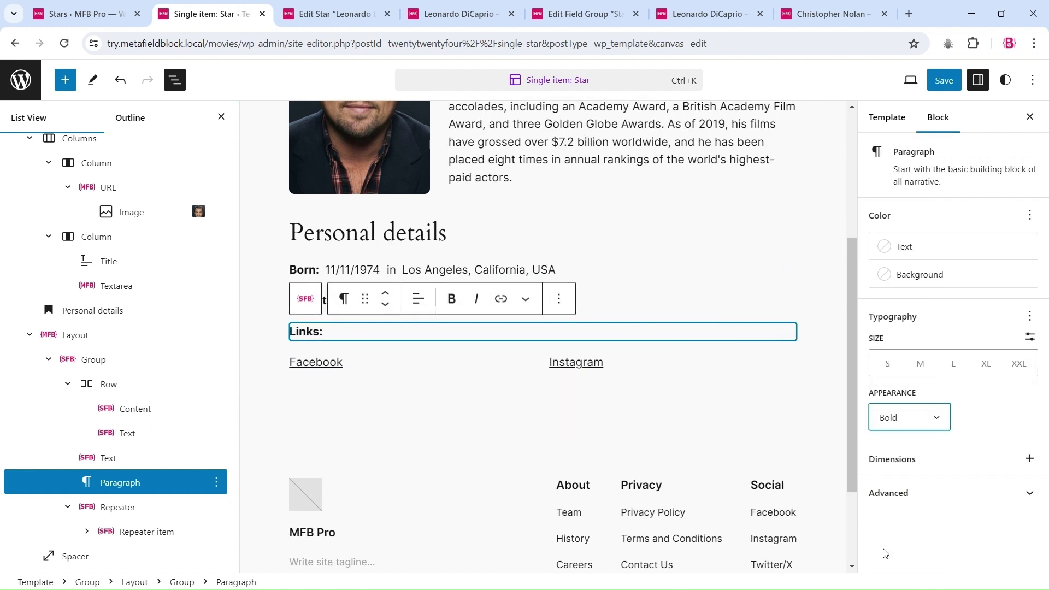
# - Group the 'Links:' label and links repeater into a Row and review its styles
pyautogui.keyDown('shift'); pyautogui.click(113, 508); pyautogui.keyUp('shift')
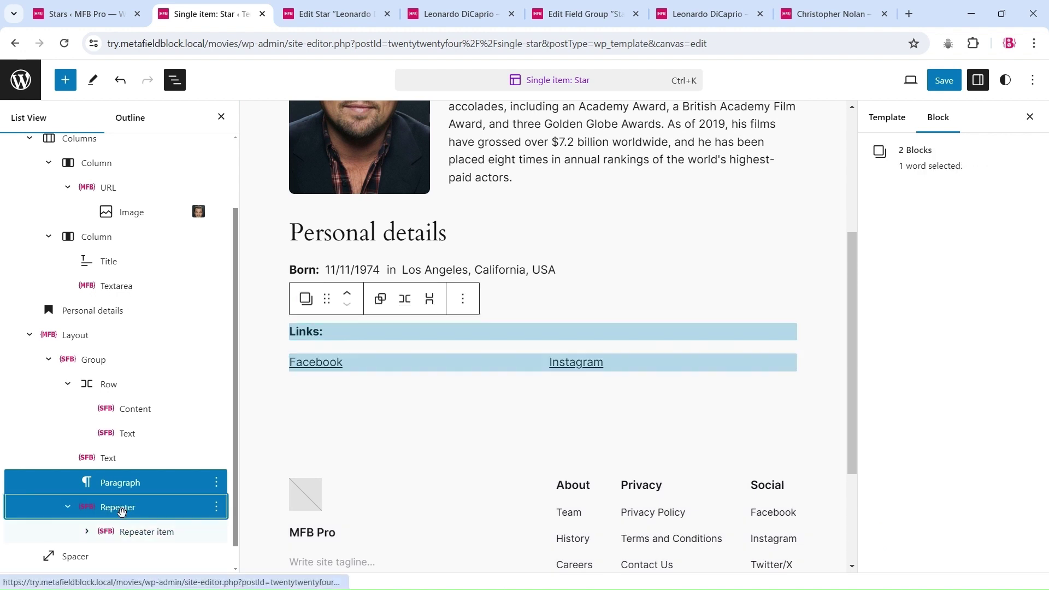
pyautogui.click(406, 301)
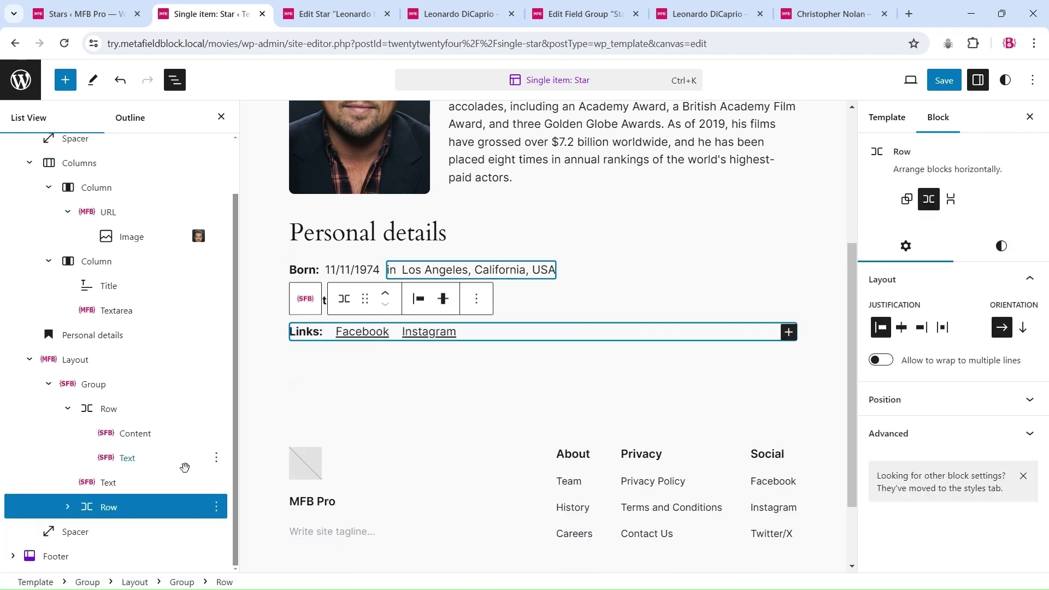
pyautogui.click(68, 507)
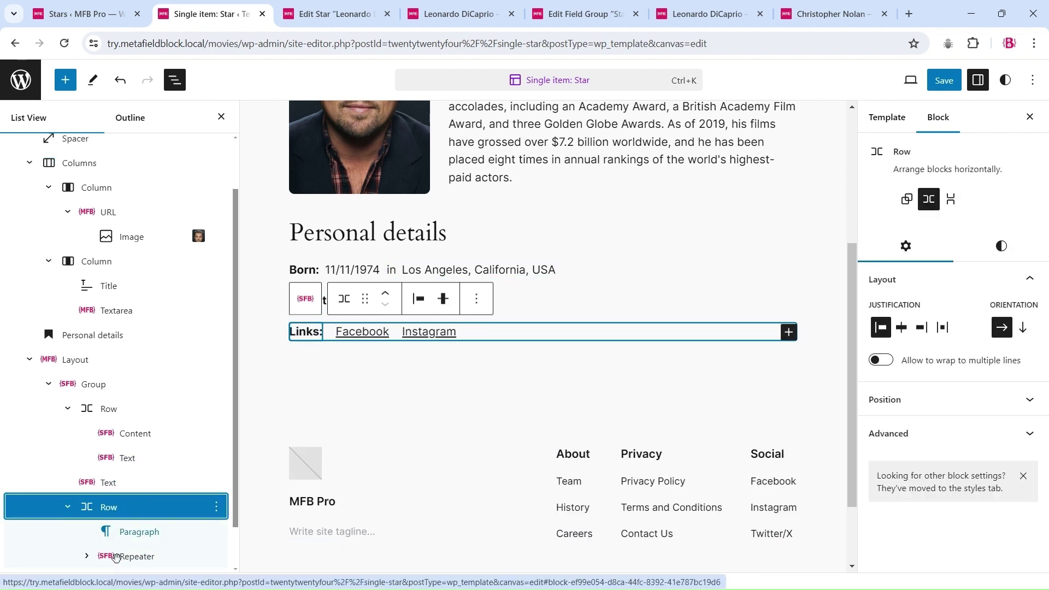
pyautogui.click(115, 557)
pyautogui.scroll(-4, 1020, 435)
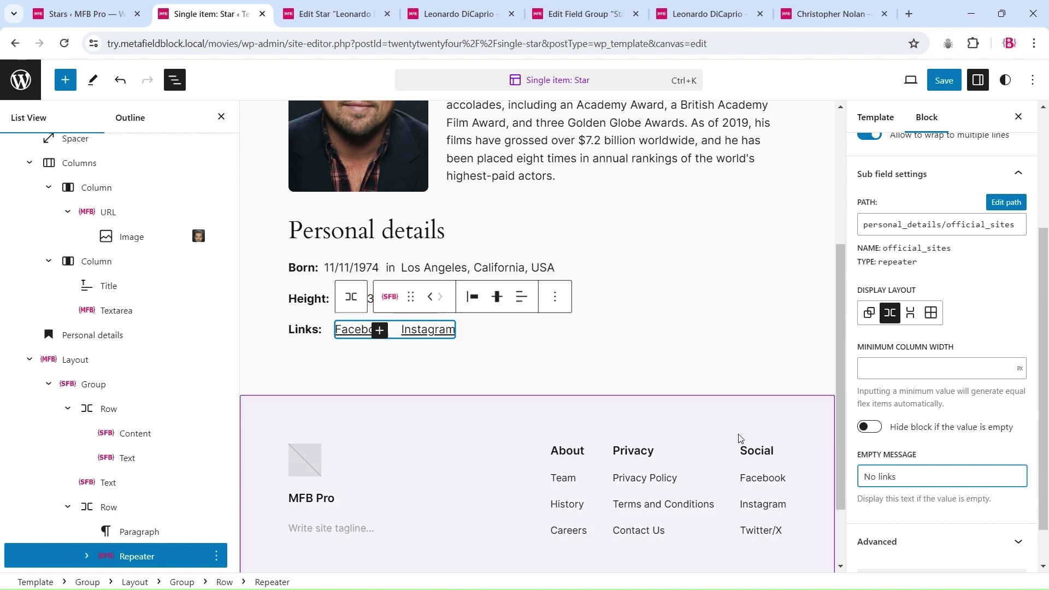
pyautogui.click(111, 506)
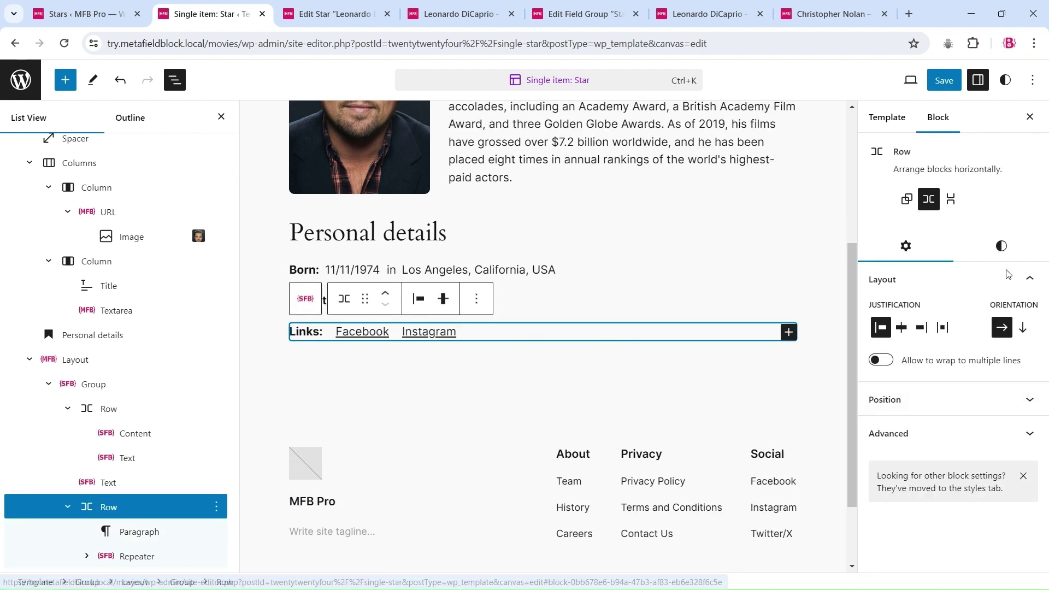
pyautogui.click(1000, 244)
pyautogui.scroll(-5, 1036, 411)
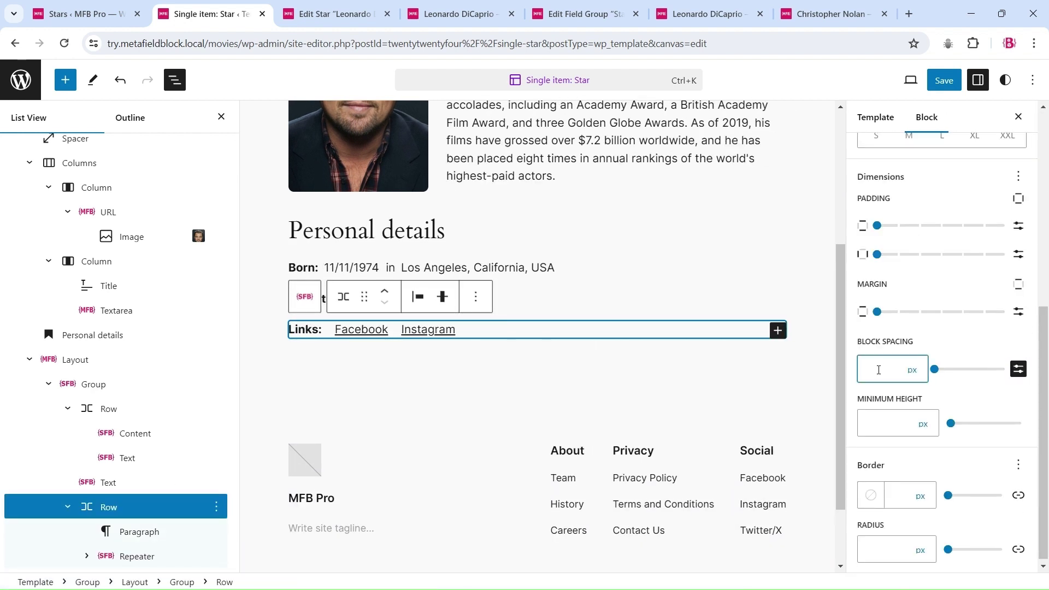
pyautogui.click(521, 264)
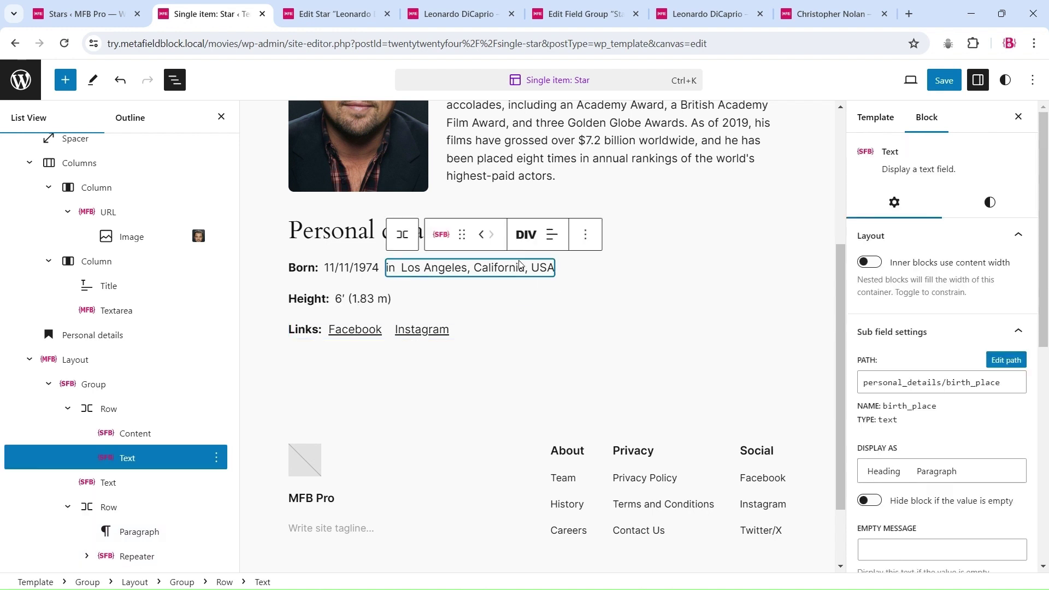
# - Save the template and check the Born, Height and Links lines on the live Leonardo DiCaprio page
pyautogui.click(935, 81)
pyautogui.click(932, 80)
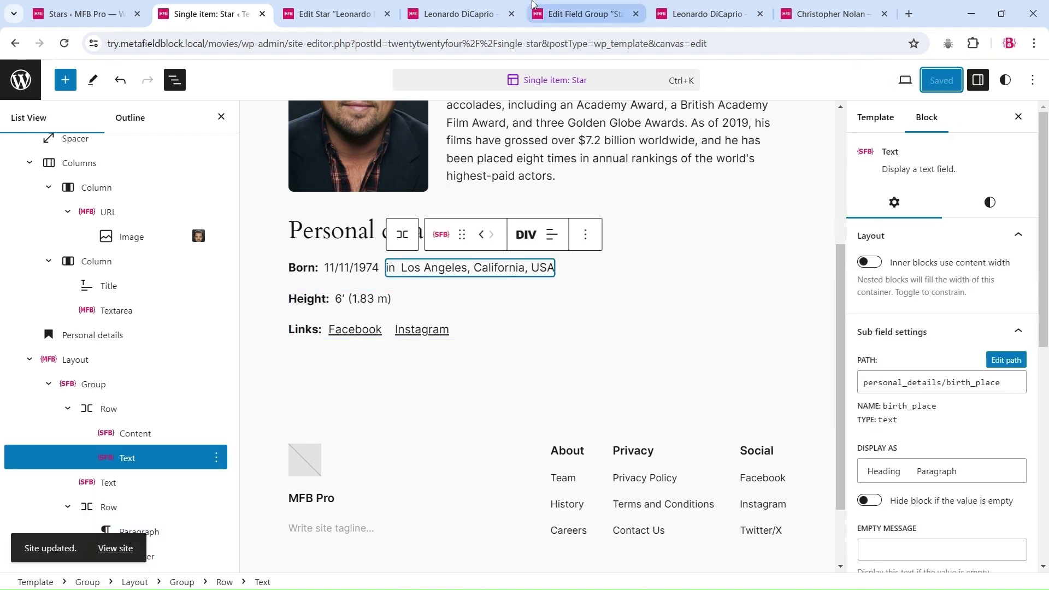
pyautogui.click(459, 14)
pyautogui.click(69, 43)
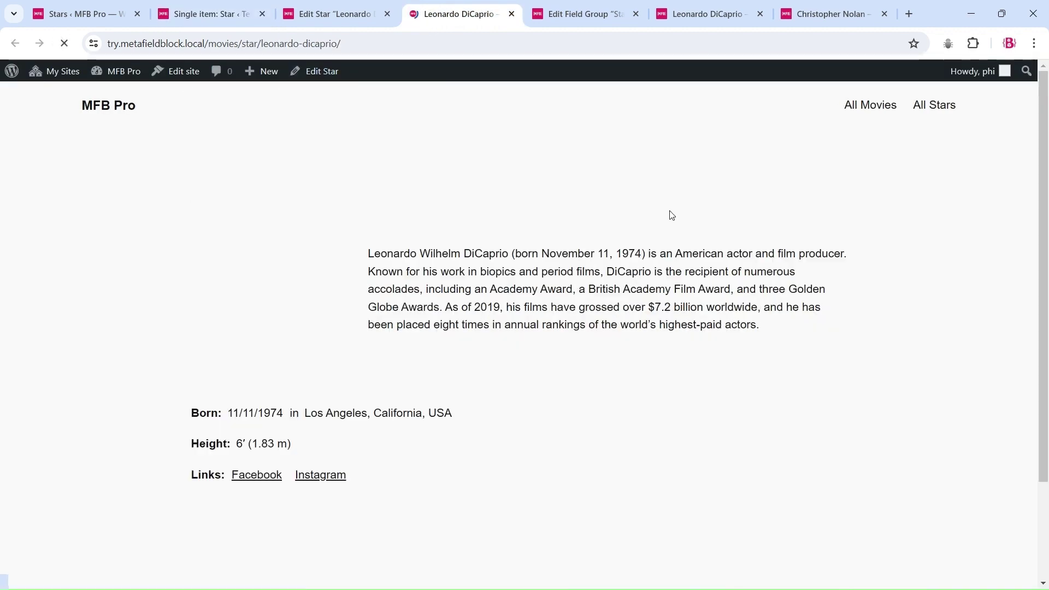
pyautogui.scroll(-3, 403, 283)
pyautogui.moveTo(192, 283); pyautogui.dragTo(309, 283)
pyautogui.click(425, 283)
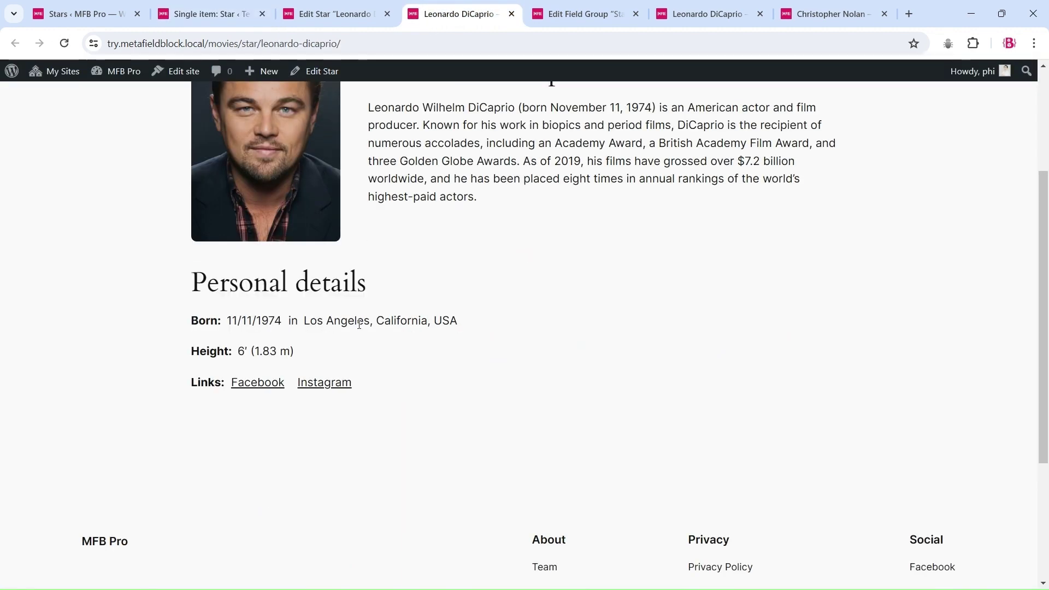
# - Compare the Known for section on the demo star page, then return to the editor
pyautogui.click(674, 24)
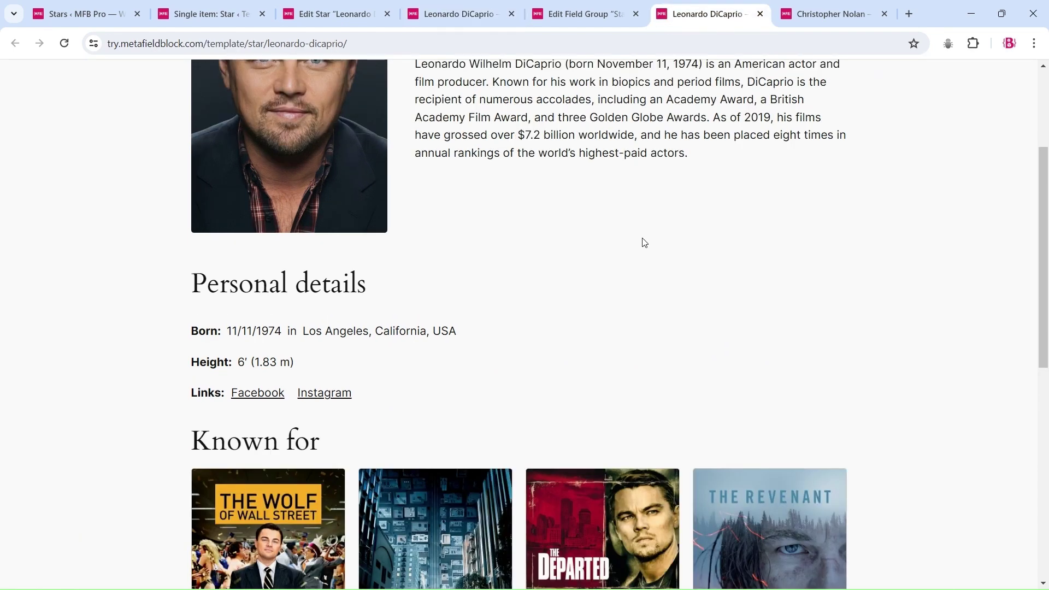
pyautogui.scroll(-3, 642, 242)
pyautogui.moveTo(290, 283); pyautogui.dragTo(913, 485)
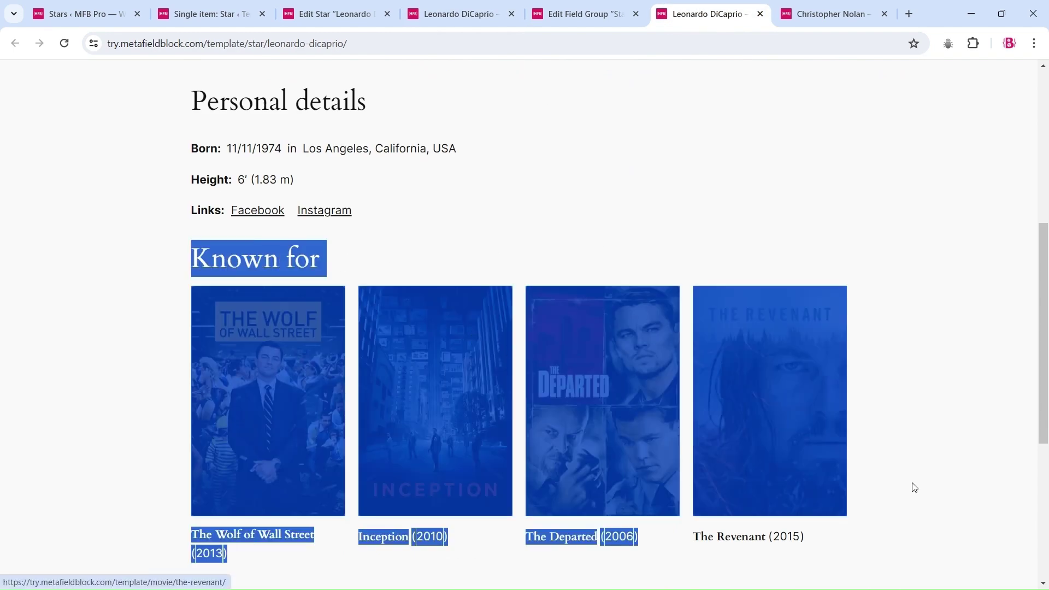
pyautogui.click(936, 454)
pyautogui.click(208, 13)
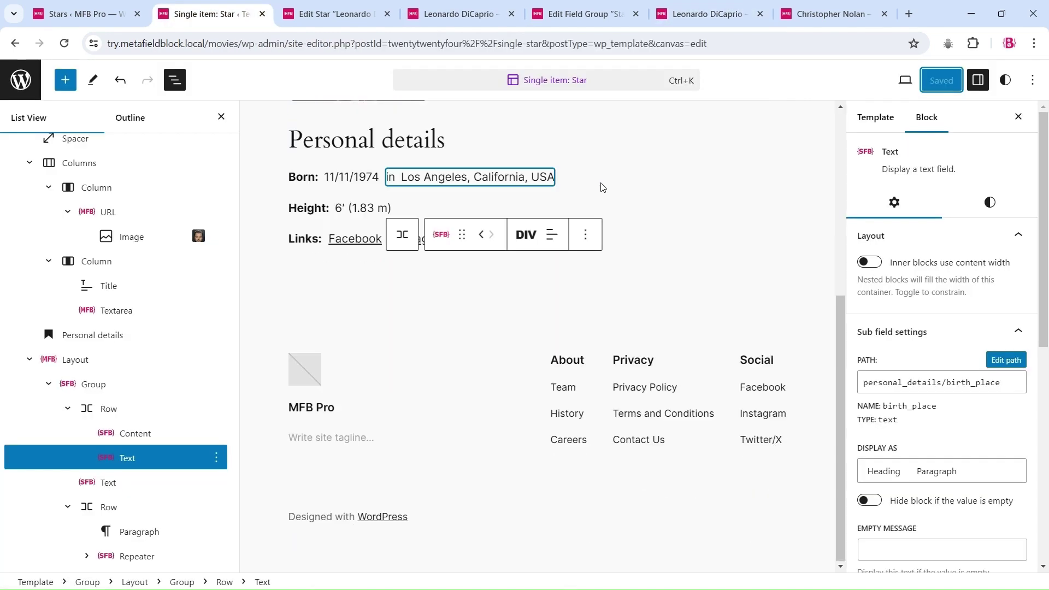
# - Insert a Meta Field Block right after the Layout block holding the personal details
pyautogui.click(31, 365)
pyautogui.click(27, 424)
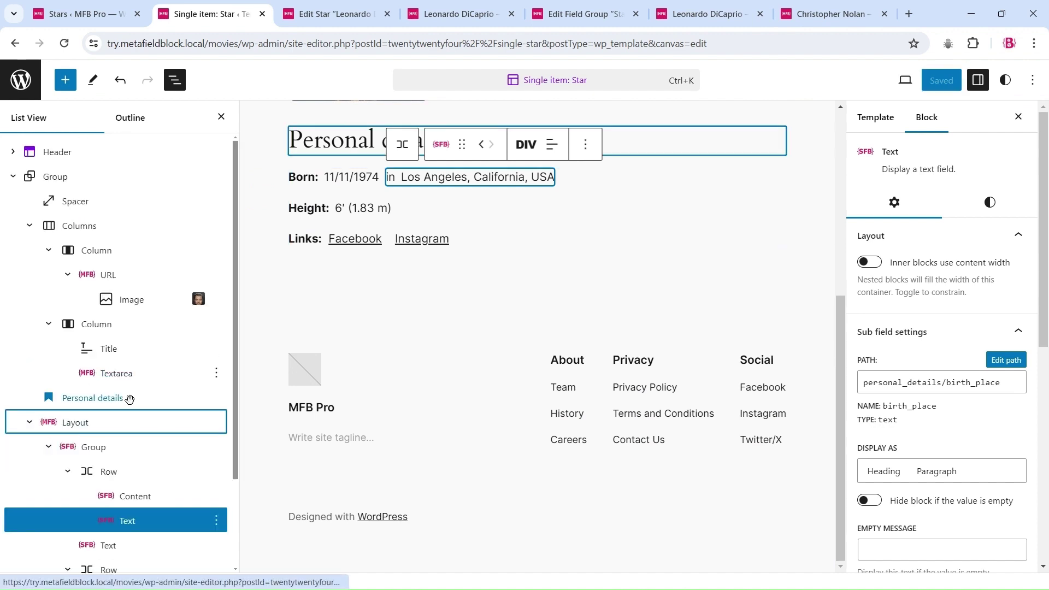
pyautogui.click(30, 430)
pyautogui.click(46, 423)
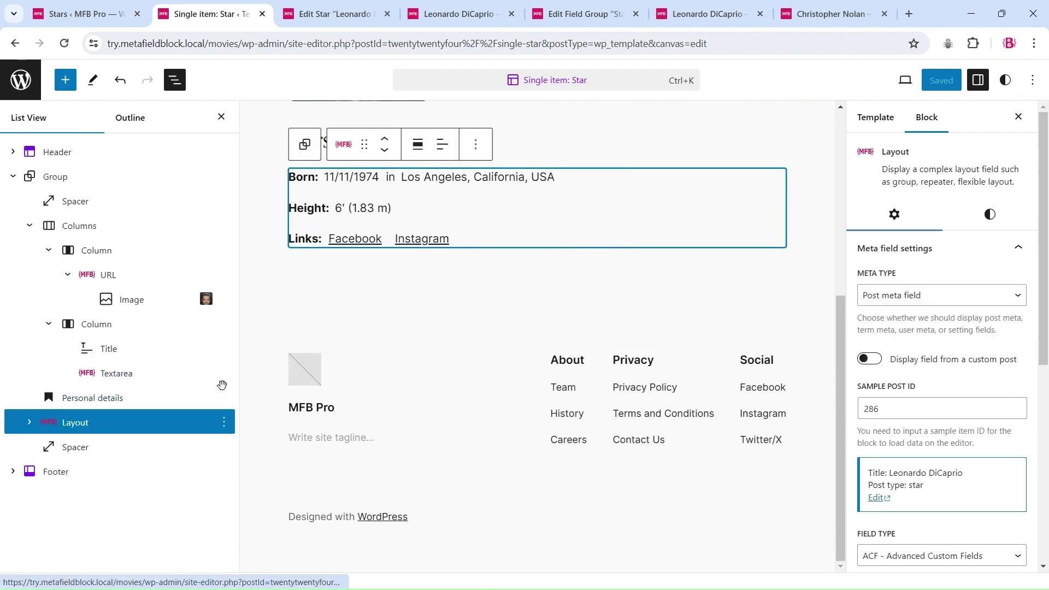
pyautogui.click(475, 144)
pyautogui.click(505, 262)
pyautogui.write('/')
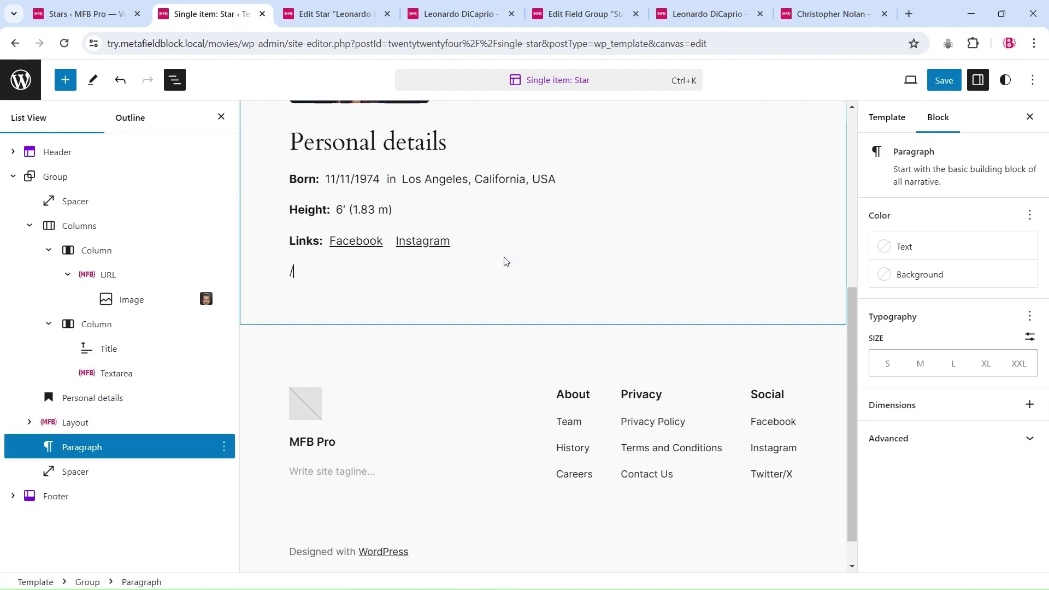
pyautogui.click(361, 328)
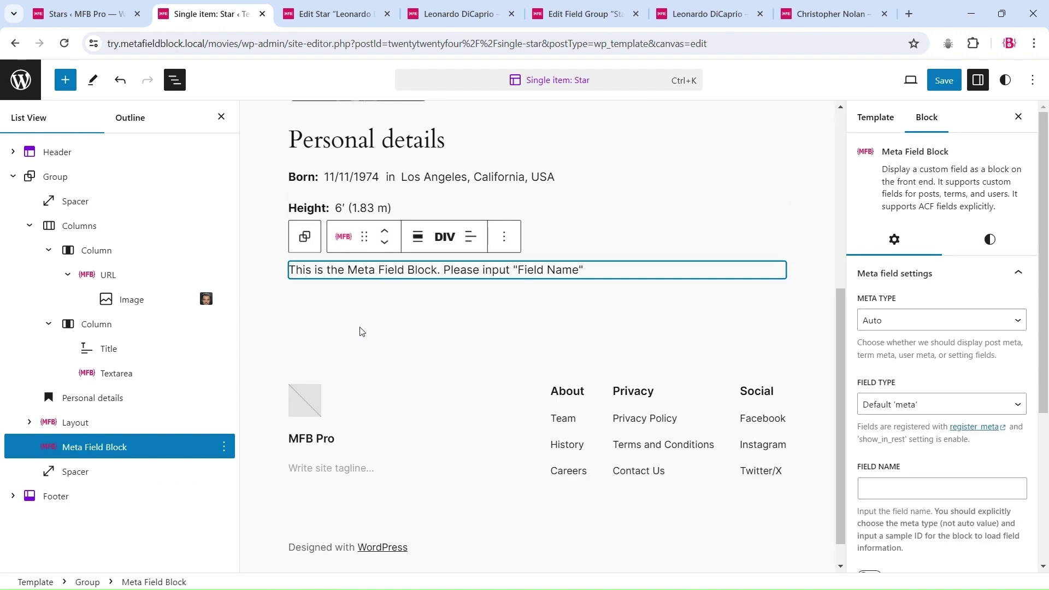
# - Set the block to Post meta field type, sample post ID 286, and ACF field type
pyautogui.click(912, 325)
pyautogui.click(907, 344)
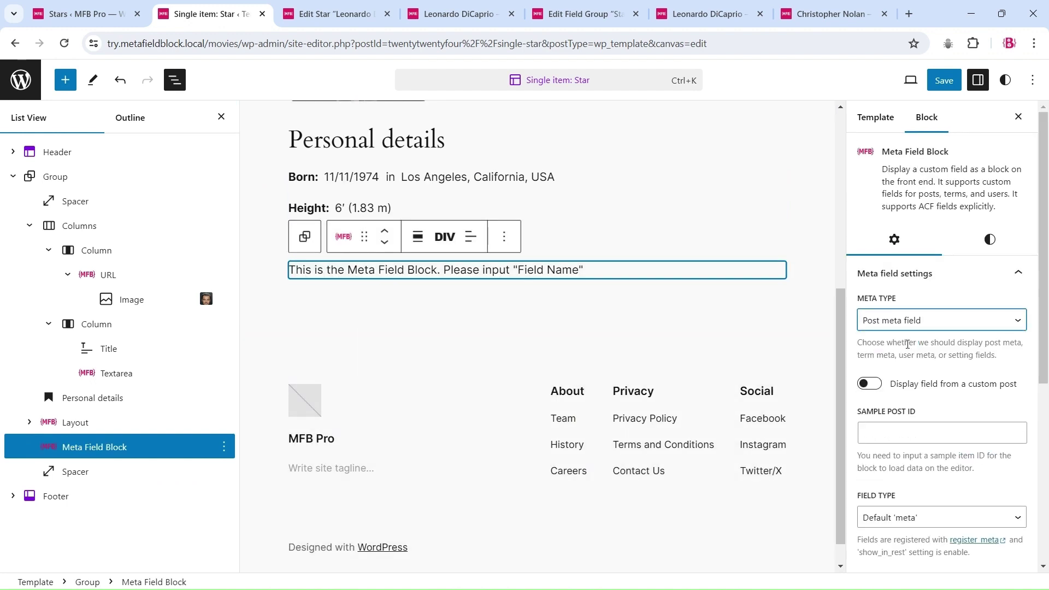
pyautogui.click(902, 427)
pyautogui.write('286')
pyautogui.scroll(-3, 966, 465)
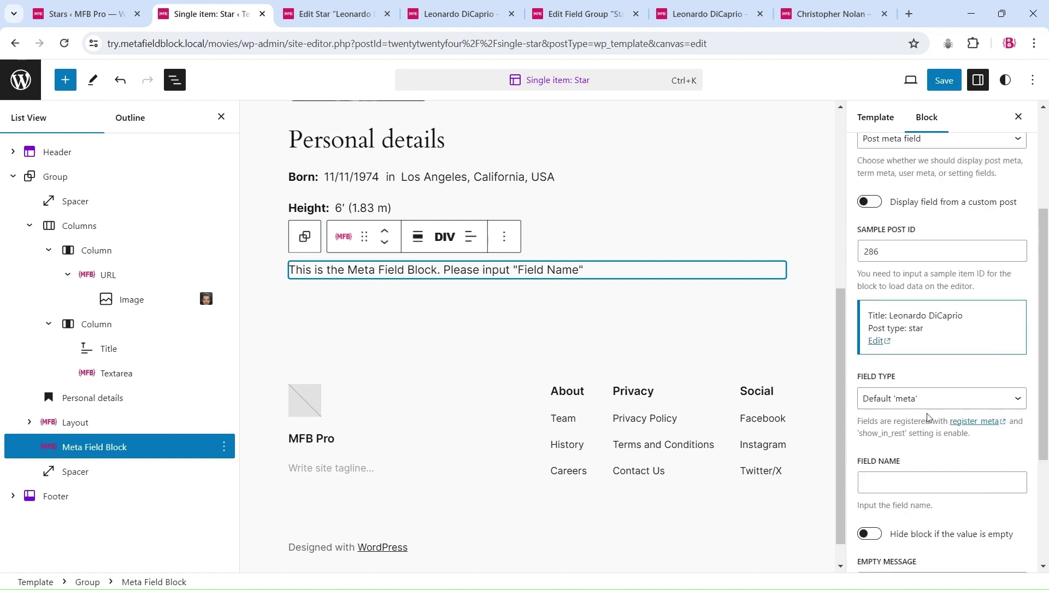
pyautogui.click(935, 399)
pyautogui.click(935, 428)
pyautogui.scroll(-3, 1004, 455)
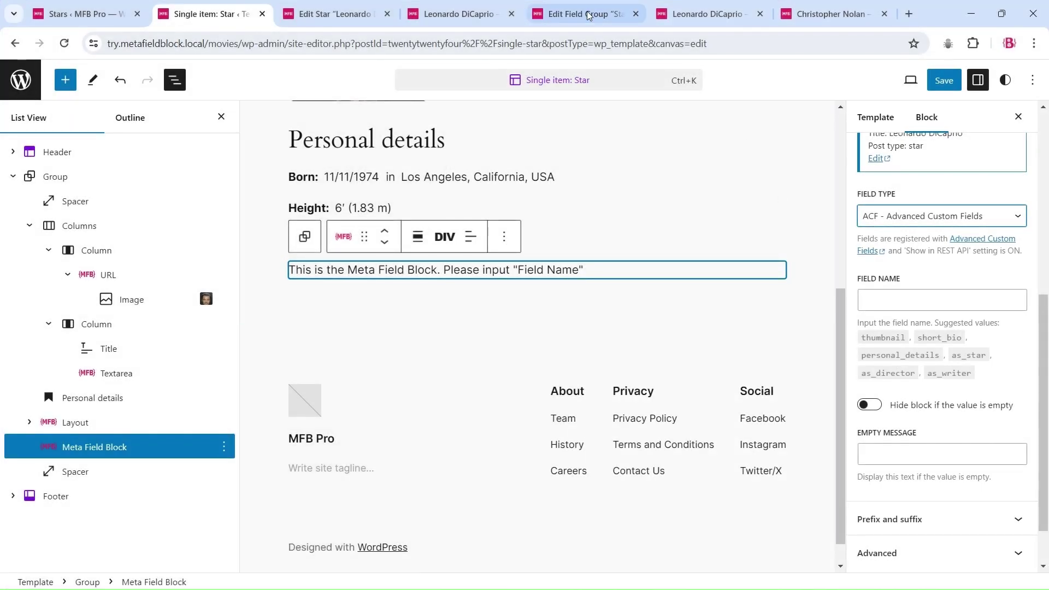
pyautogui.click(595, 15)
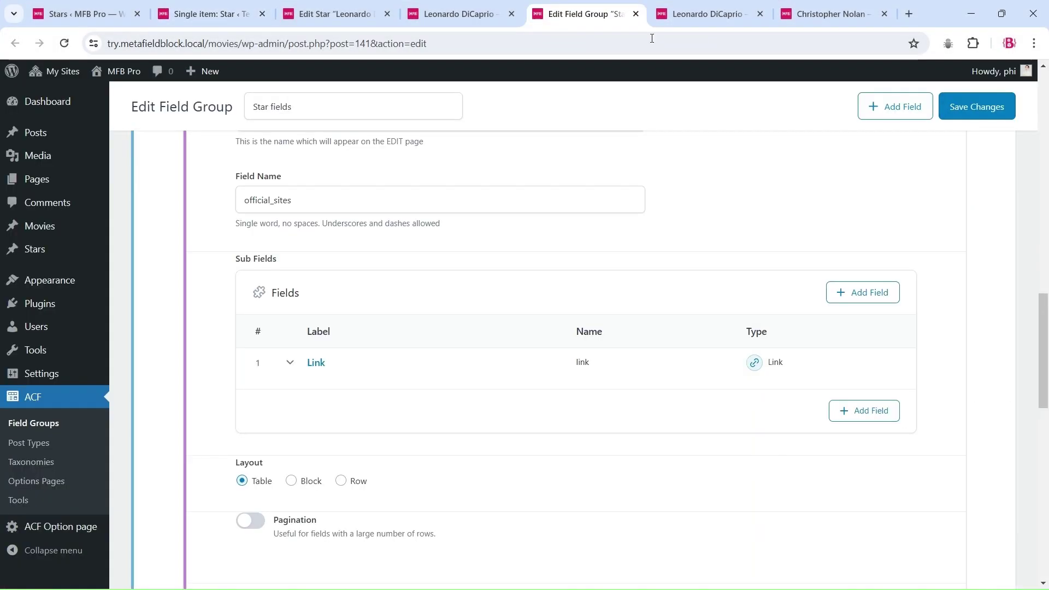
pyautogui.scroll(12, 940, 220)
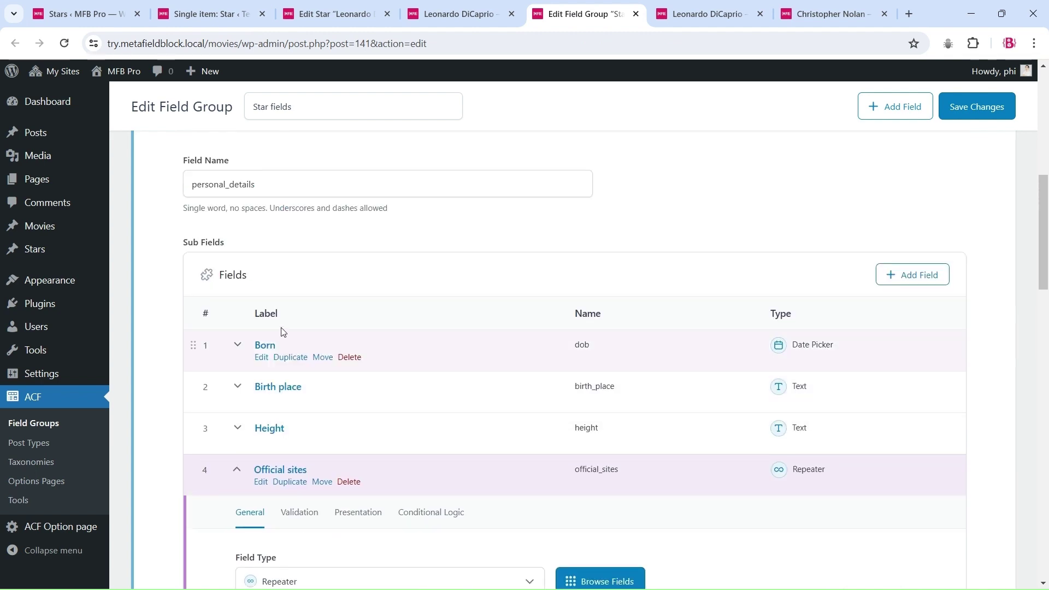
pyautogui.scroll(3, 277, 336)
pyautogui.click(246, 273)
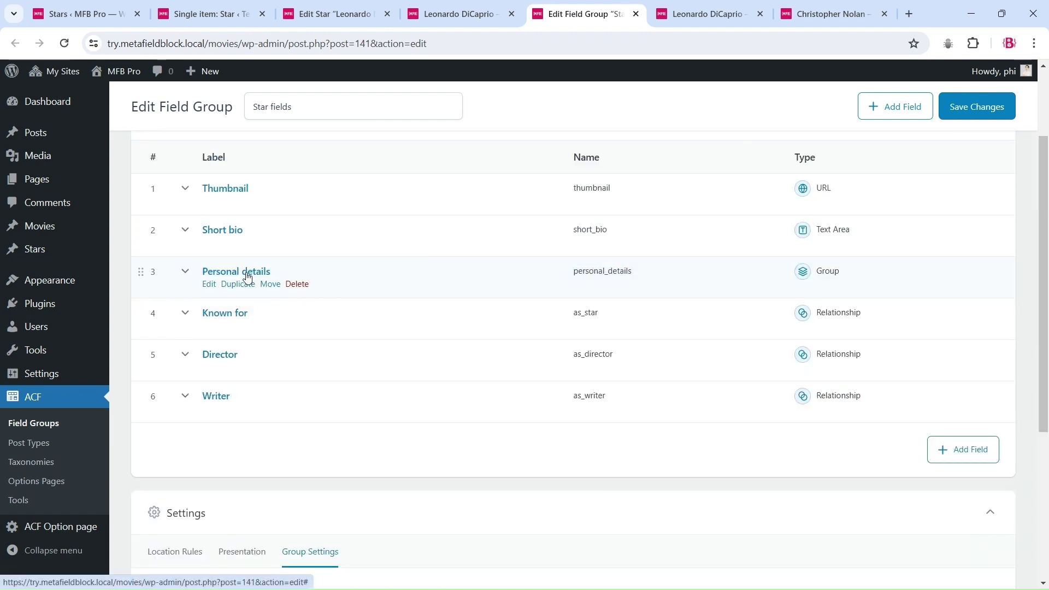
pyautogui.click(230, 315)
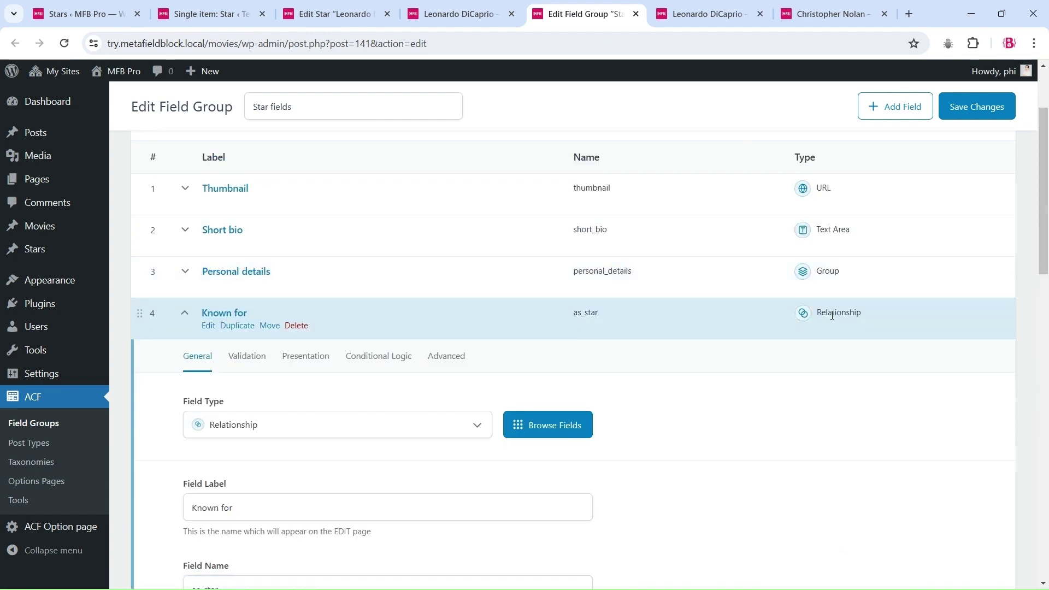
pyautogui.scroll(-5, 433, 351)
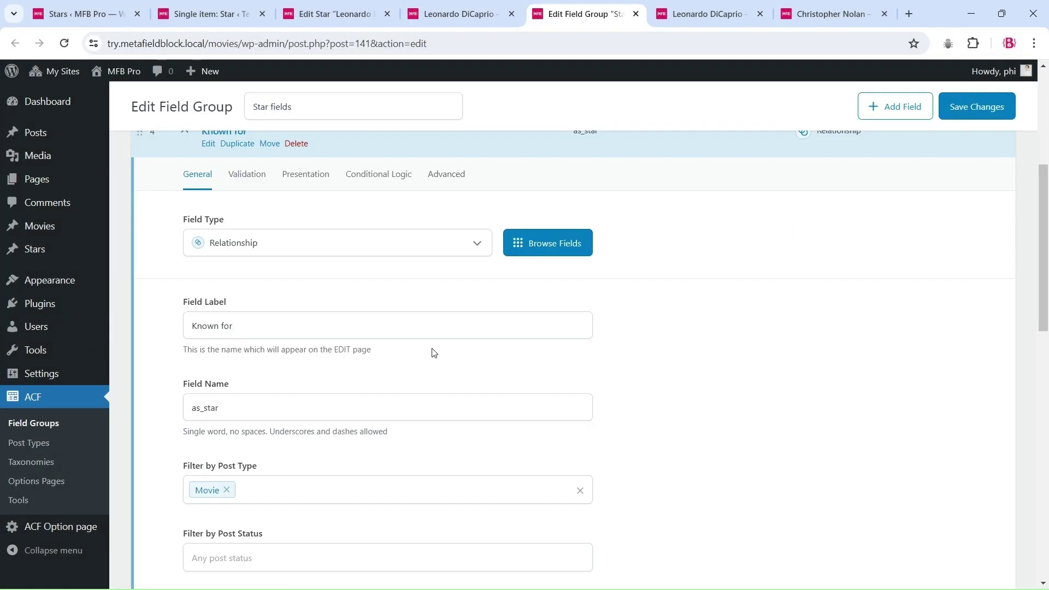
pyautogui.scroll(-3, 296, 302)
pyautogui.scroll(3, 264, 274)
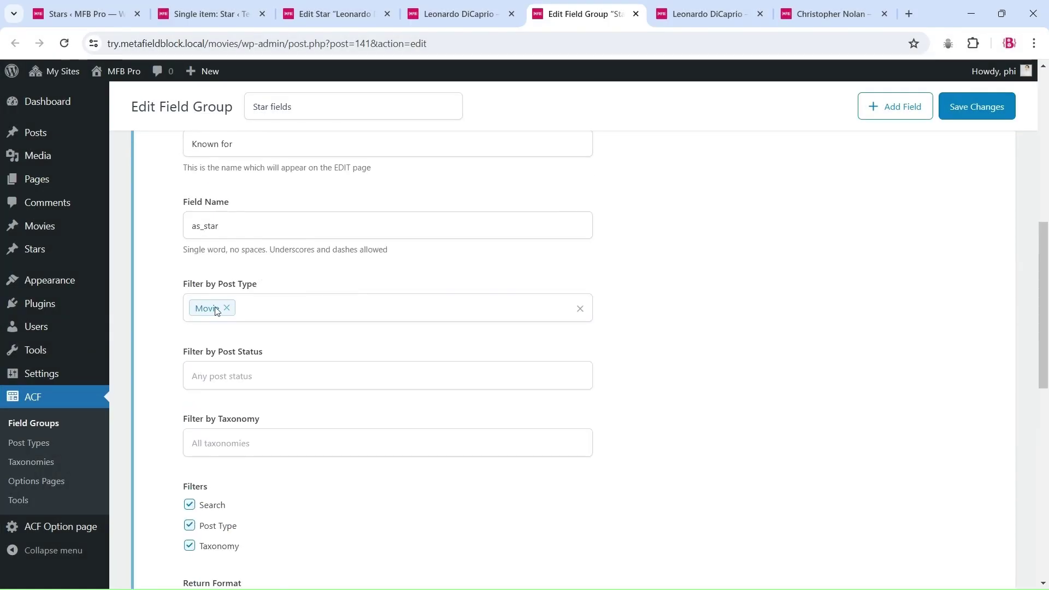
pyautogui.scroll(-10, 503, 386)
pyautogui.scroll(6, 510, 389)
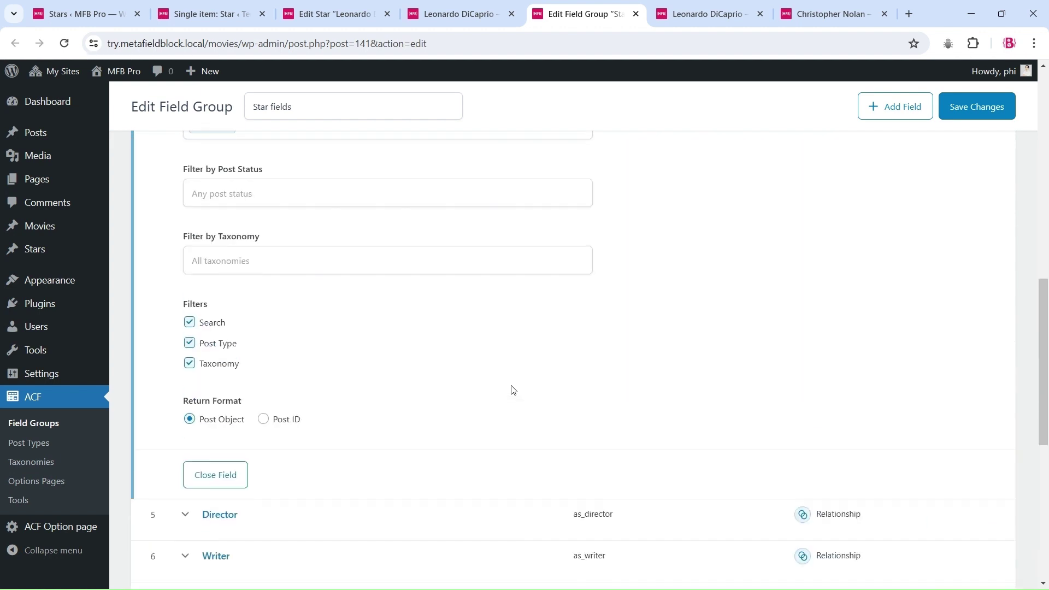
pyautogui.click(207, 15)
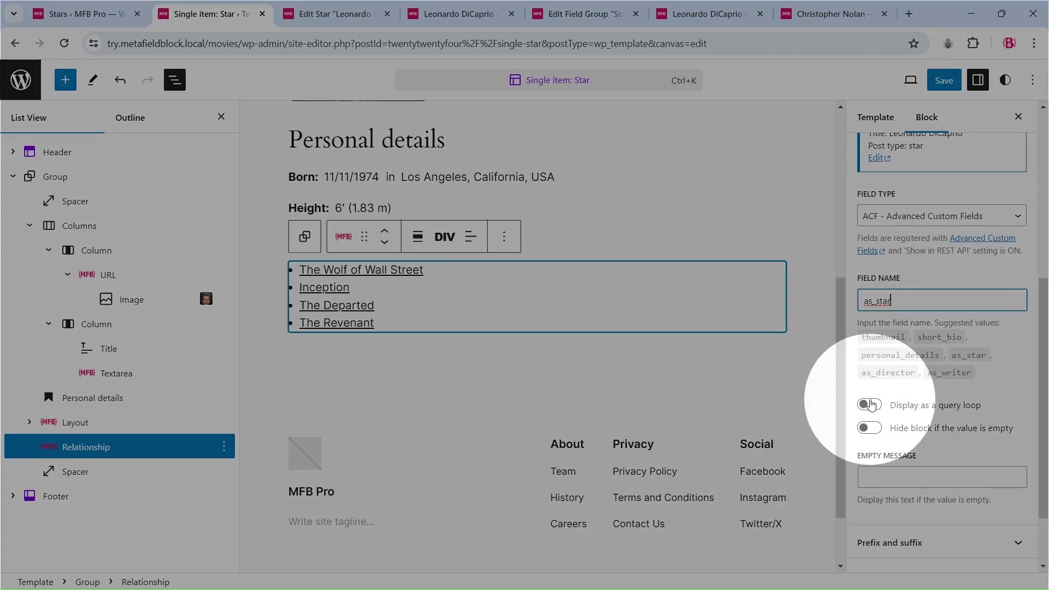
# - Display the related movies as a query loop and add an empty block before the movie title
pyautogui.click(870, 405)
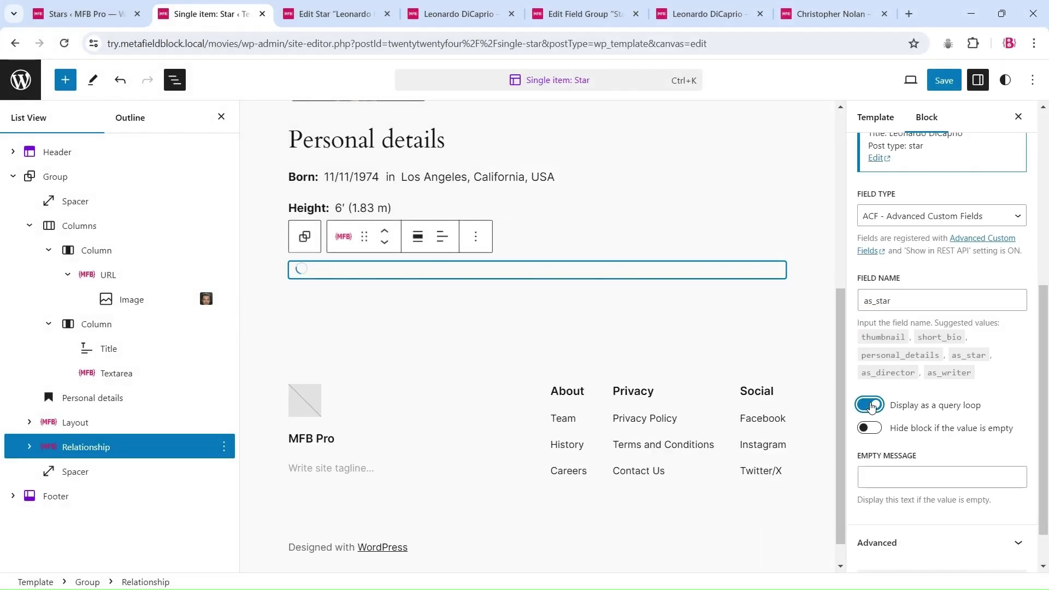
pyautogui.click(29, 447)
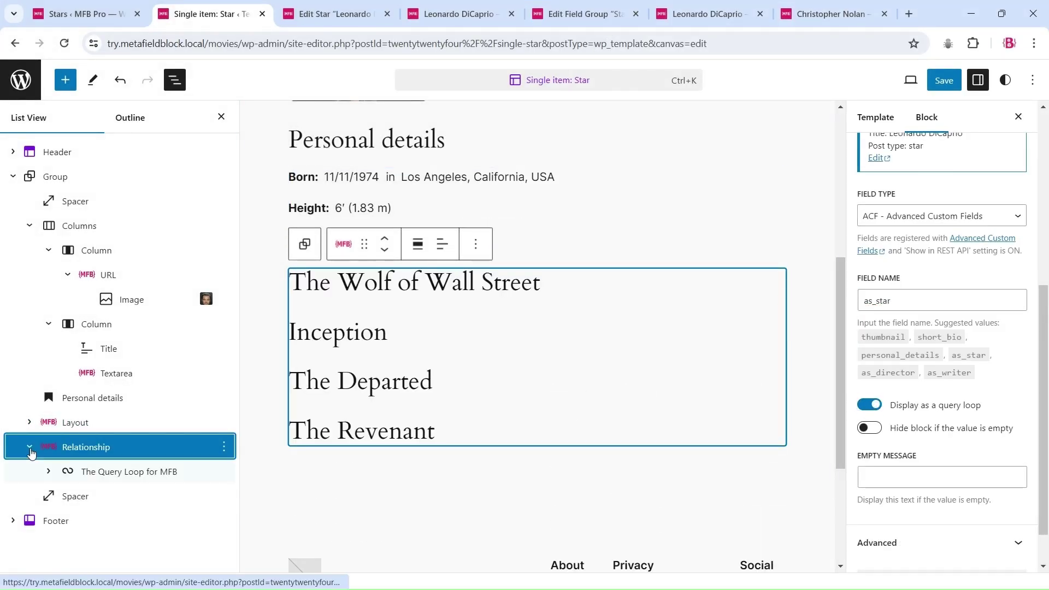
pyautogui.click(48, 472)
pyautogui.click(67, 496)
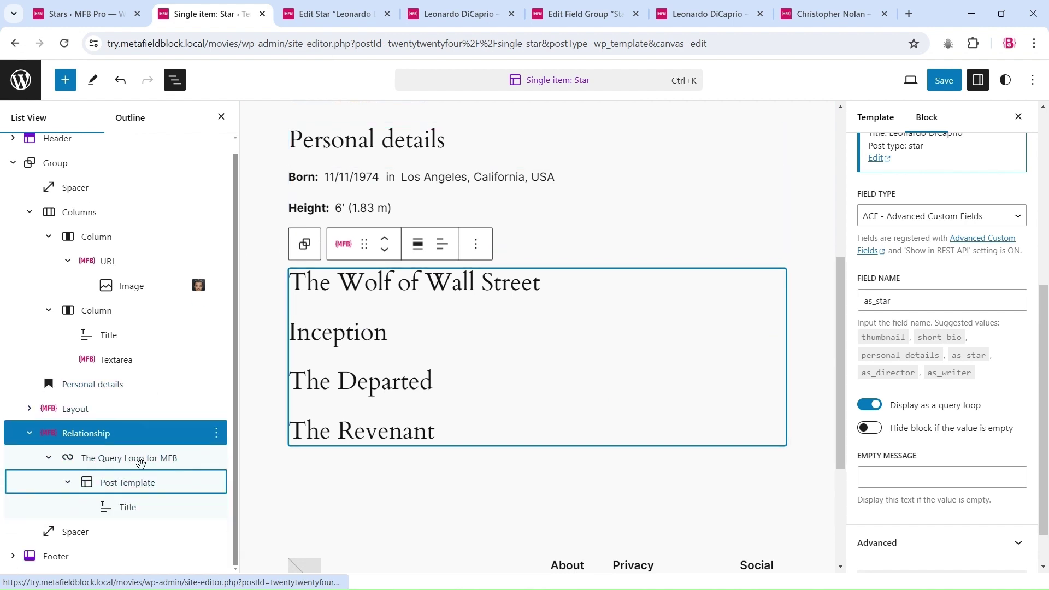
pyautogui.click(122, 508)
pyautogui.click(477, 244)
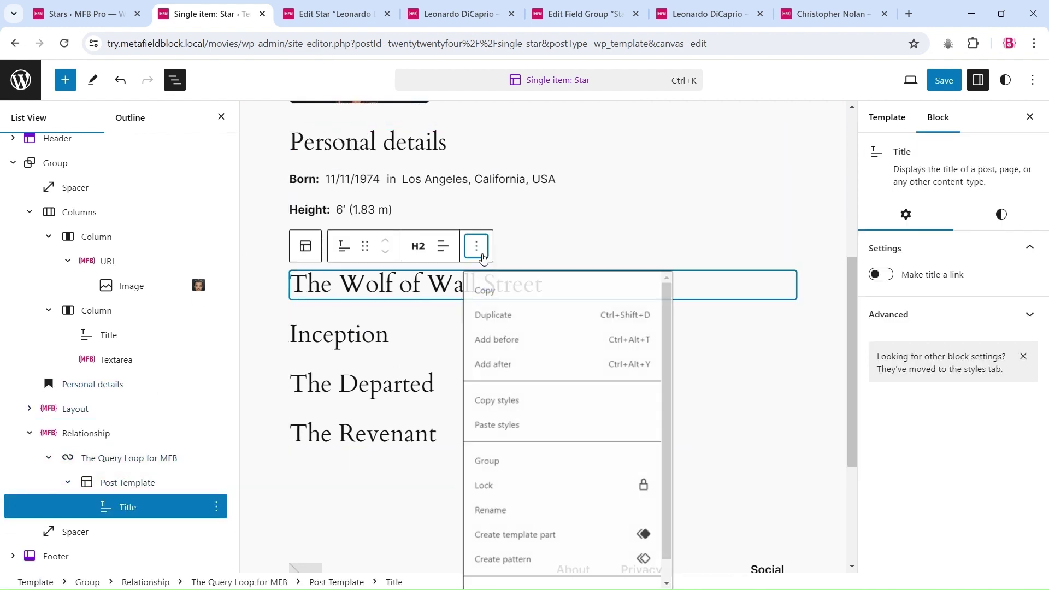
pyautogui.click(498, 340)
# - Turn the new block into a Meta Field Block with ACF as its field type
pyautogui.write('/')
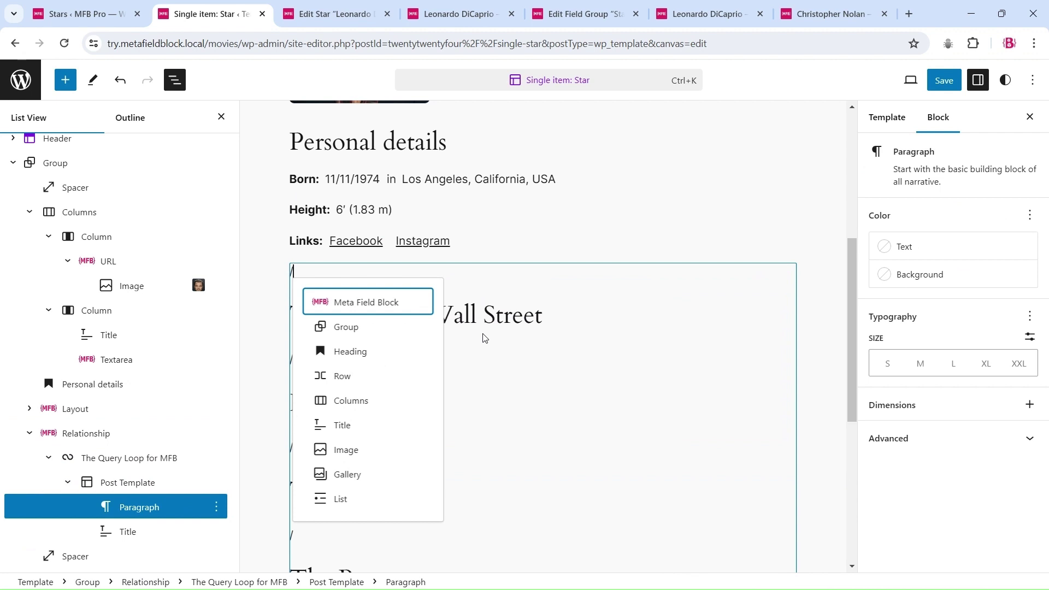
pyautogui.click(389, 312)
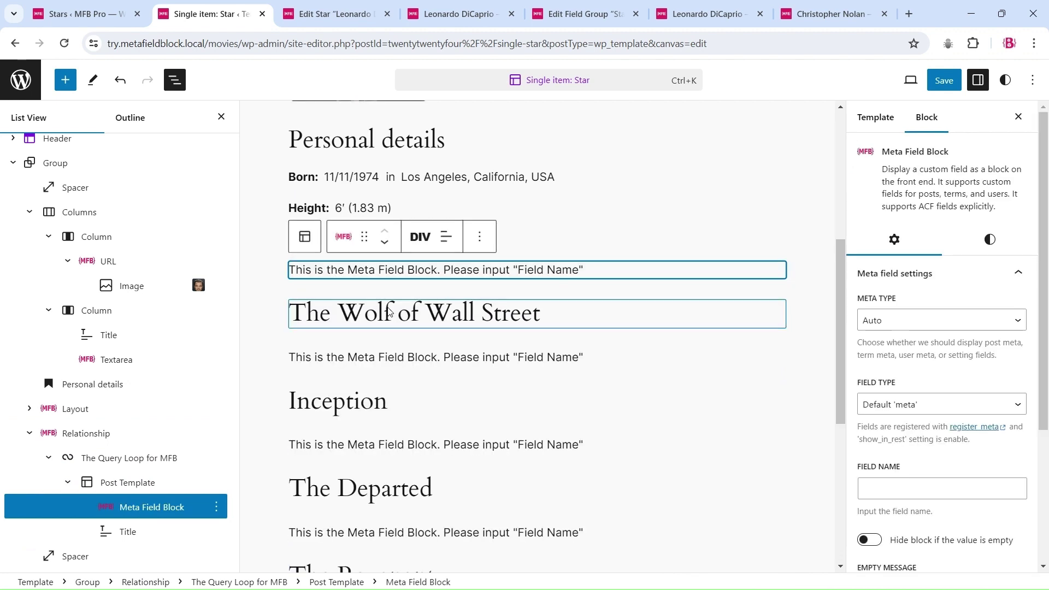
pyautogui.moveTo(1044, 324); pyautogui.dragTo(1047, 393)
pyautogui.click(948, 299)
pyautogui.click(945, 326)
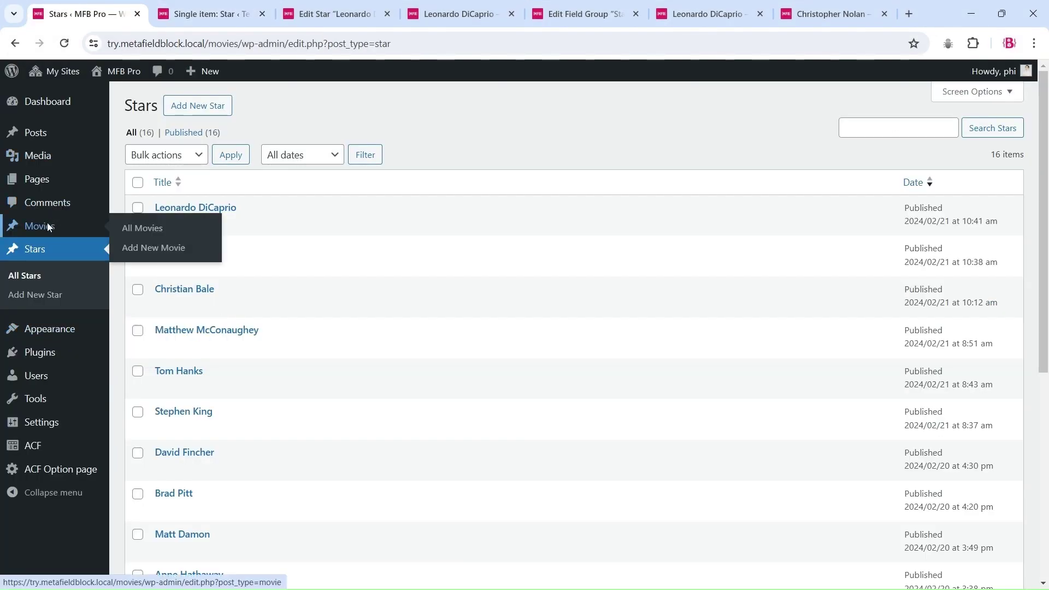
# - Review Oppenheimer's movie fields in a new Movies tab, then return to the Single item: Star template
pyautogui.middleClick(75, 233)
pyautogui.click(186, 12)
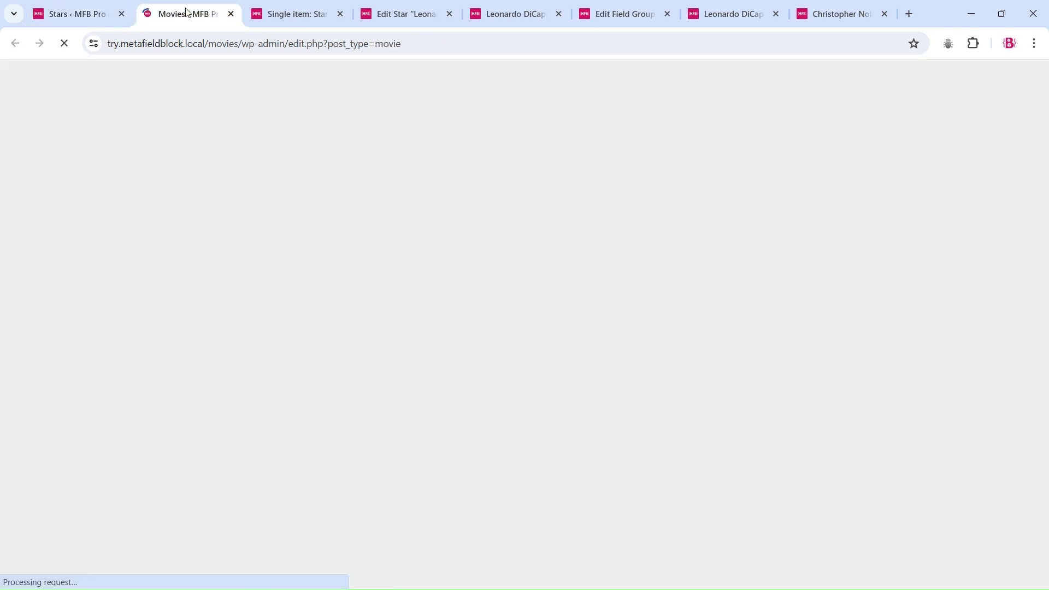
pyautogui.click(181, 208)
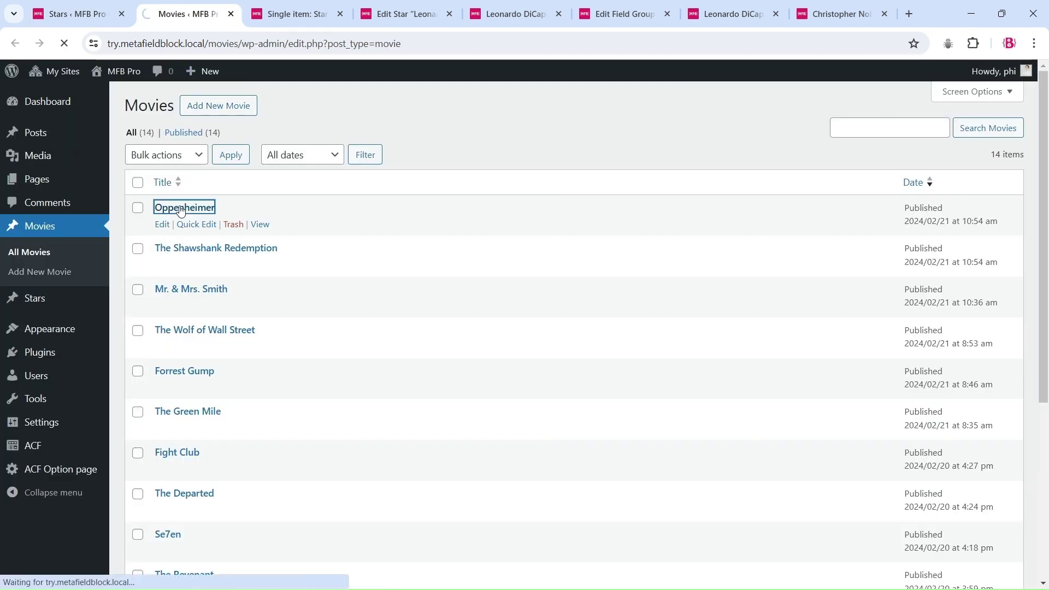
pyautogui.scroll(-10, 188, 249)
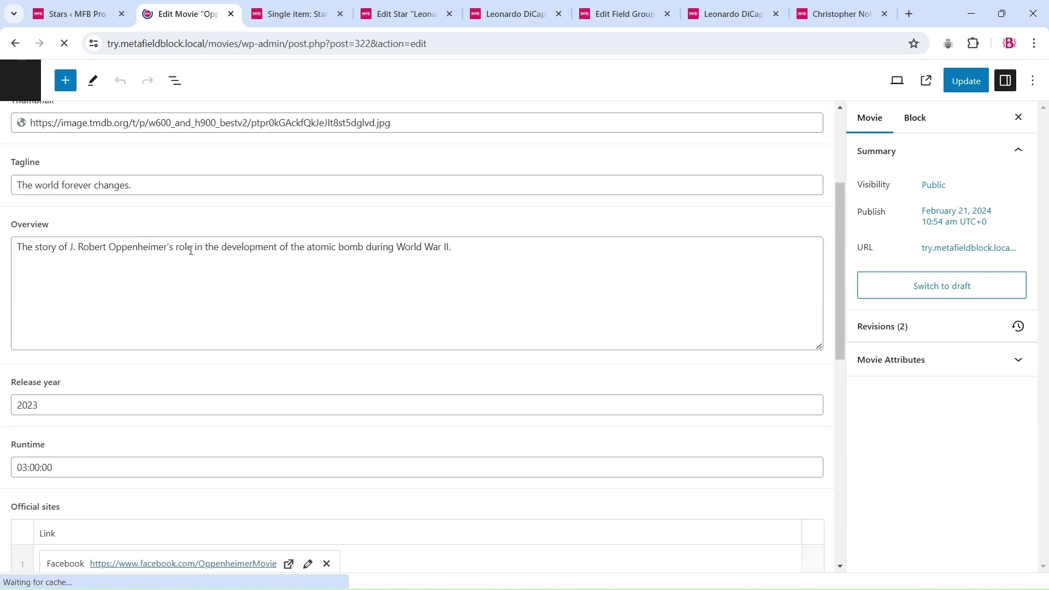
pyautogui.scroll(10, 189, 251)
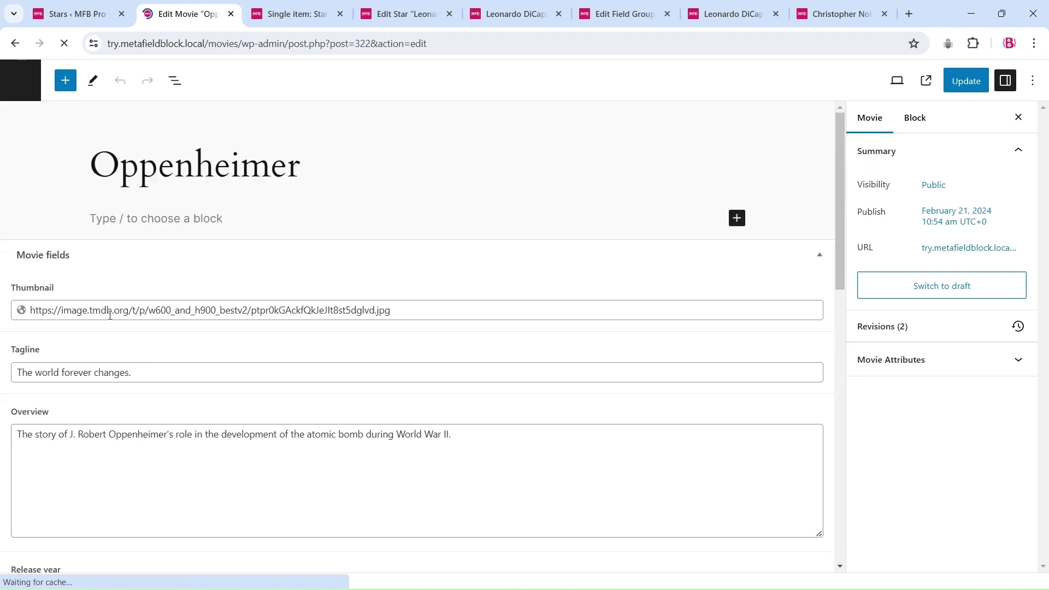
pyautogui.scroll(-10, 108, 318)
pyautogui.scroll(10, 117, 304)
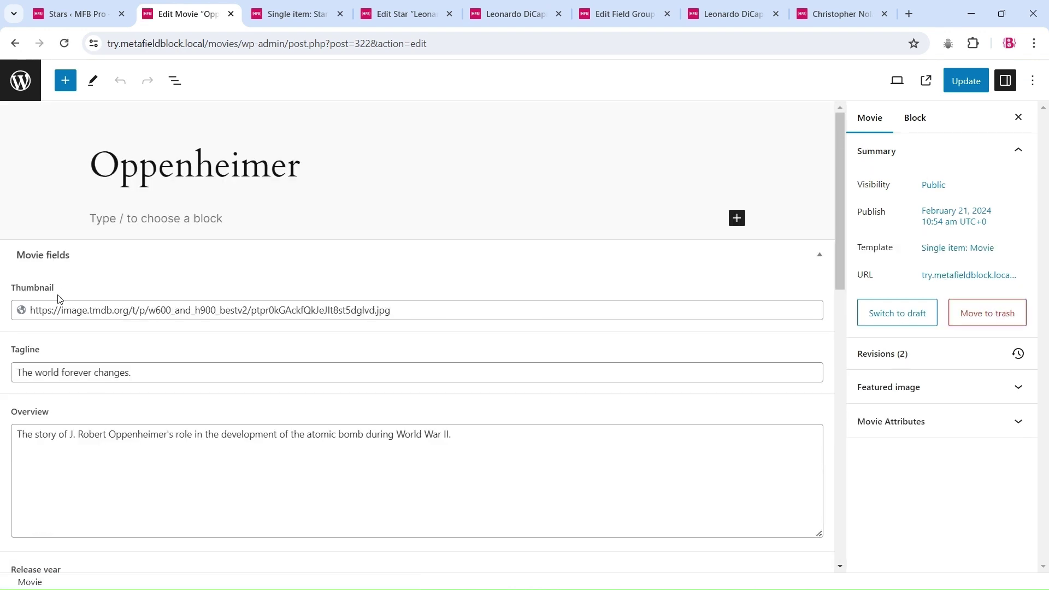
pyautogui.scroll(-6, 115, 311)
pyautogui.scroll(3, 82, 267)
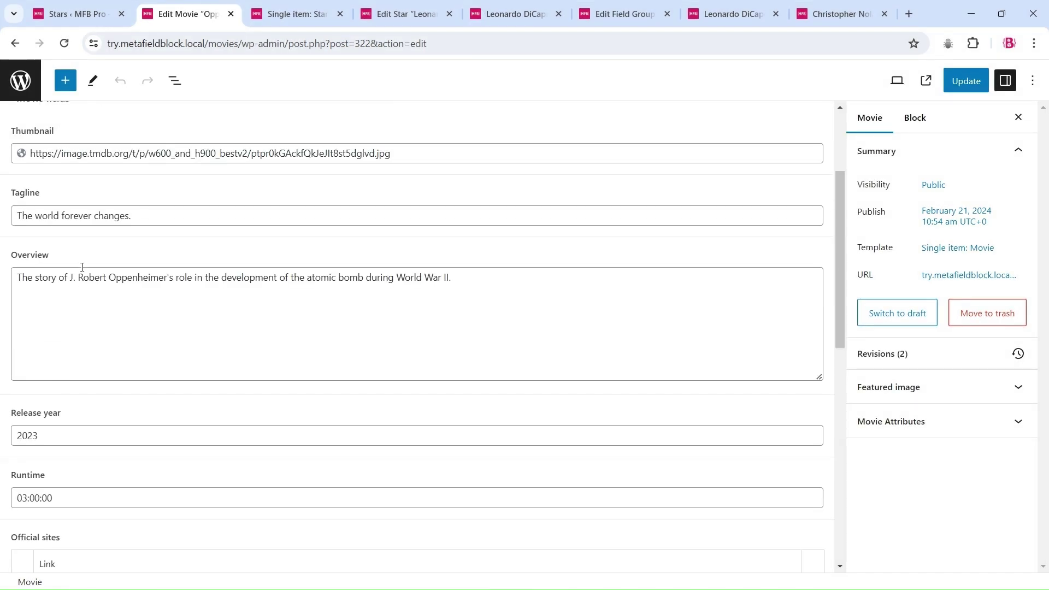
pyautogui.scroll(3, 82, 267)
pyautogui.click(292, 13)
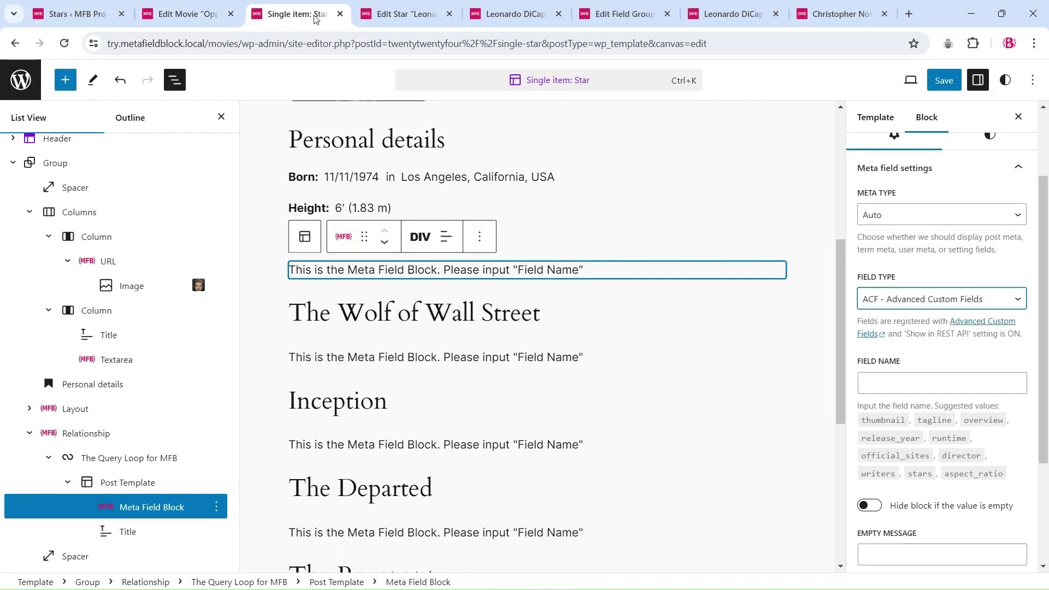
# - Set the loop's Meta Field Block field name to thumbnail, displayed as an Image
pyautogui.doubleClick(893, 420)
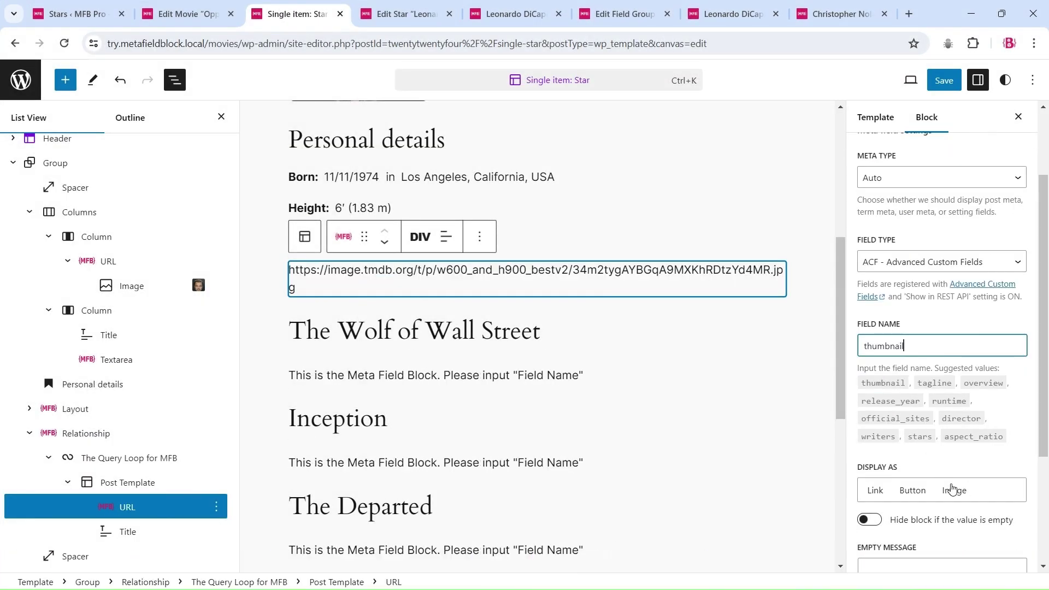
pyautogui.click(952, 489)
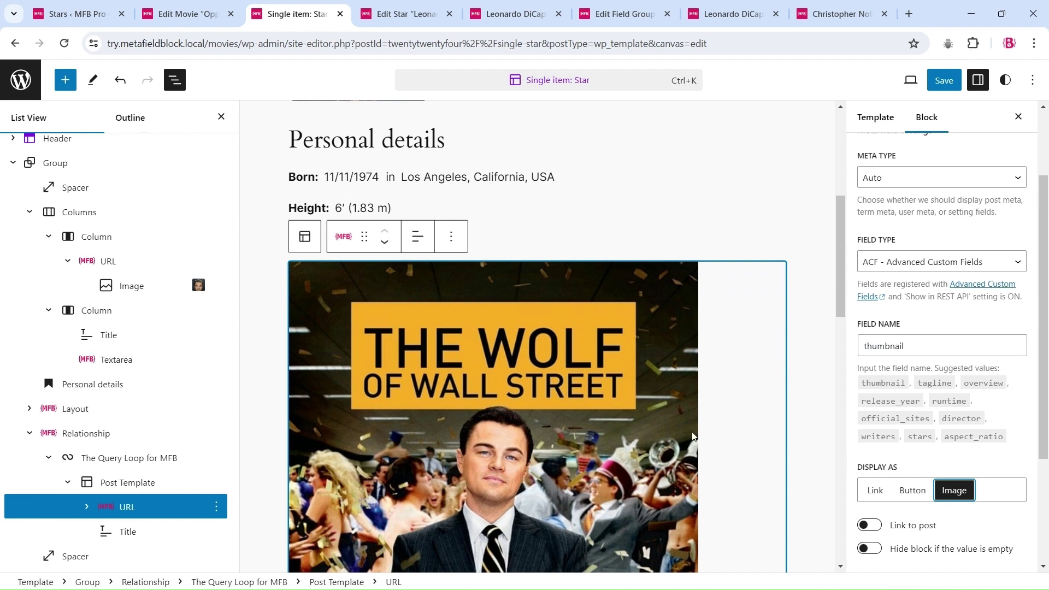
pyautogui.scroll(-10, 692, 435)
pyautogui.scroll(5, 692, 436)
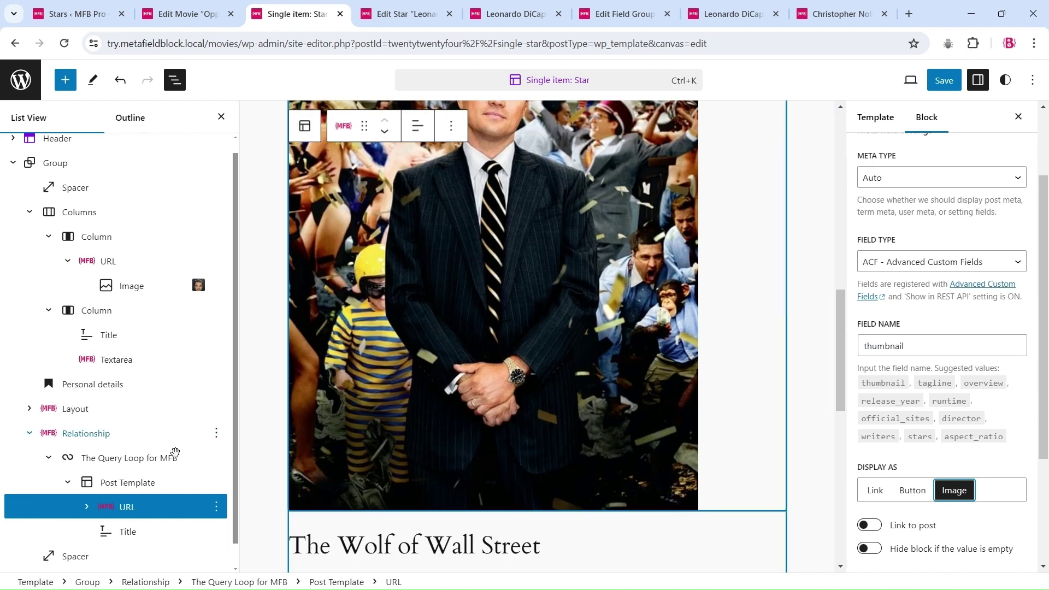
pyautogui.click(121, 459)
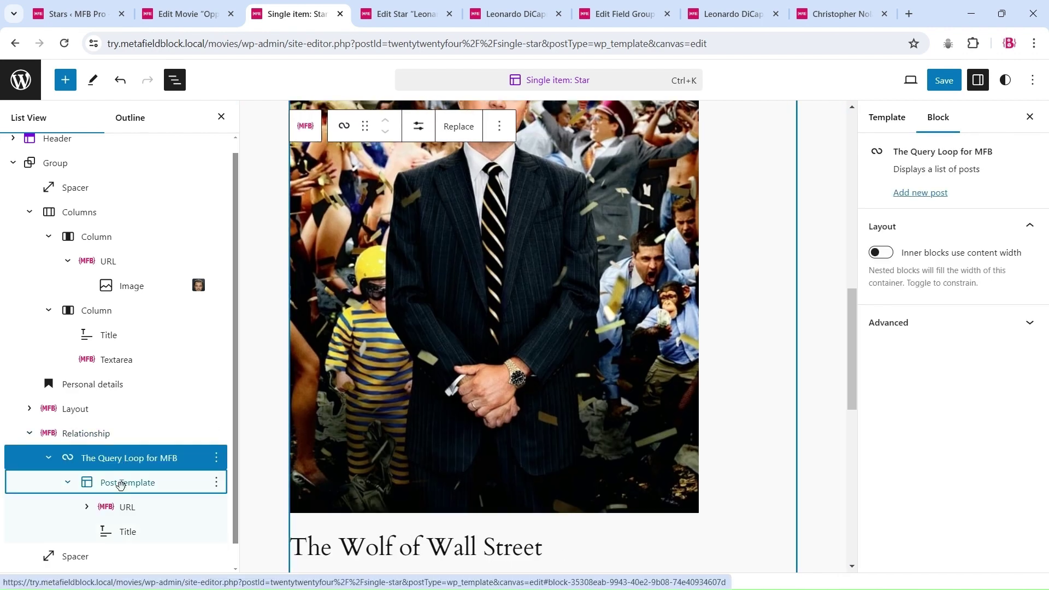
# - Arrange the post template as a 4-column grid
pyautogui.click(120, 483)
pyautogui.click(443, 127)
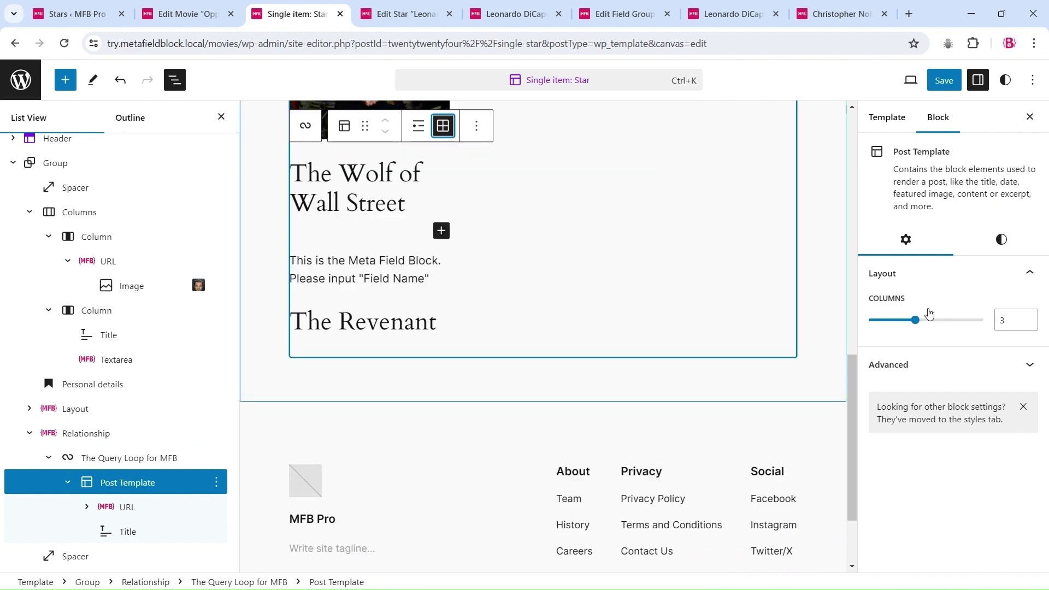
pyautogui.click(1032, 317)
# - Make the movie titles links, medium (M) size and Bold
pyautogui.click(339, 342)
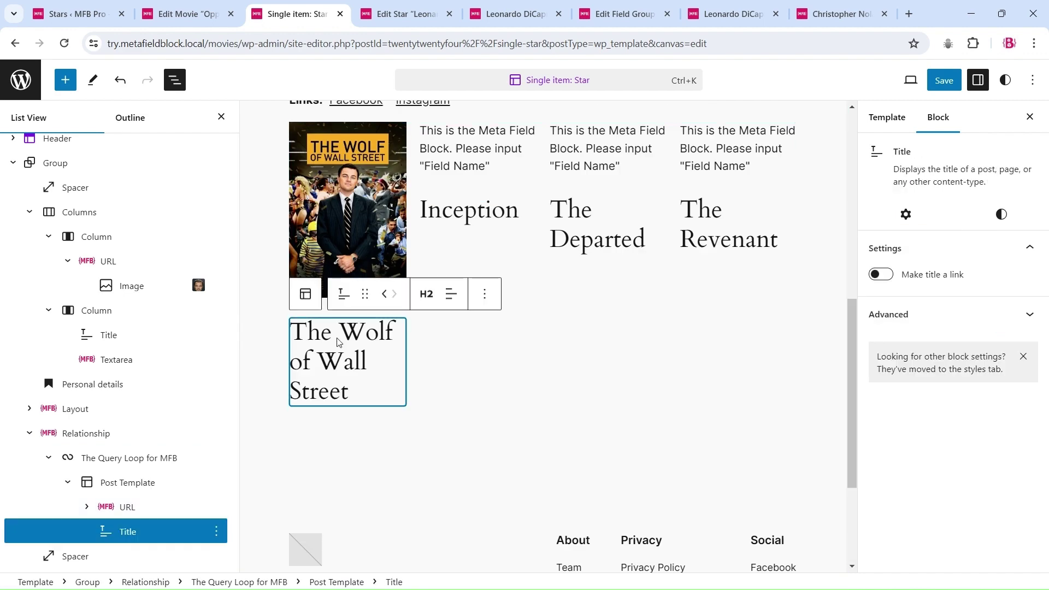
pyautogui.click(929, 275)
pyautogui.click(1002, 215)
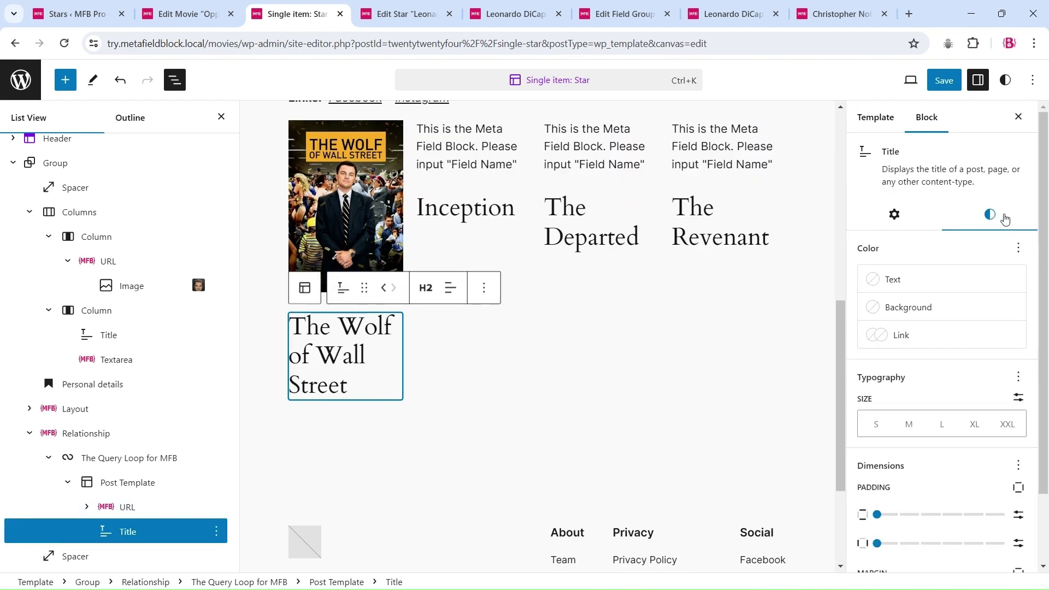
pyautogui.click(945, 424)
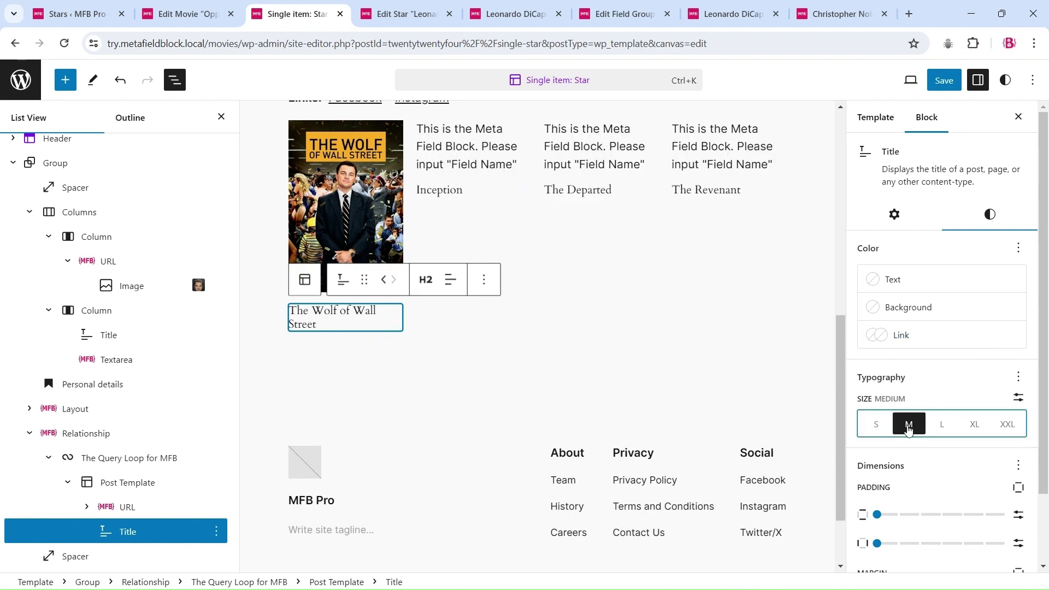
pyautogui.click(1018, 377)
pyautogui.click(716, 235)
pyautogui.click(897, 479)
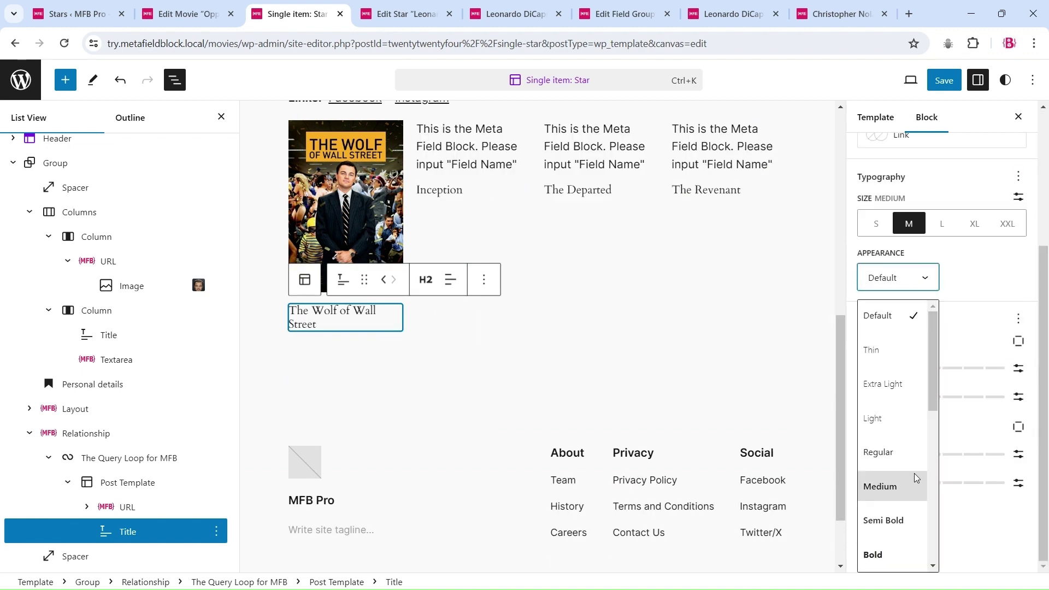
pyautogui.click(880, 554)
# - Enable Link to post on the thumbnail poster so each links to its movie
pyautogui.click(365, 215)
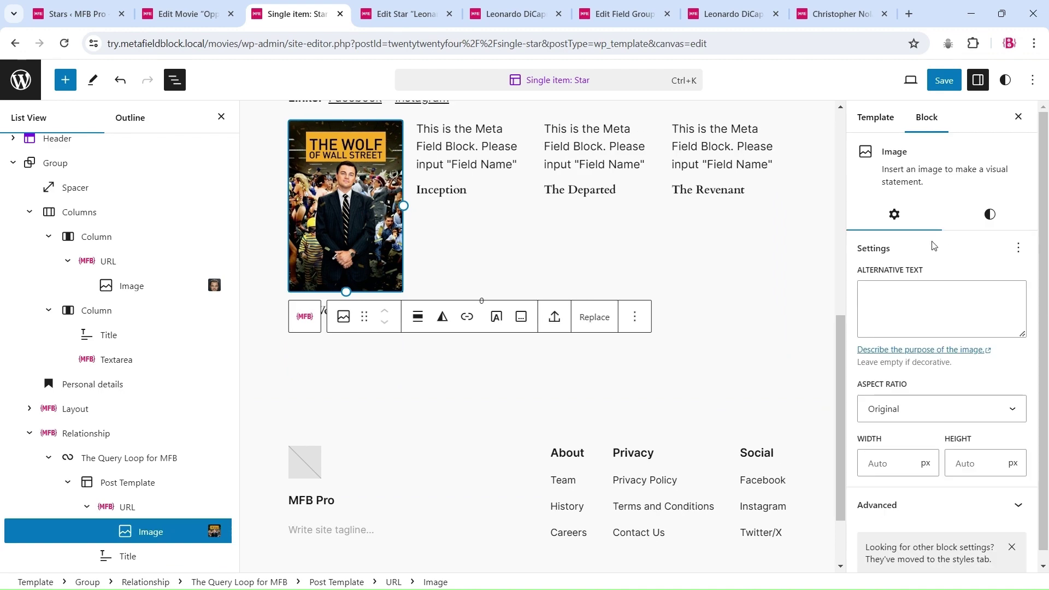
pyautogui.click(142, 507)
pyautogui.scroll(-3, 988, 434)
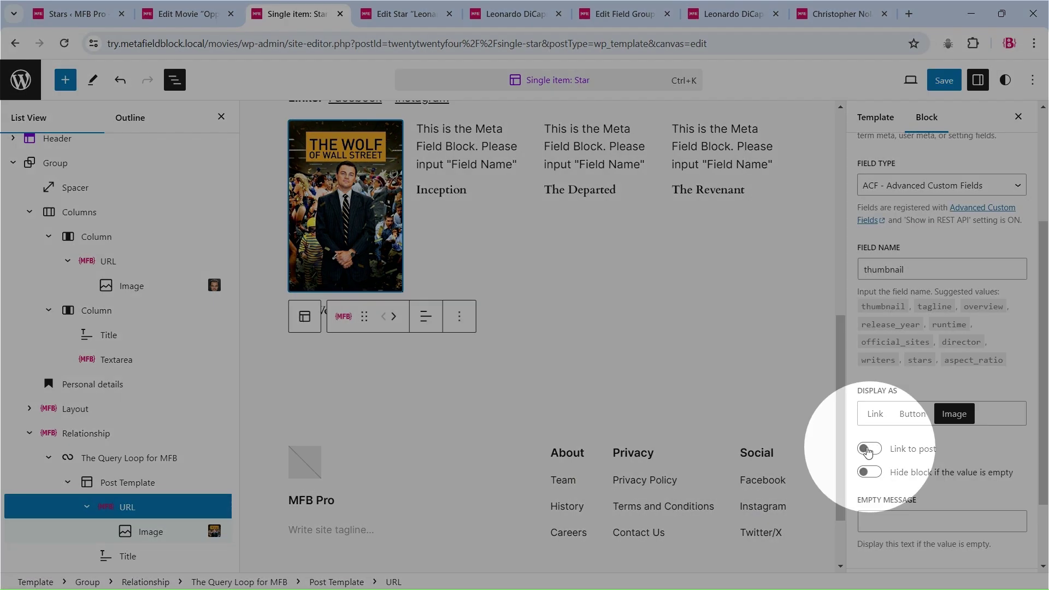
pyautogui.click(868, 449)
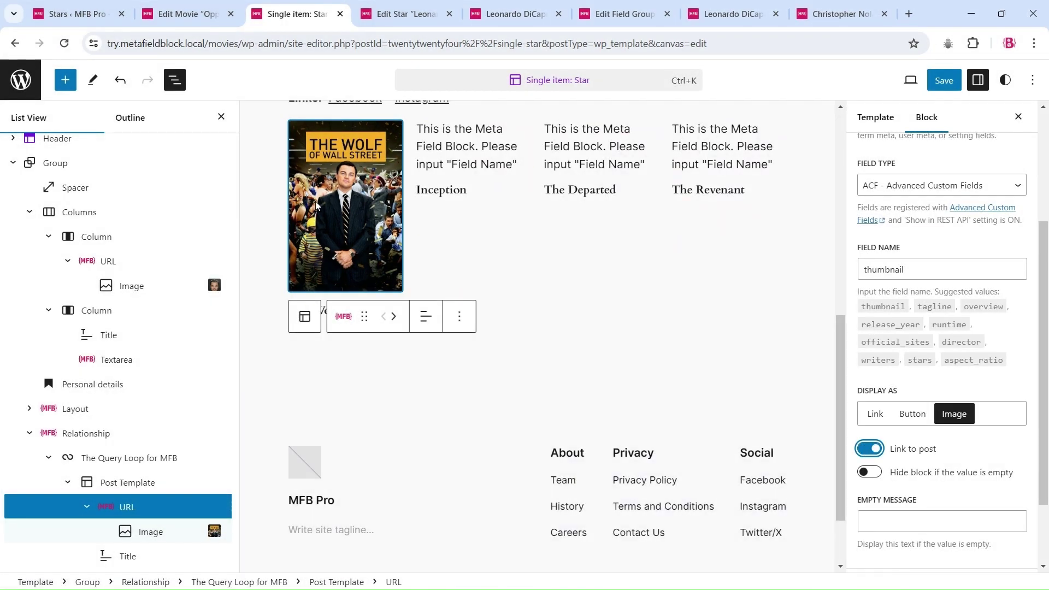
pyautogui.scroll(2, 339, 394)
pyautogui.click(333, 401)
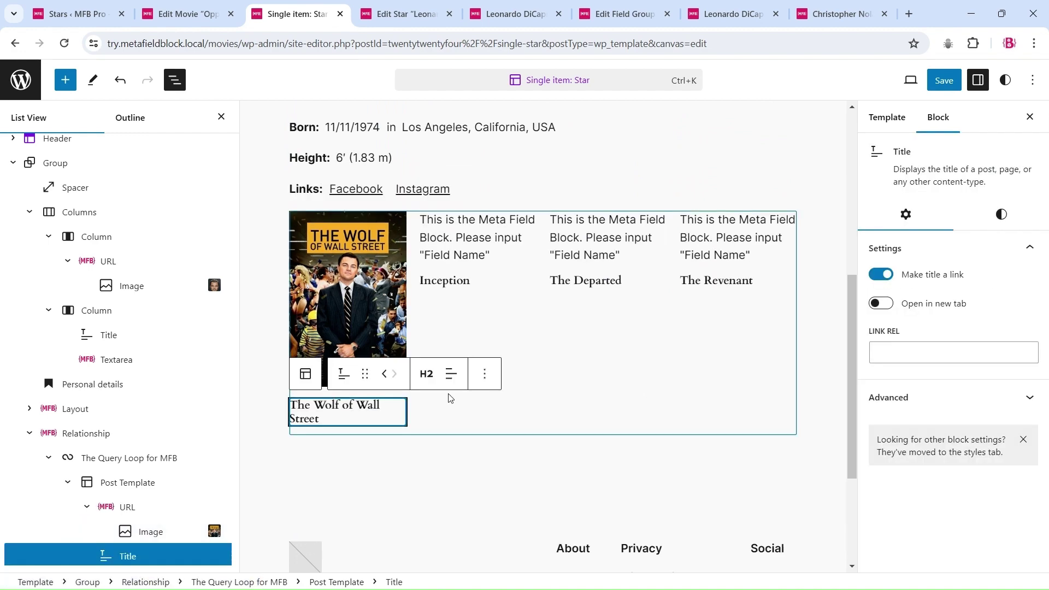
# - Add an ACF Meta Field Block for release_year after the movie title
pyautogui.click(483, 372)
pyautogui.click(520, 158)
pyautogui.write('/')
pyautogui.scroll(-3, 520, 158)
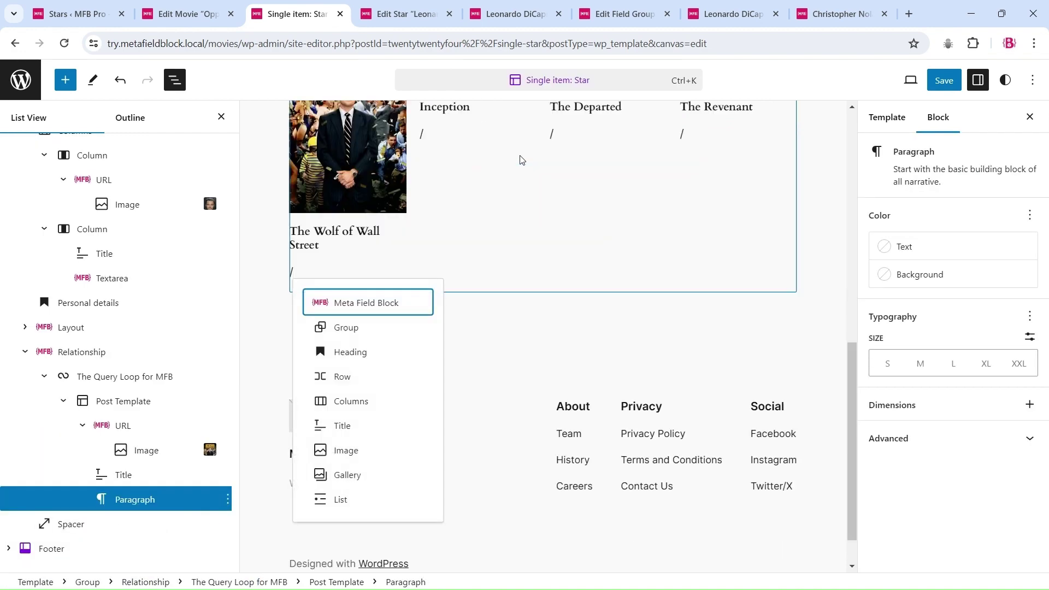
pyautogui.click(366, 303)
pyautogui.scroll(-1, 939, 328)
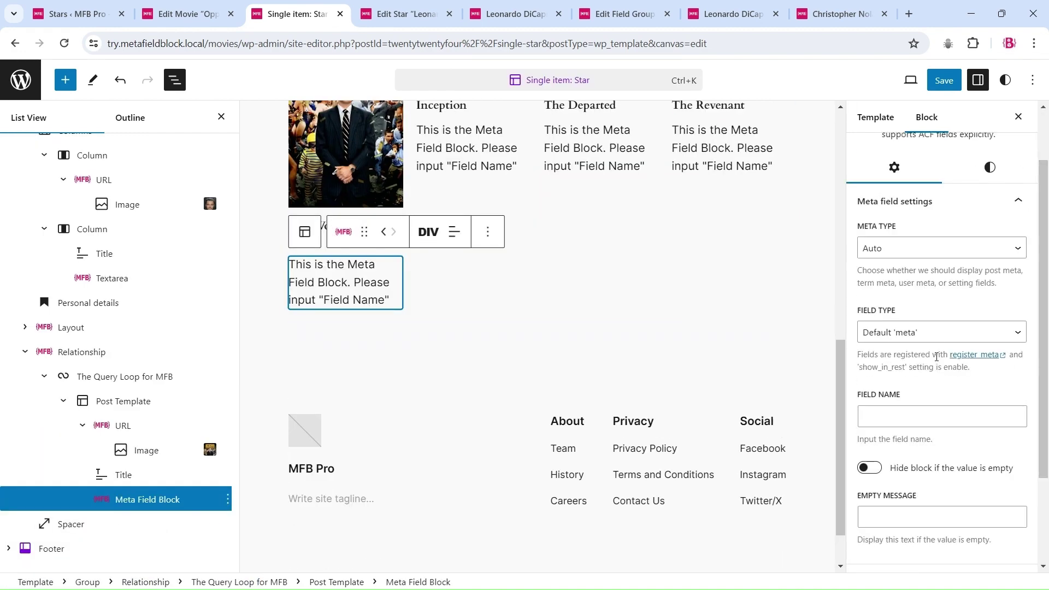
pyautogui.click(940, 331)
pyautogui.click(921, 360)
pyautogui.scroll(-2, 951, 371)
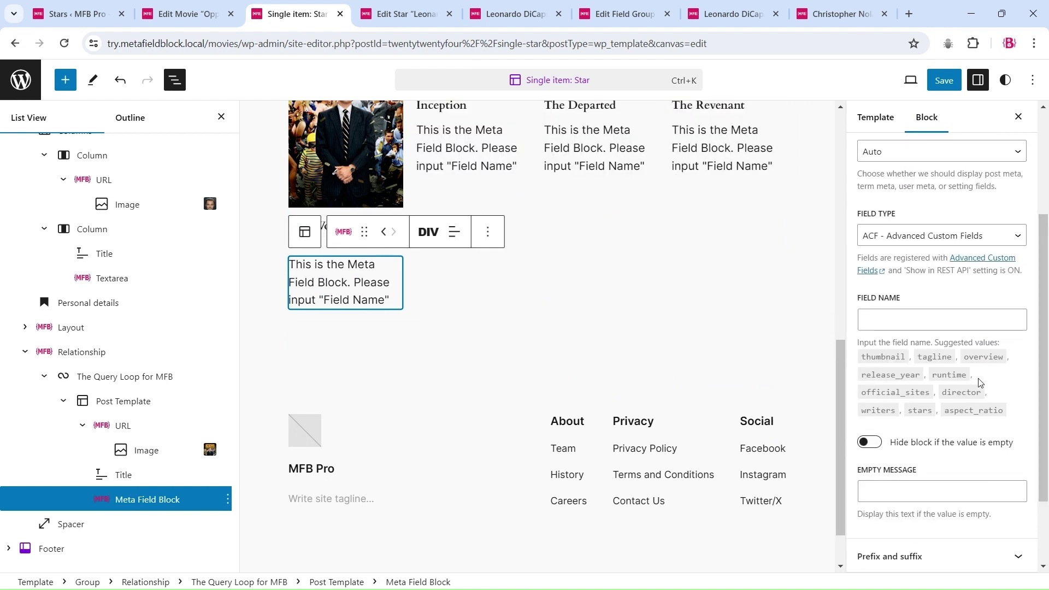
pyautogui.click(884, 324)
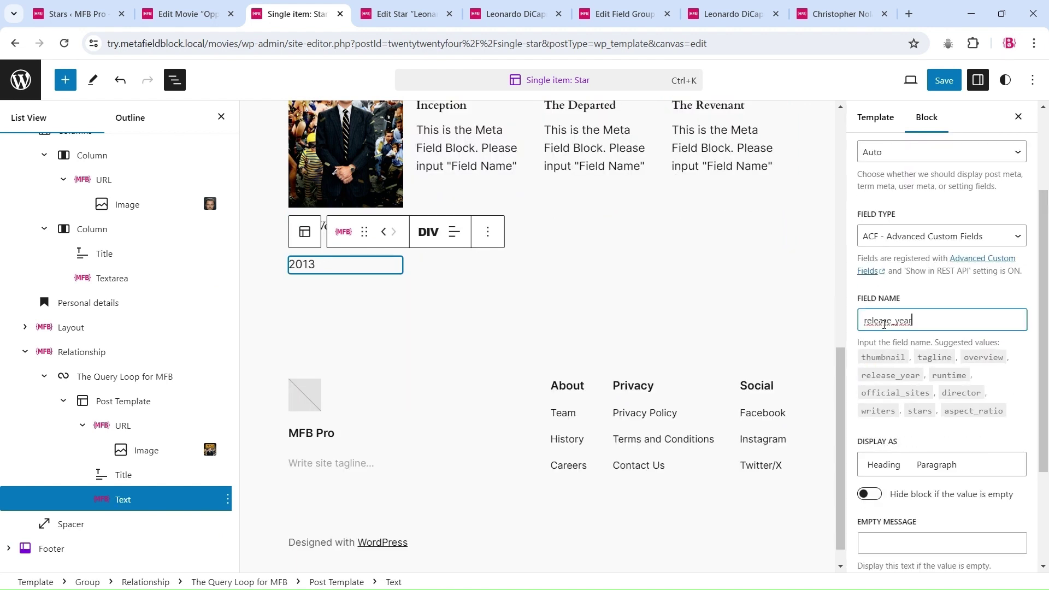
pyautogui.scroll(-3, 983, 437)
# - Wrap the year with prefix ( and suffix ), using the Inline block display layout
pyautogui.click(1011, 464)
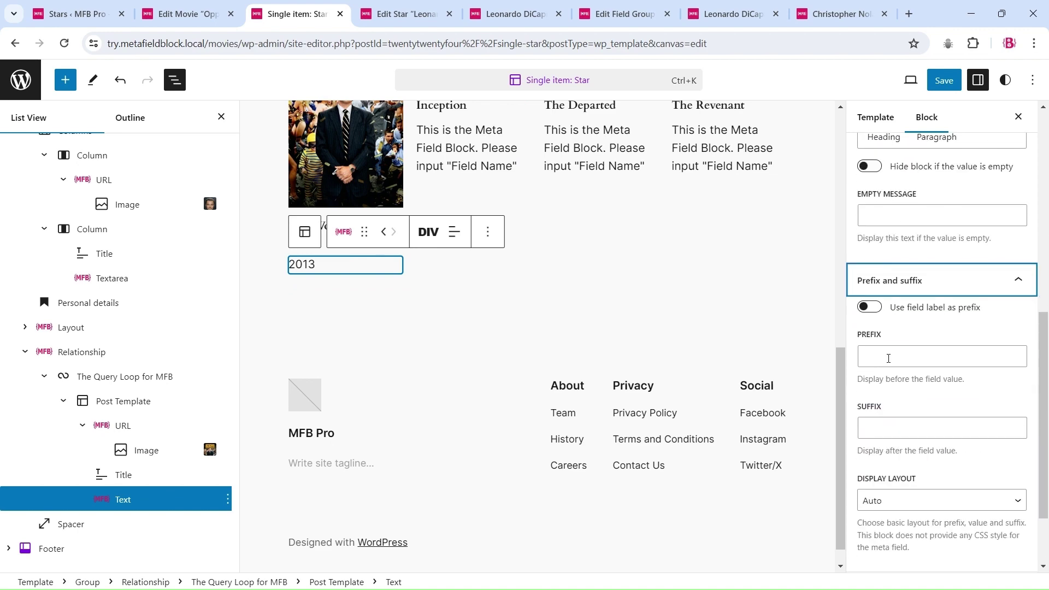
pyautogui.click(888, 358)
pyautogui.write('(')
pyautogui.press('Tab')
pyautogui.write(')')
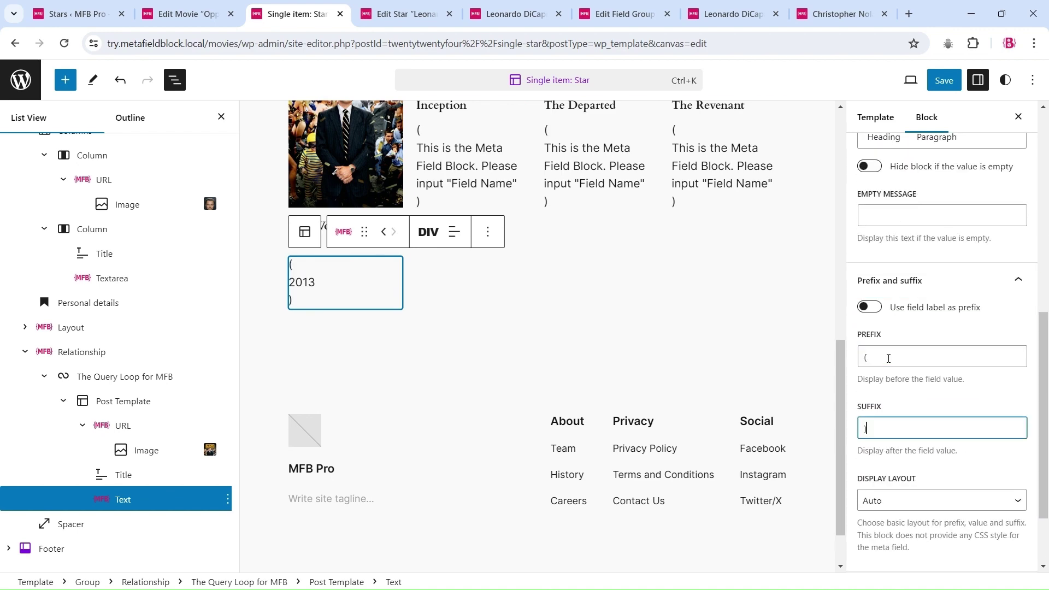
pyautogui.click(911, 499)
pyautogui.click(918, 525)
pyautogui.scroll(6, 983, 327)
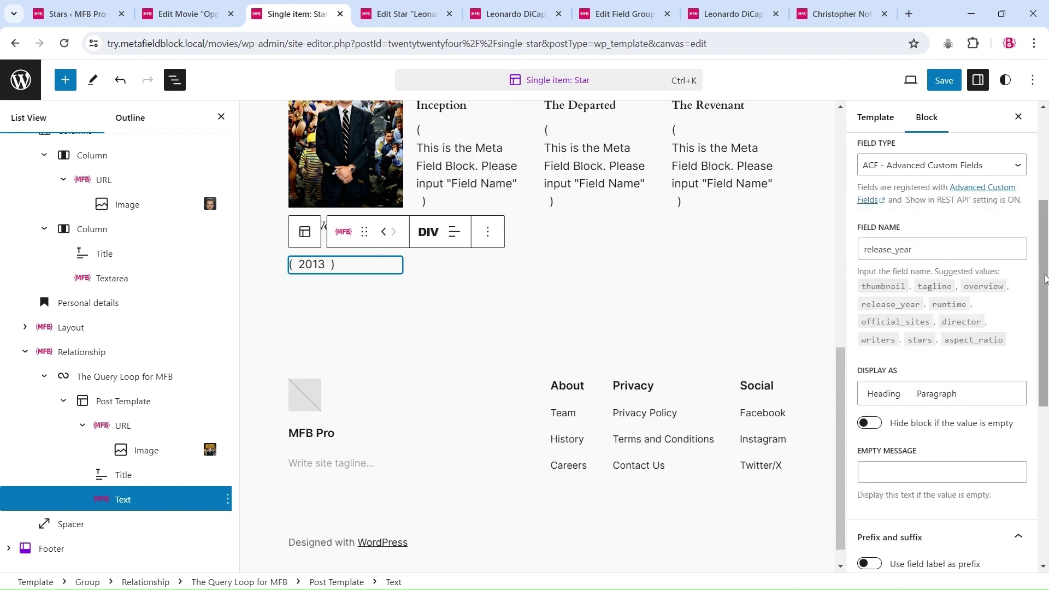
# - Enable Prefix and Suffix style controls and tighten their margin to 2px
pyautogui.click(999, 203)
pyautogui.scroll(-5, 956, 328)
pyautogui.click(1018, 472)
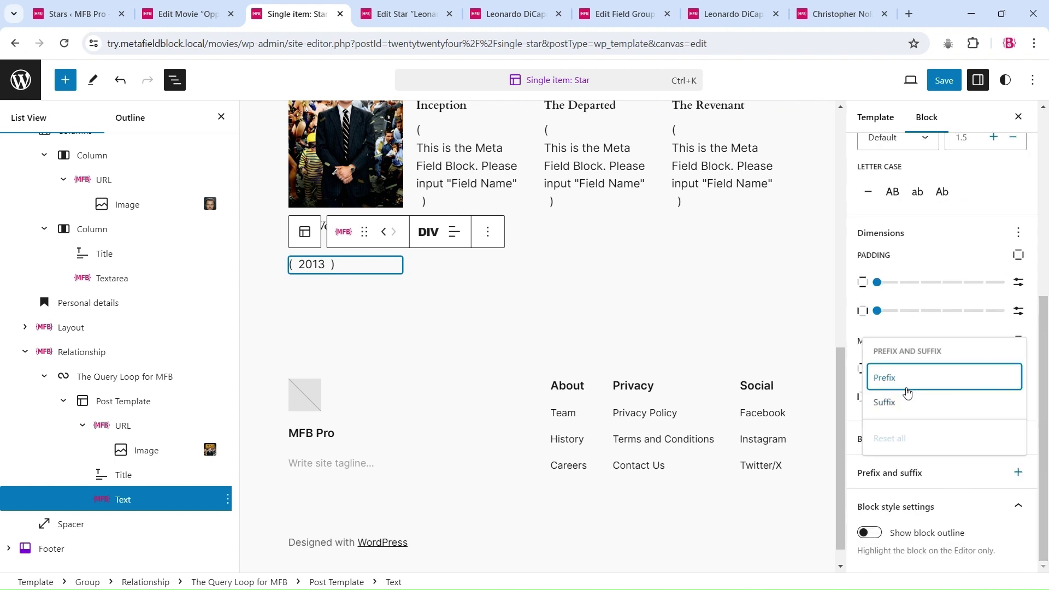
pyautogui.click(909, 389)
pyautogui.click(885, 402)
pyautogui.scroll(-4, 929, 382)
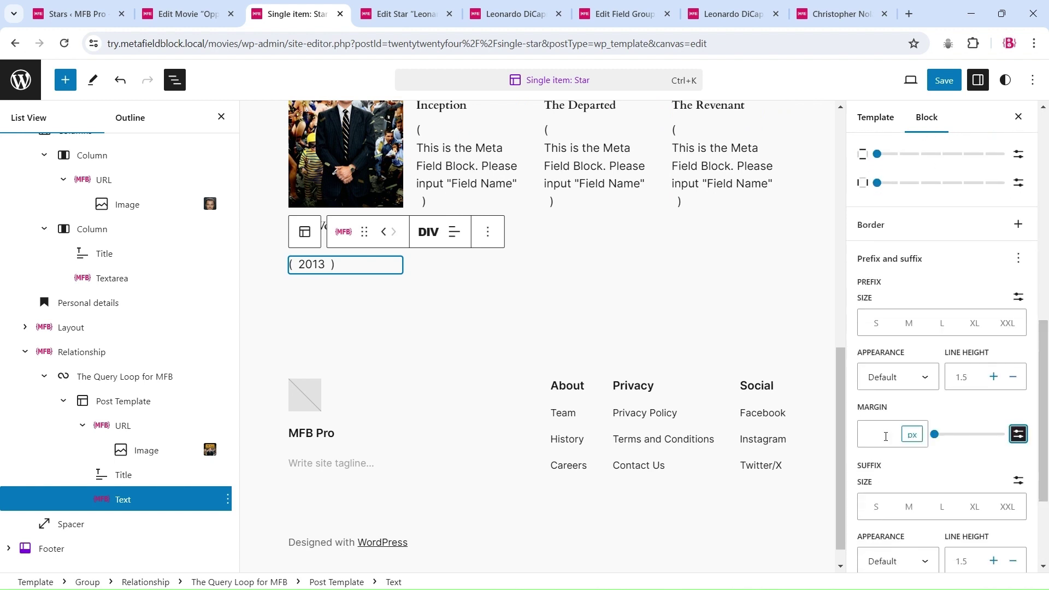
pyautogui.scroll(-3, 1039, 513)
pyautogui.click(877, 466)
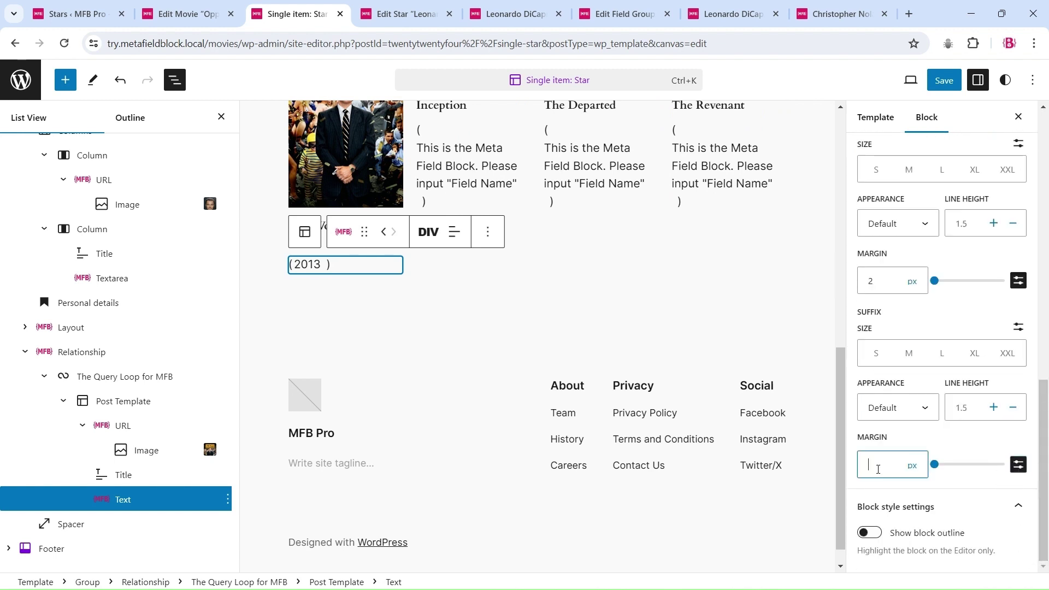
pyautogui.click(123, 473)
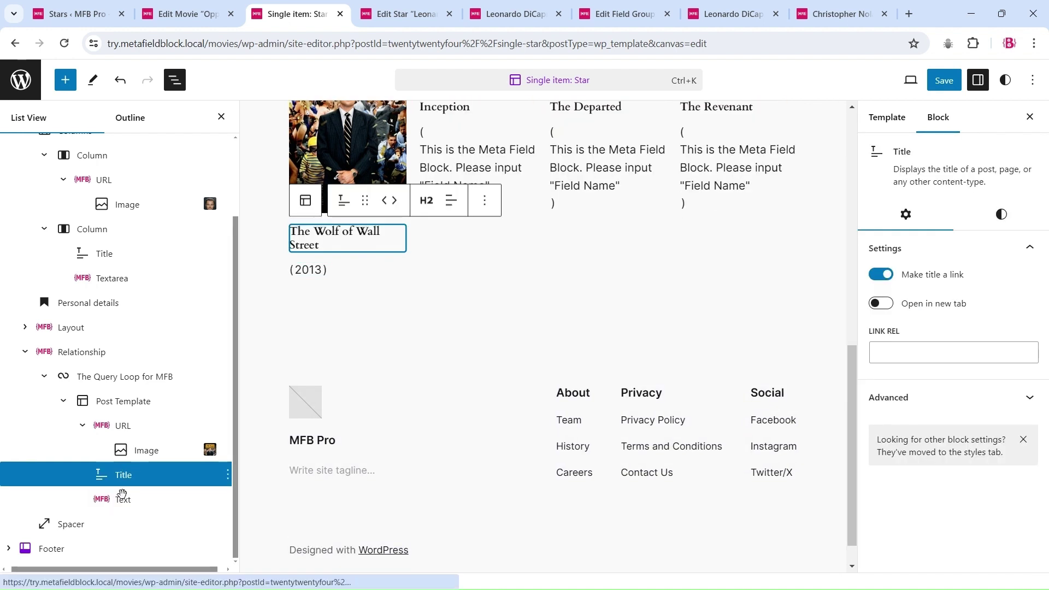
# - Group the title and year into a wrapping Row with 10px block spacing
pyautogui.keyDown('shift'); pyautogui.click(123, 497); pyautogui.keyUp('shift')
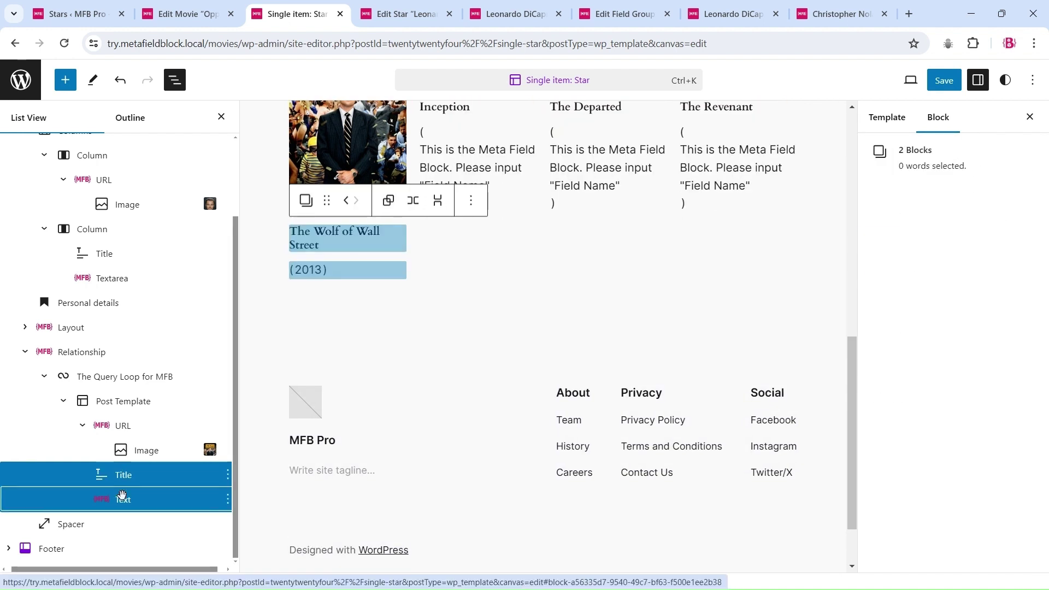
pyautogui.click(413, 201)
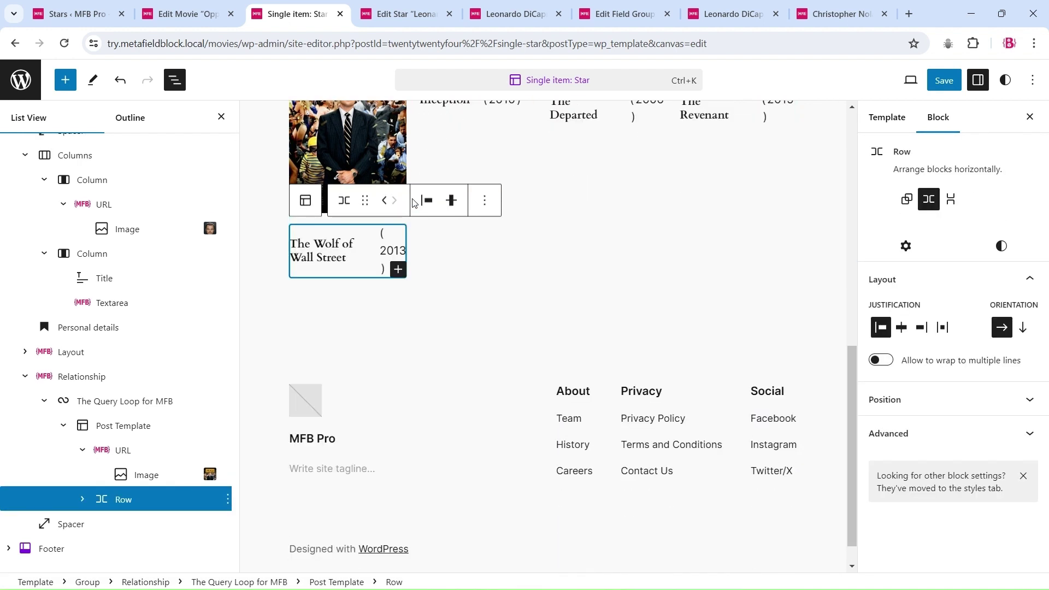
pyautogui.click(880, 361)
pyautogui.click(1001, 245)
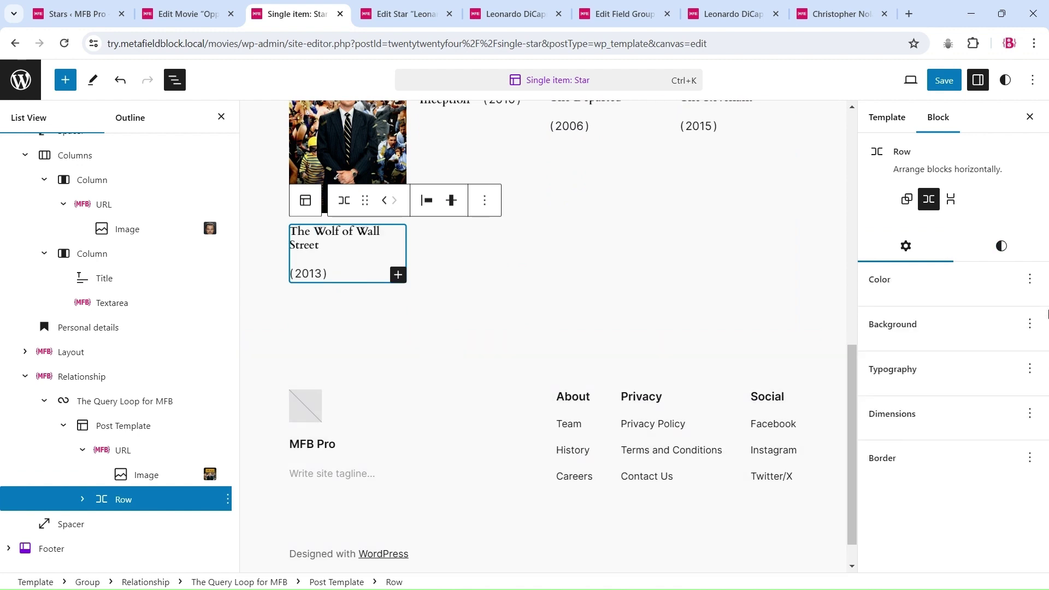
pyautogui.scroll(-5, 1048, 372)
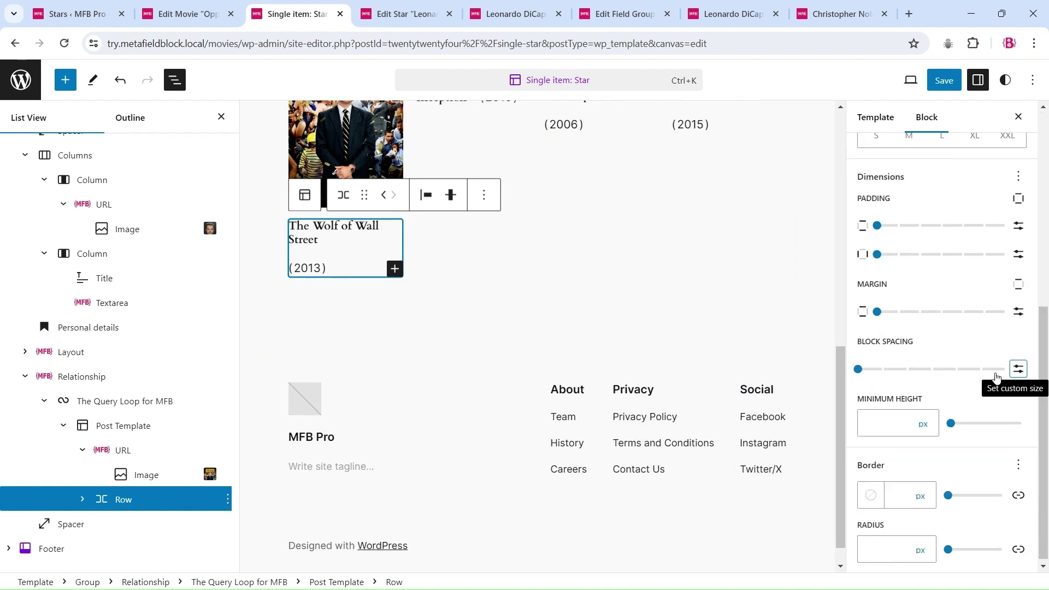
pyautogui.click(1015, 370)
pyautogui.click(879, 369)
pyautogui.write('10')
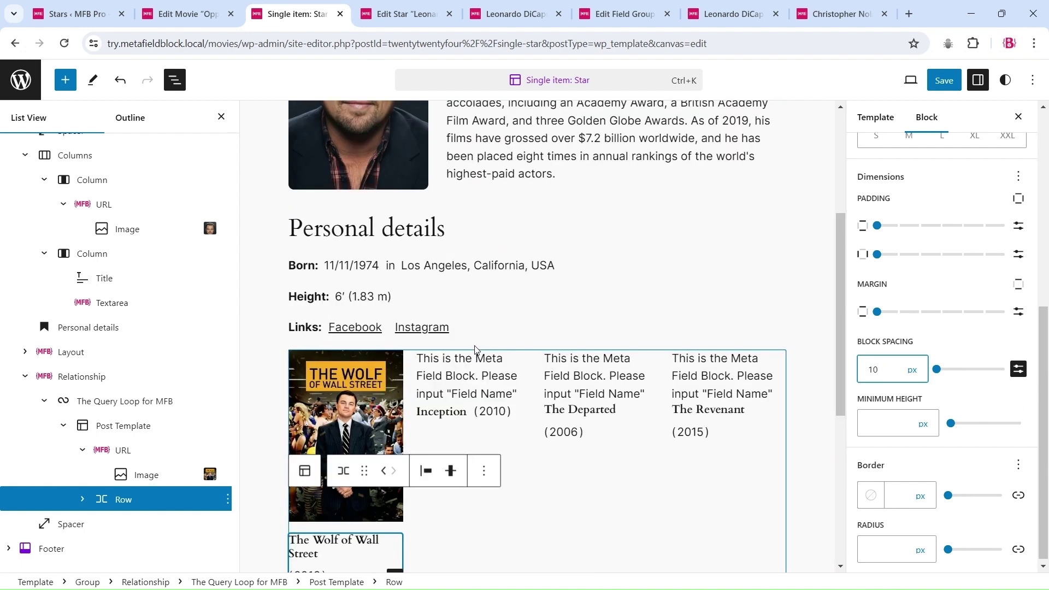
# - Save the Single item: Star template
pyautogui.click(119, 425)
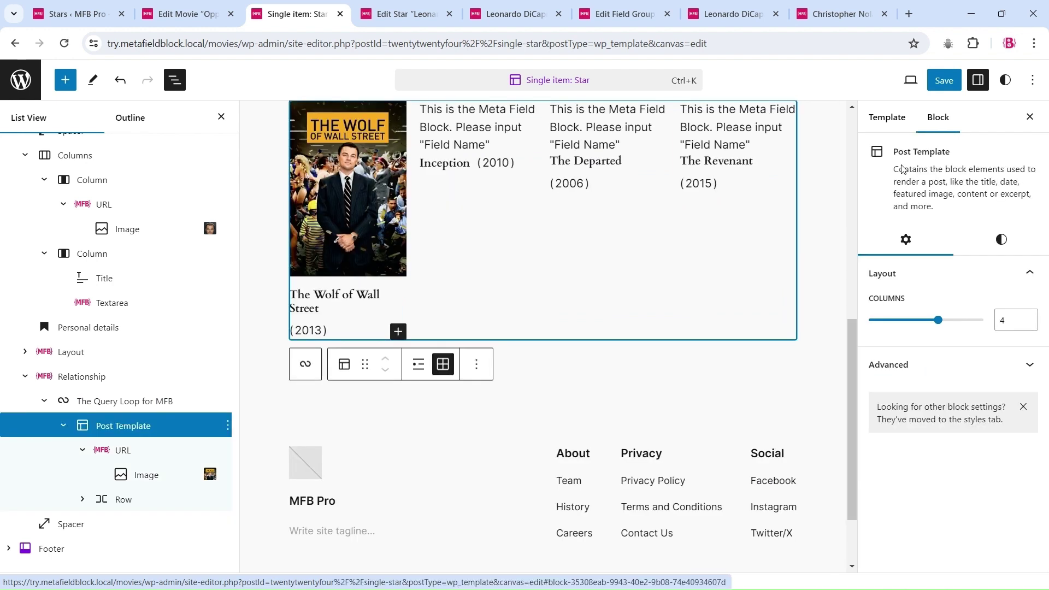
pyautogui.click(942, 80)
pyautogui.click(935, 83)
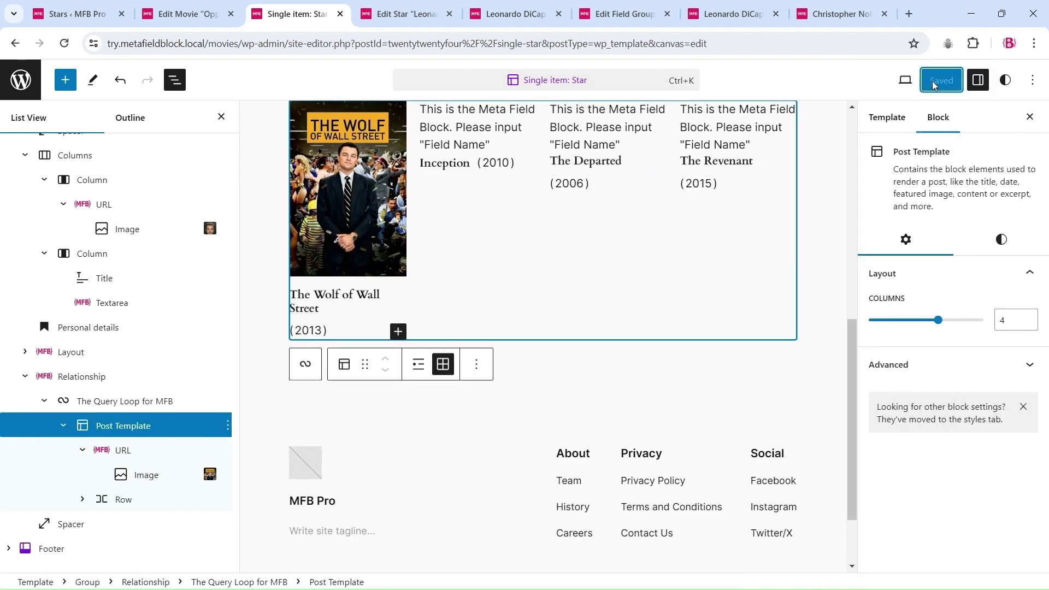
pyautogui.click(500, 13)
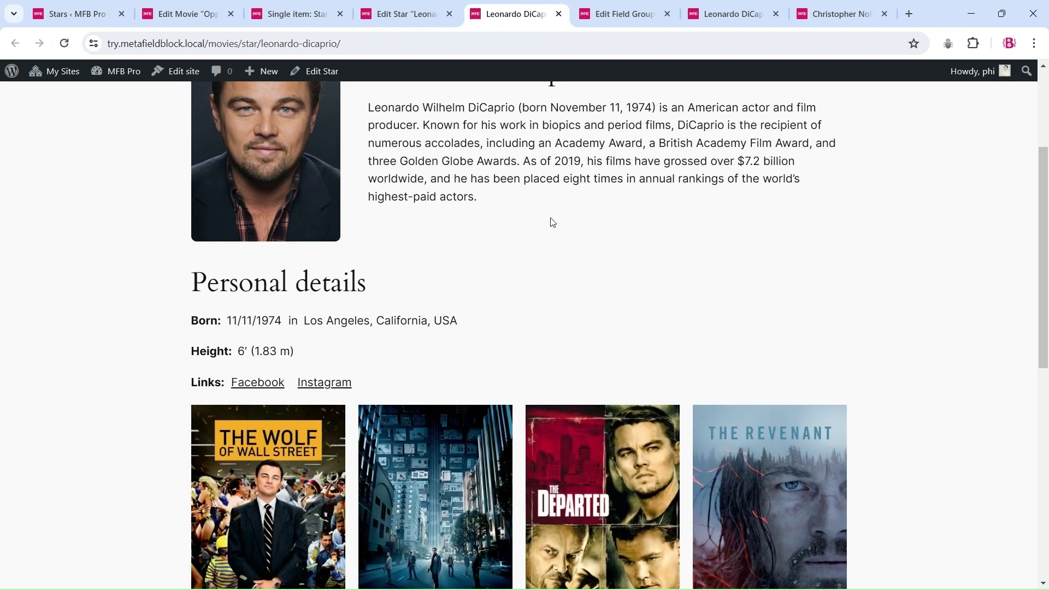
pyautogui.scroll(-8, 601, 246)
pyautogui.scroll(3, 281, 344)
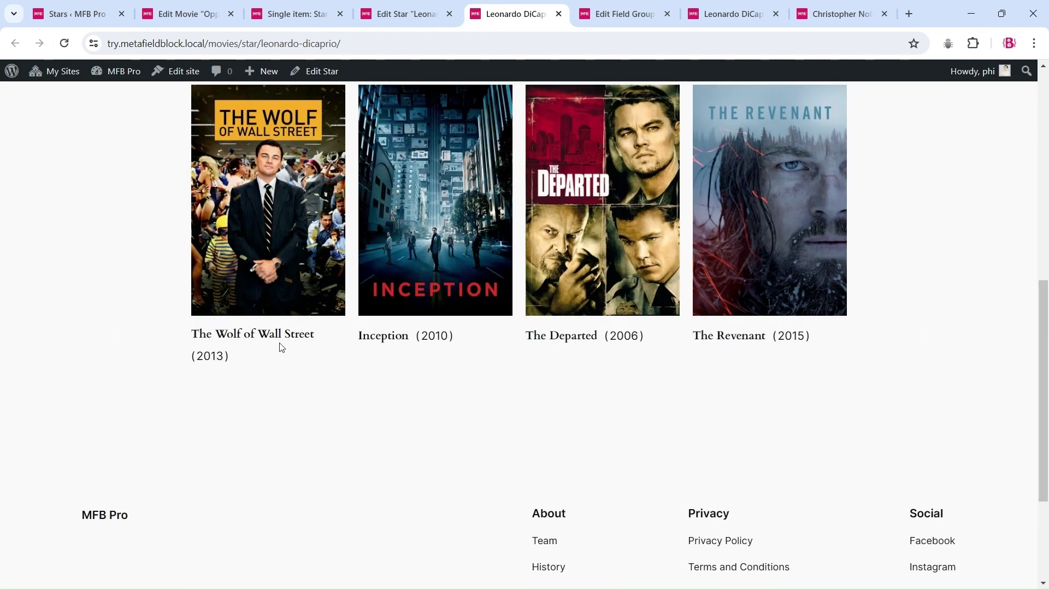
pyautogui.scroll(5, 695, 247)
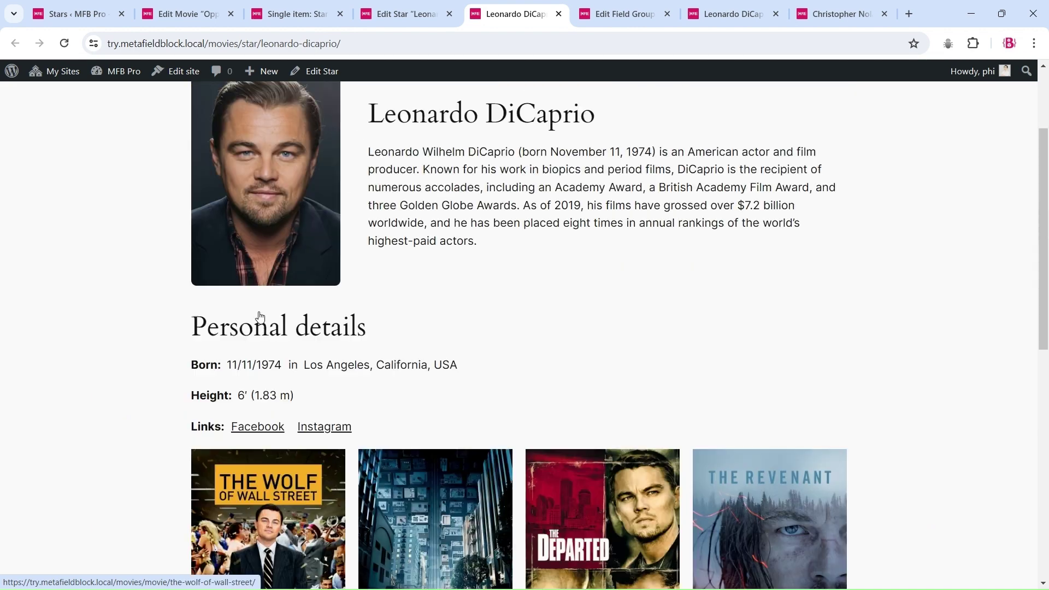
pyautogui.click(283, 14)
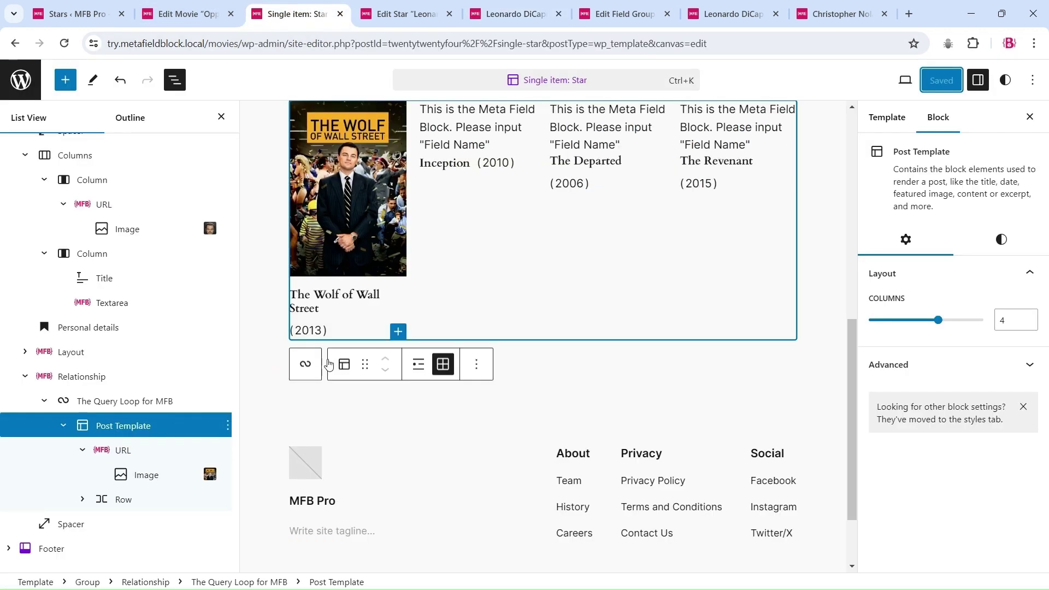
# - Insert a 'Known for' heading before the query loop
pyautogui.click(122, 402)
pyautogui.click(500, 365)
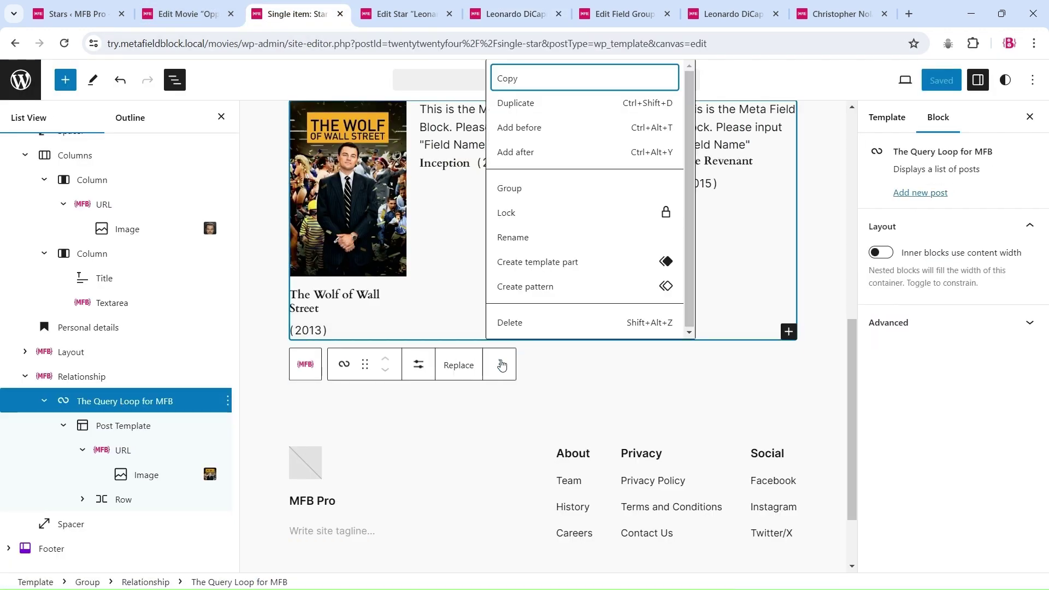
pyautogui.click(532, 131)
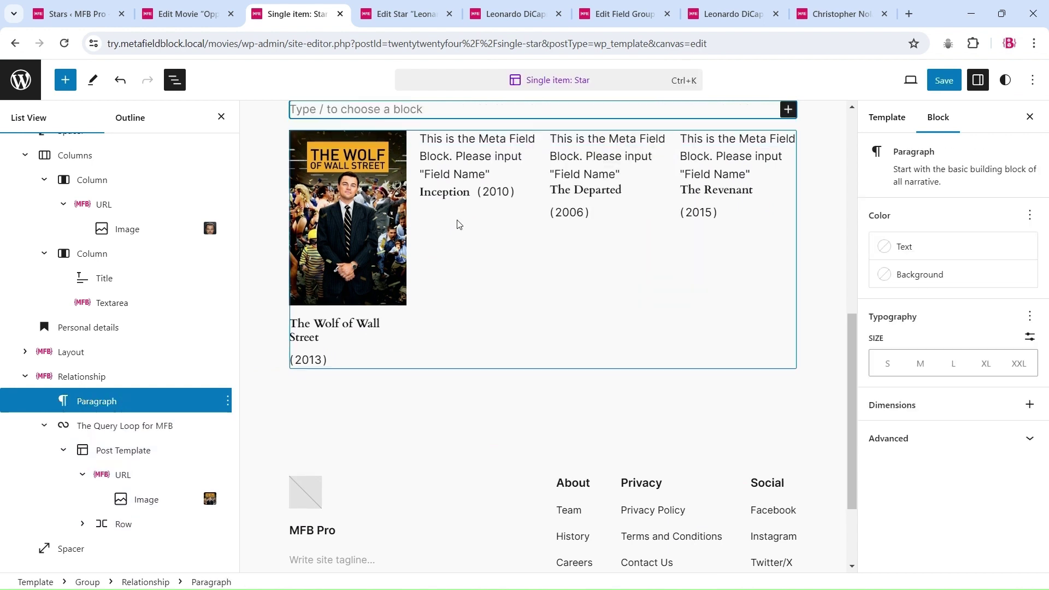
pyautogui.scroll(6, 390, 467)
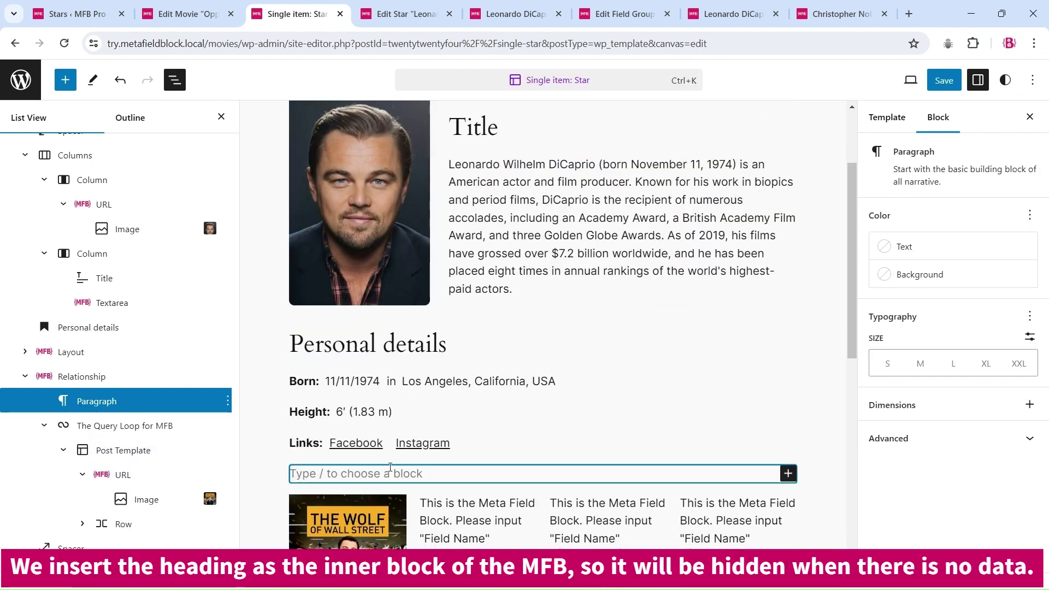
pyautogui.write('/h')
pyautogui.press('Return')
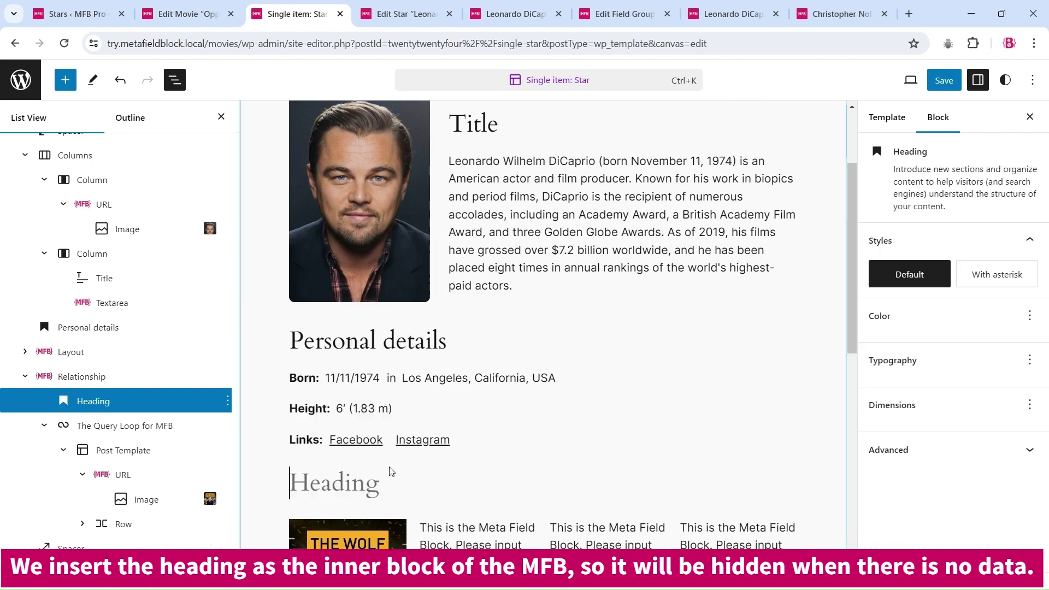
pyautogui.write('Known for')
pyautogui.scroll(-6, 655, 423)
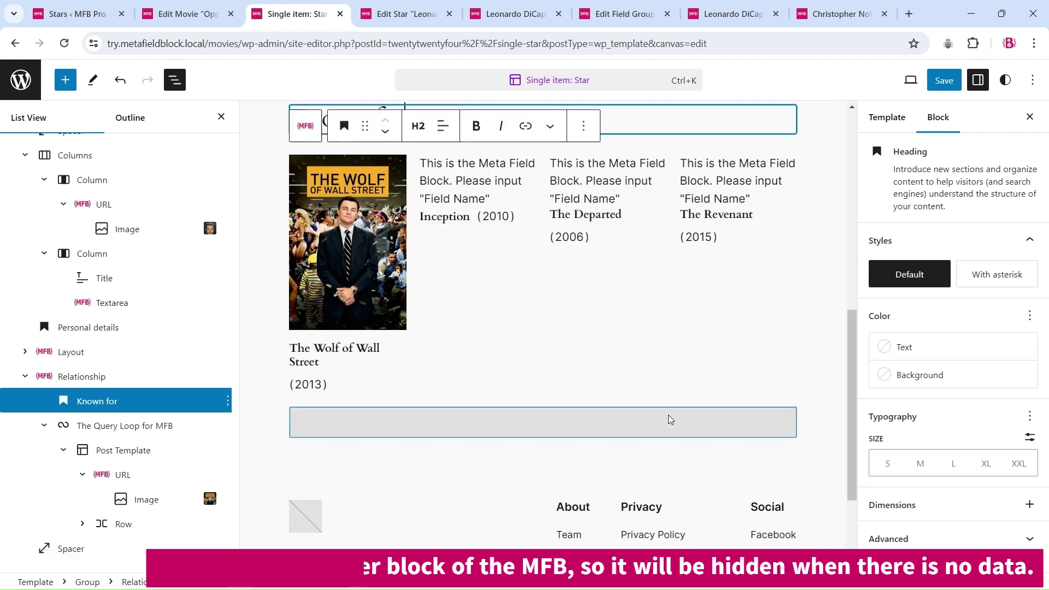
pyautogui.scroll(3, 666, 421)
# - Save the template and verify the Known for heading on the star's front-end page
pyautogui.click(934, 82)
pyautogui.click(930, 82)
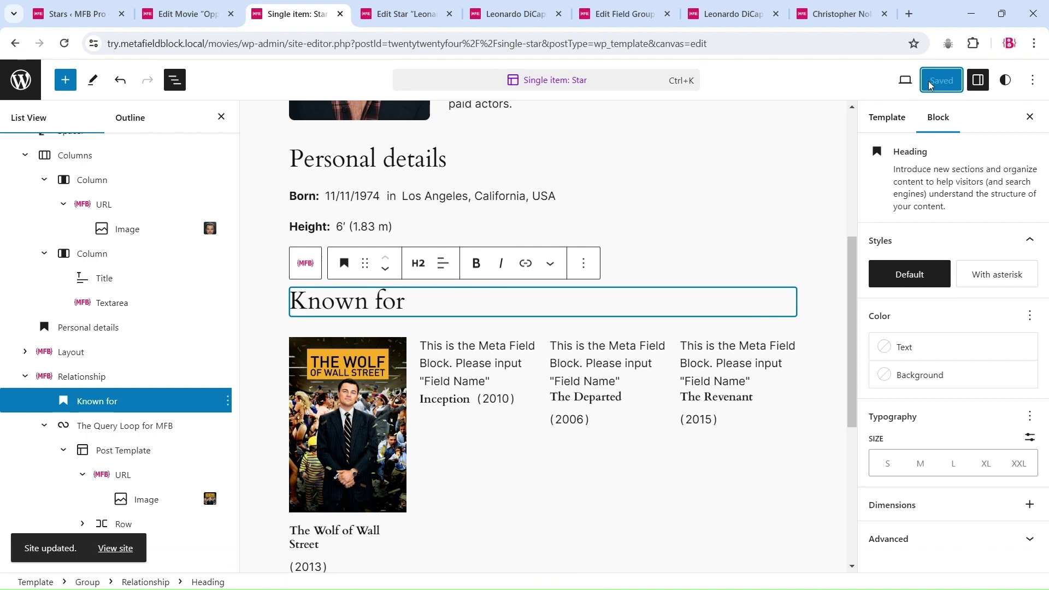
pyautogui.click(514, 13)
pyautogui.click(64, 44)
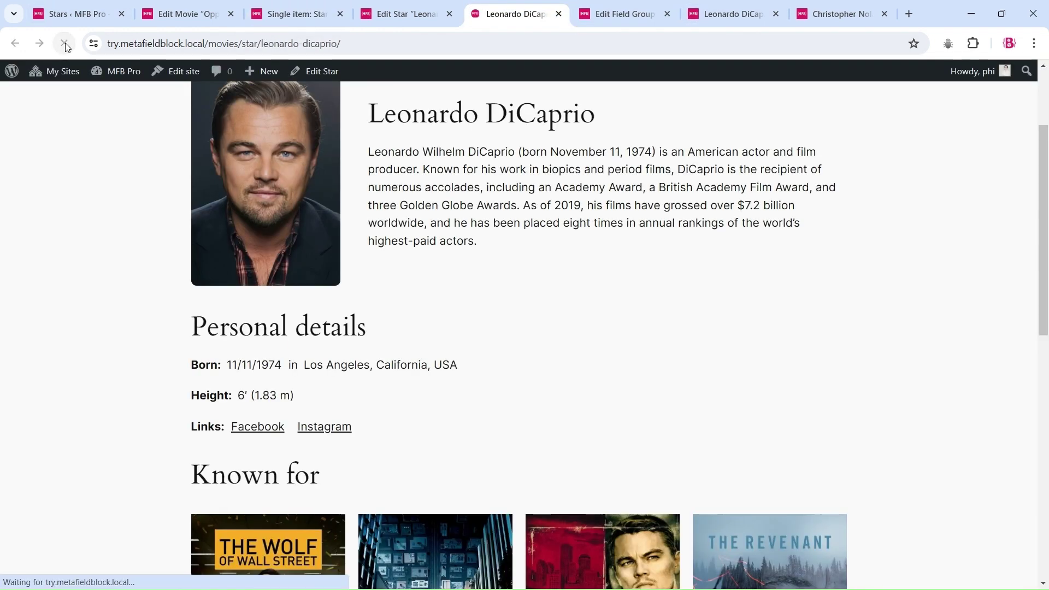
pyautogui.scroll(-3, 520, 336)
pyautogui.moveTo(317, 290); pyautogui.dragTo(193, 287)
pyautogui.click(439, 288)
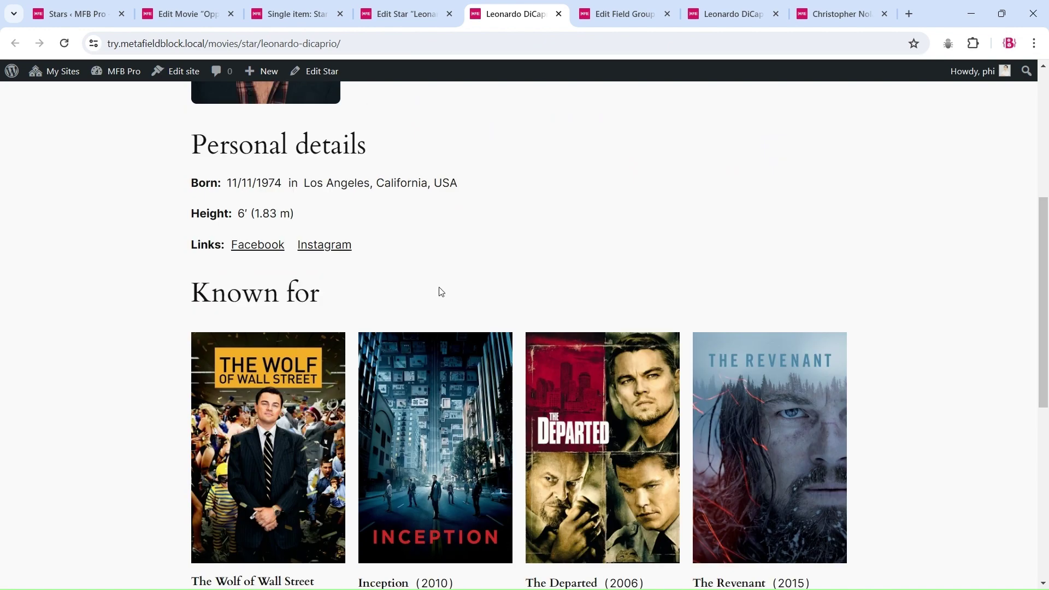
pyautogui.scroll(-7, 892, 397)
pyautogui.scroll(7, 897, 401)
pyautogui.scroll(2, 897, 401)
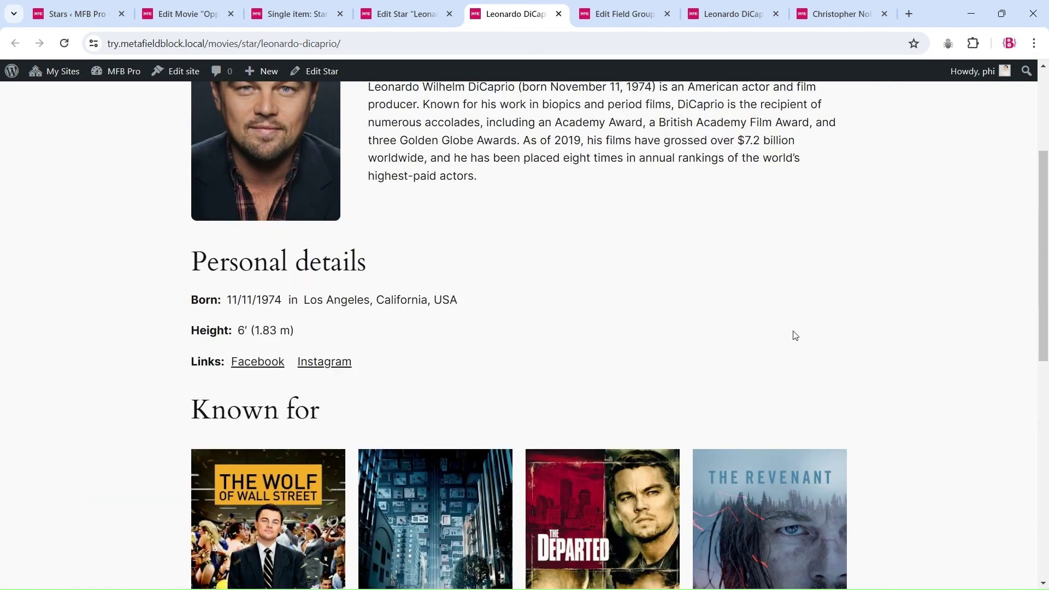
pyautogui.click(49, 5)
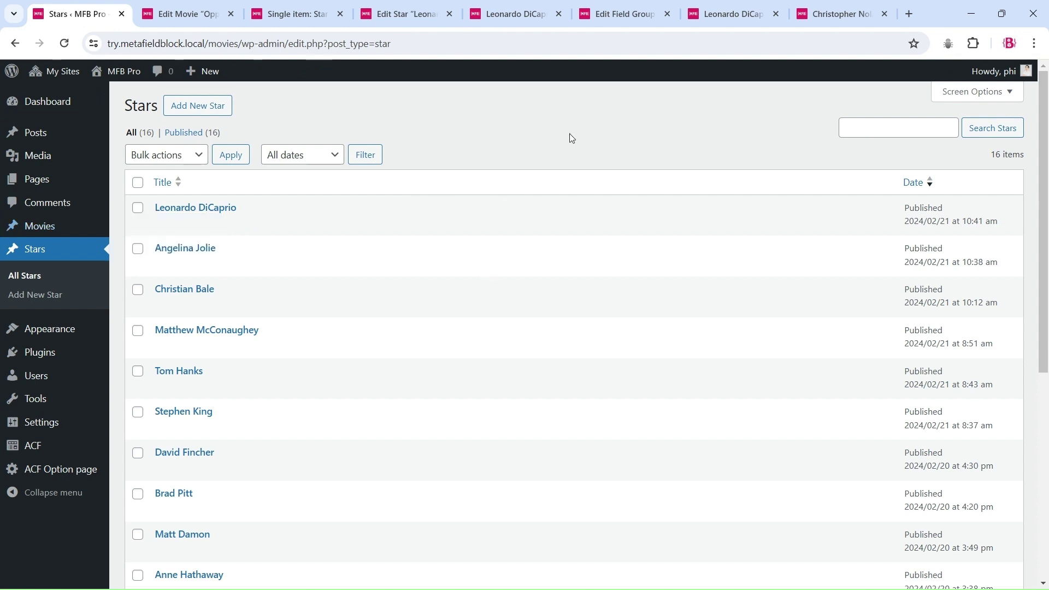
# - Open Christopher Nolan's star entry for editing in a new tab
pyautogui.scroll(-5, 506, 299)
pyautogui.rightClick(221, 336)
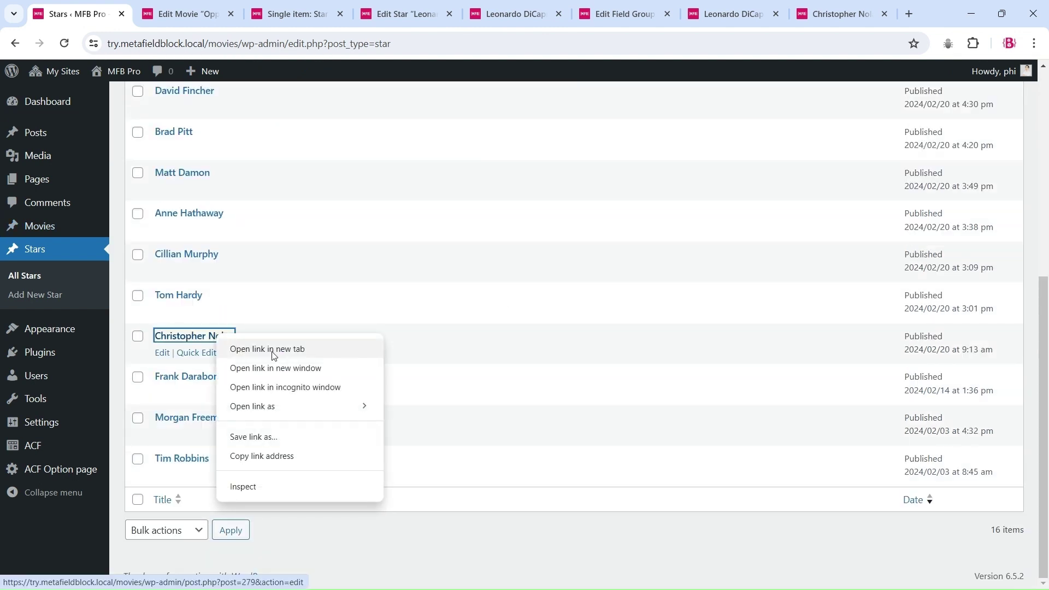
pyautogui.click(270, 349)
pyautogui.click(161, 12)
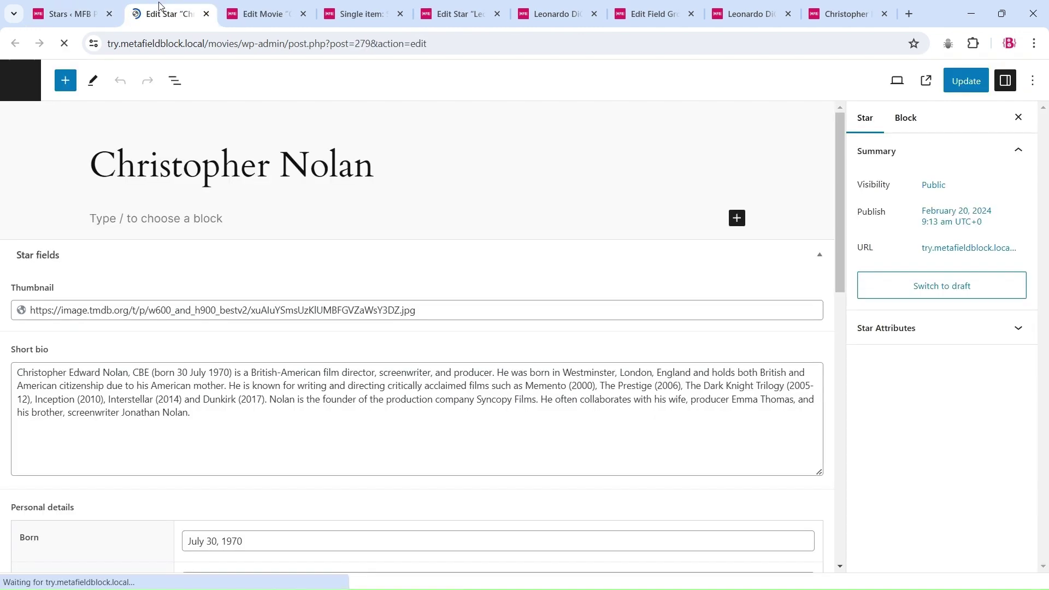
pyautogui.scroll(-4, 461, 147)
pyautogui.scroll(-3, 462, 148)
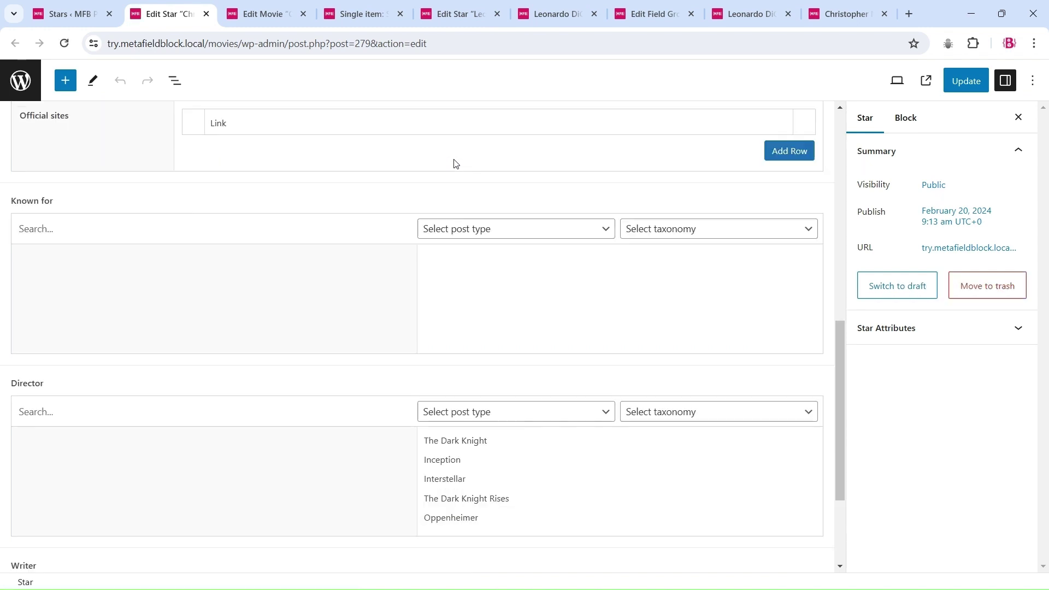
pyautogui.scroll(6, 454, 164)
# - View Nolan's star page on the front end, which shows no Director grid yet
pyautogui.click(926, 80)
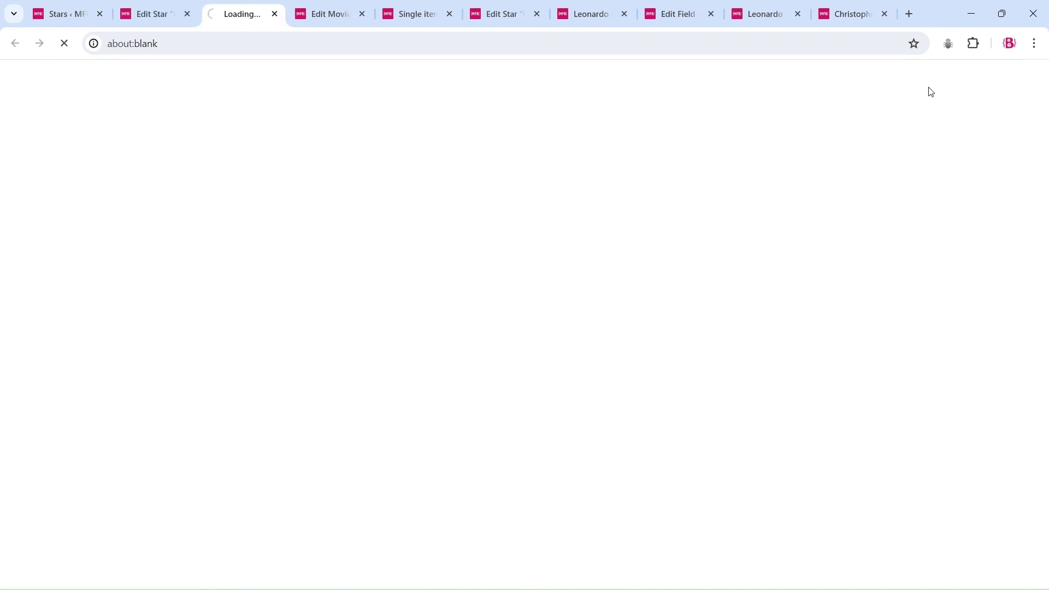
pyautogui.scroll(-5, 953, 262)
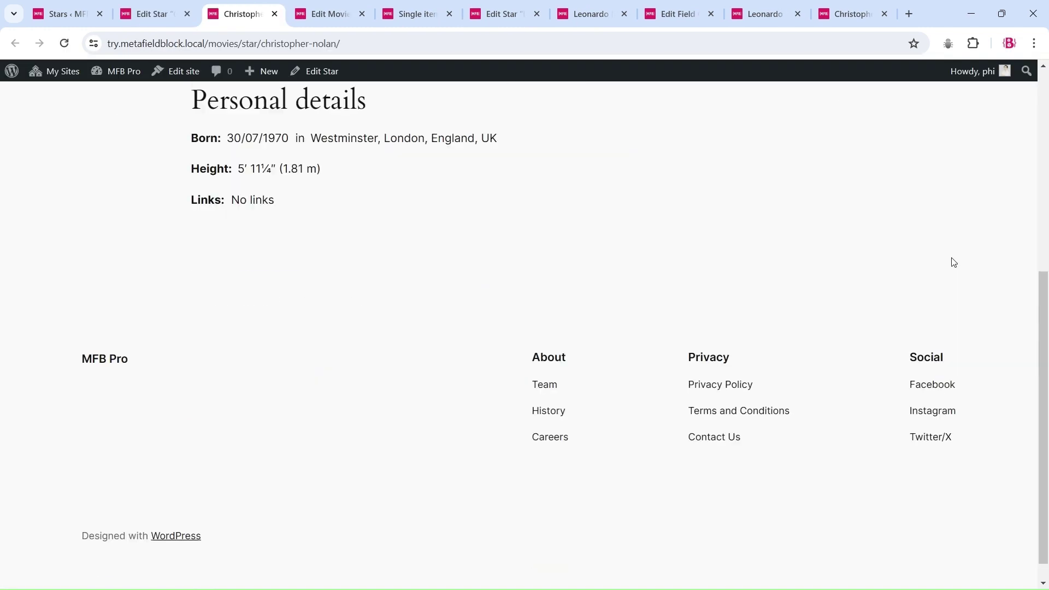
pyautogui.scroll(3, 792, 261)
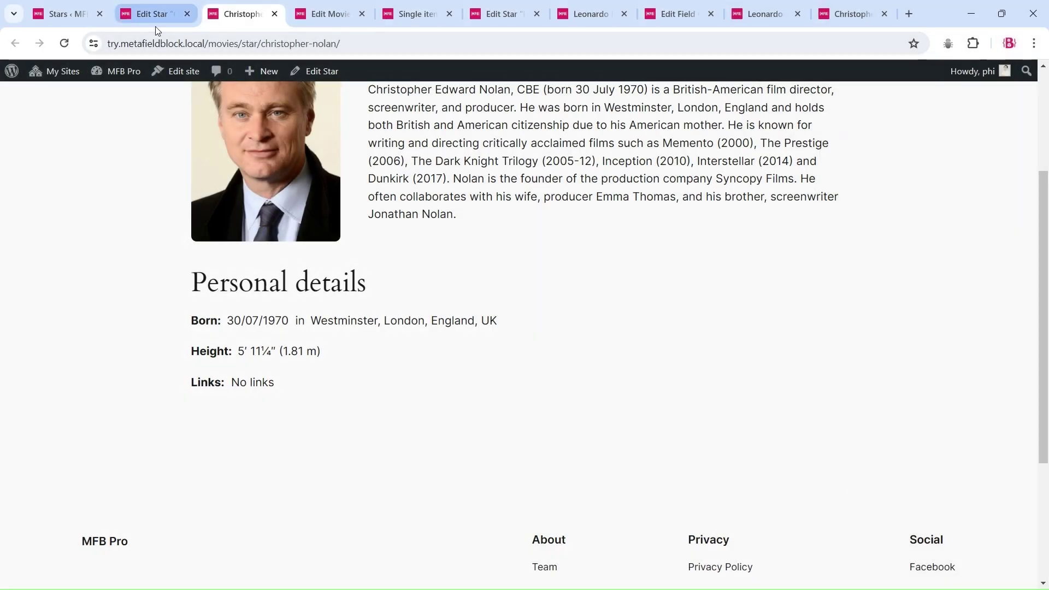
pyautogui.click(156, 25)
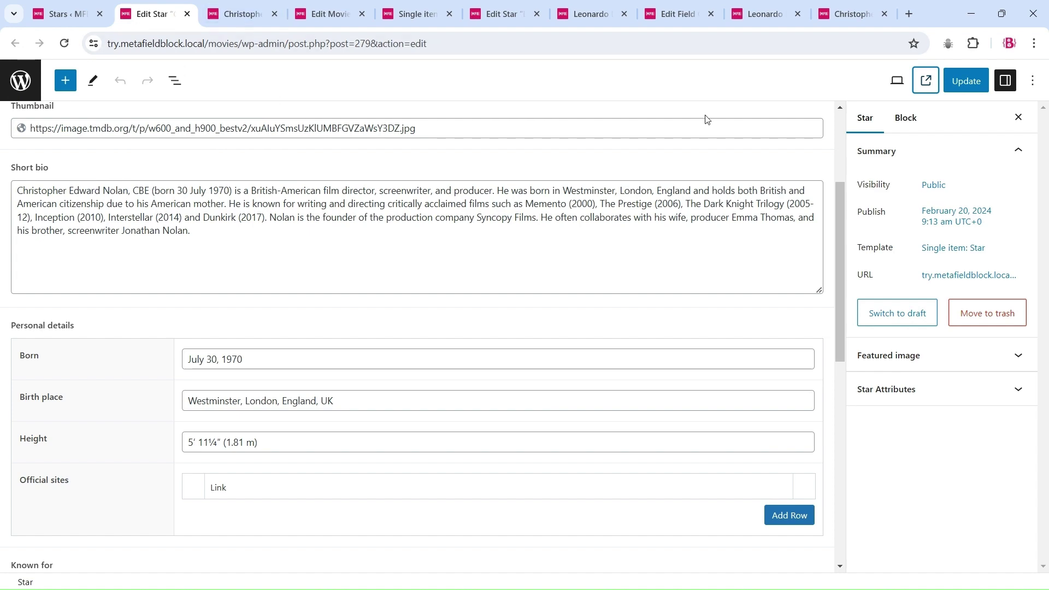
# - Review the finished Director poster grid on the reference page, then return to the Star template
pyautogui.hotkey('ctrl', '9')
pyautogui.scroll(-6, 559, 261)
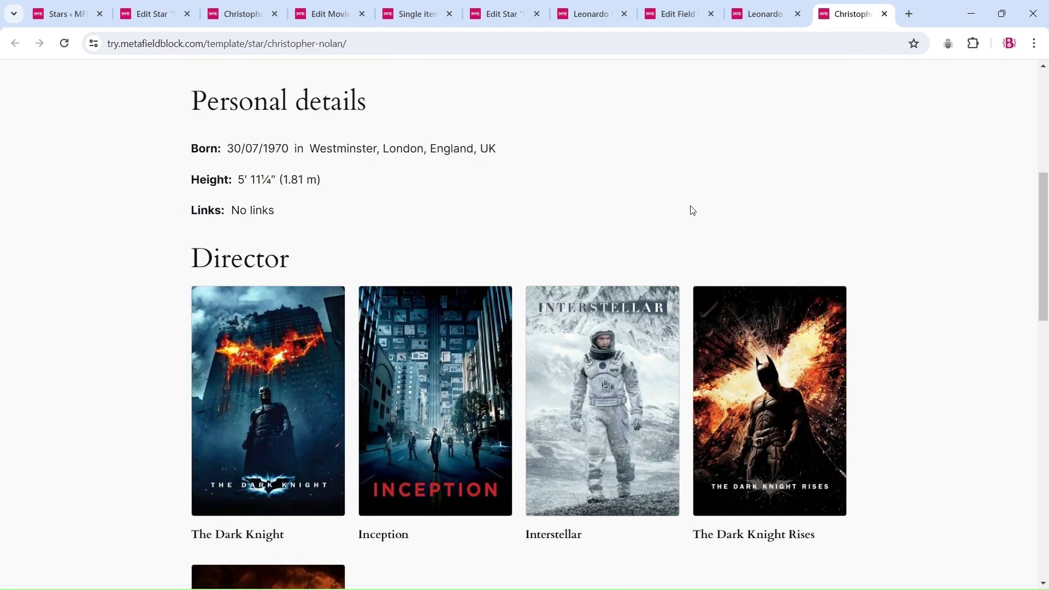
pyautogui.scroll(-6, 601, 219)
pyautogui.scroll(6, 437, 240)
pyautogui.moveTo(190, 261); pyautogui.dragTo(324, 258)
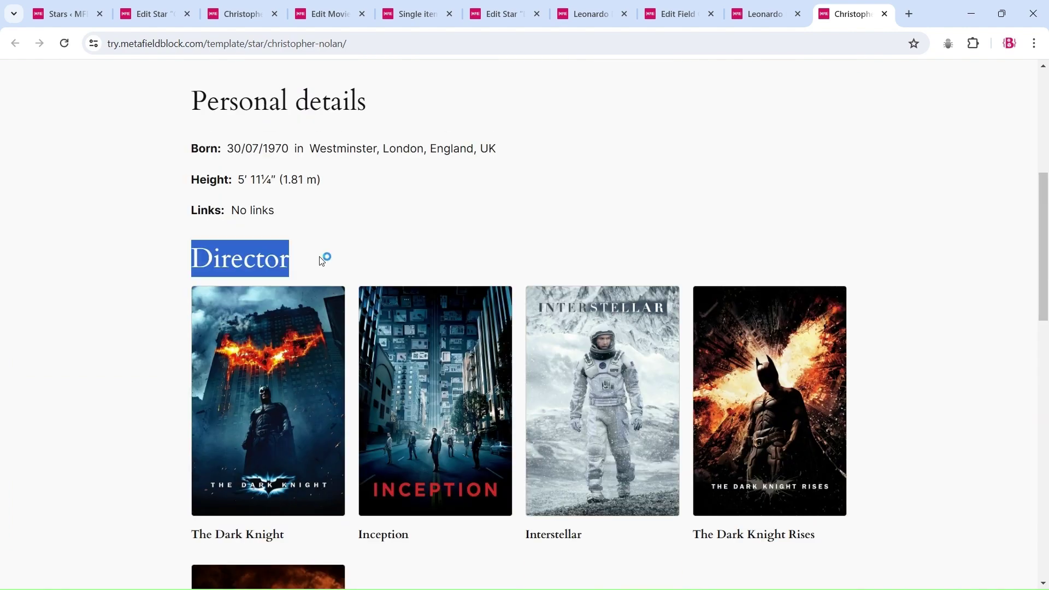
pyautogui.scroll(-6, 401, 255)
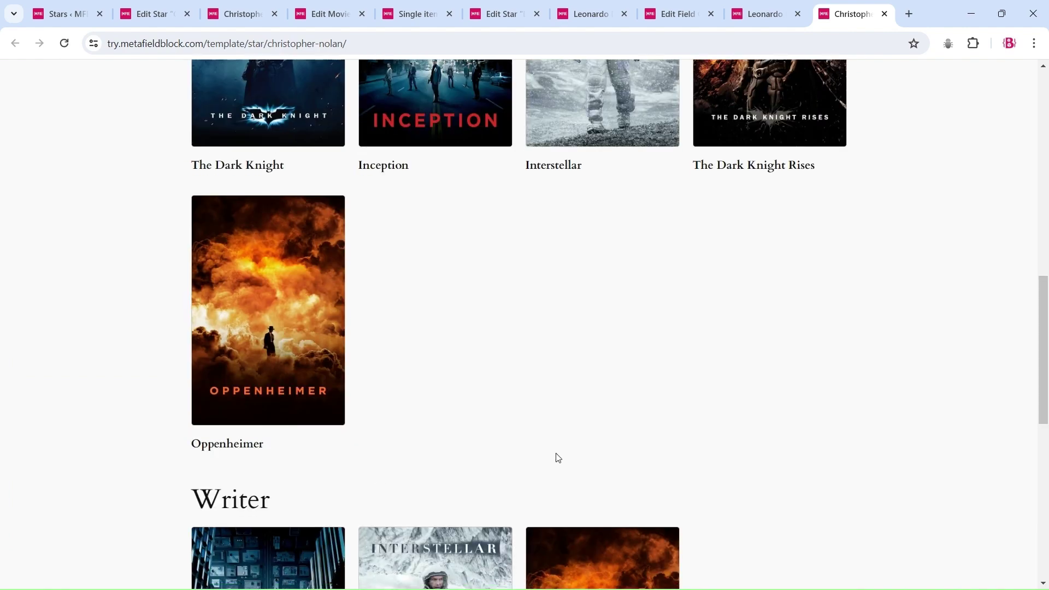
pyautogui.scroll(-6, 558, 457)
pyautogui.scroll(12, 557, 456)
pyautogui.click(240, 14)
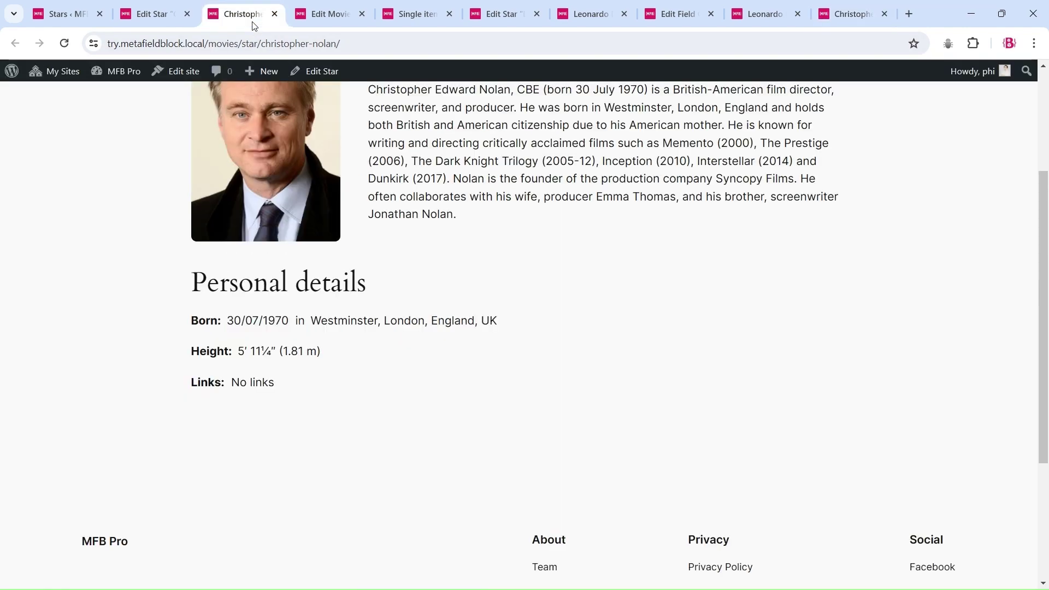
pyautogui.click(419, 12)
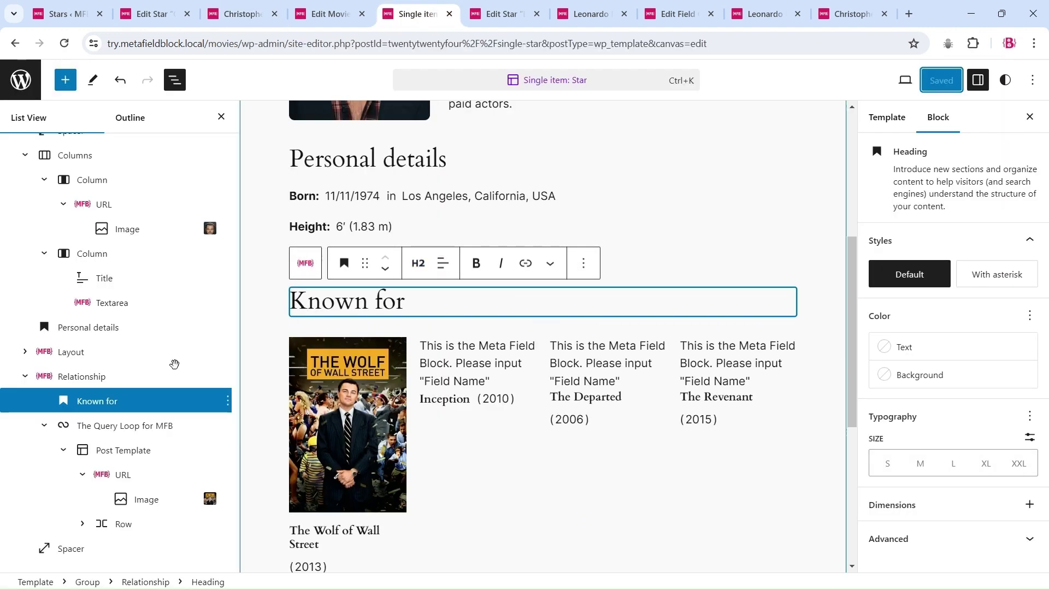
# - Insert a Meta Field Block after the Known for Relationship block
pyautogui.click(89, 376)
pyautogui.click(480, 259)
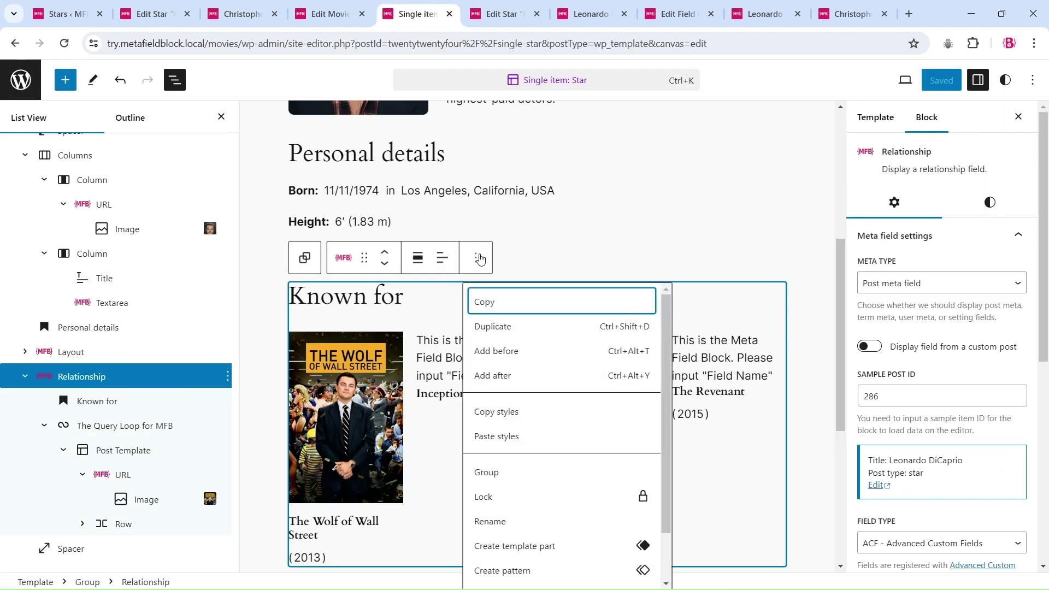
pyautogui.click(509, 376)
pyautogui.write('/')
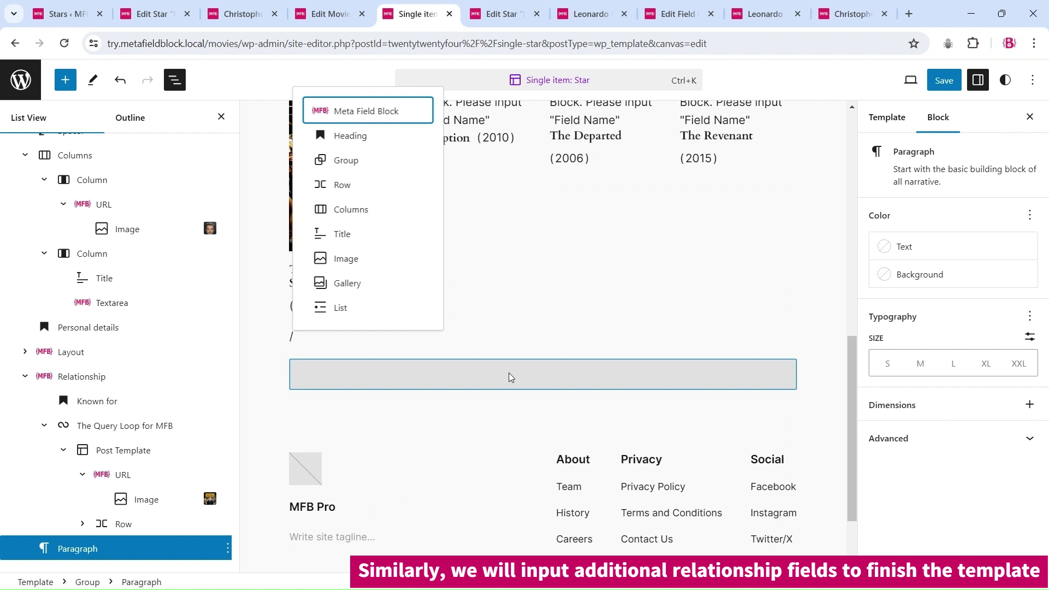
pyautogui.click(371, 117)
# - Set the block to Post meta field, ACF field as_director, displayed as a query loop
pyautogui.click(923, 321)
pyautogui.click(902, 347)
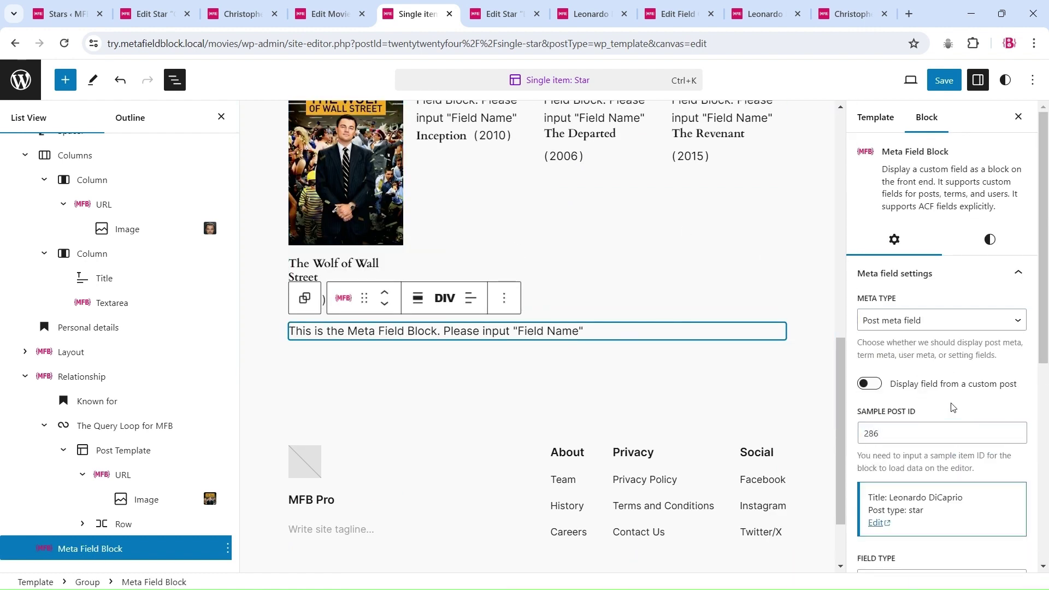
pyautogui.scroll(-5, 953, 407)
pyautogui.click(923, 216)
pyautogui.click(918, 242)
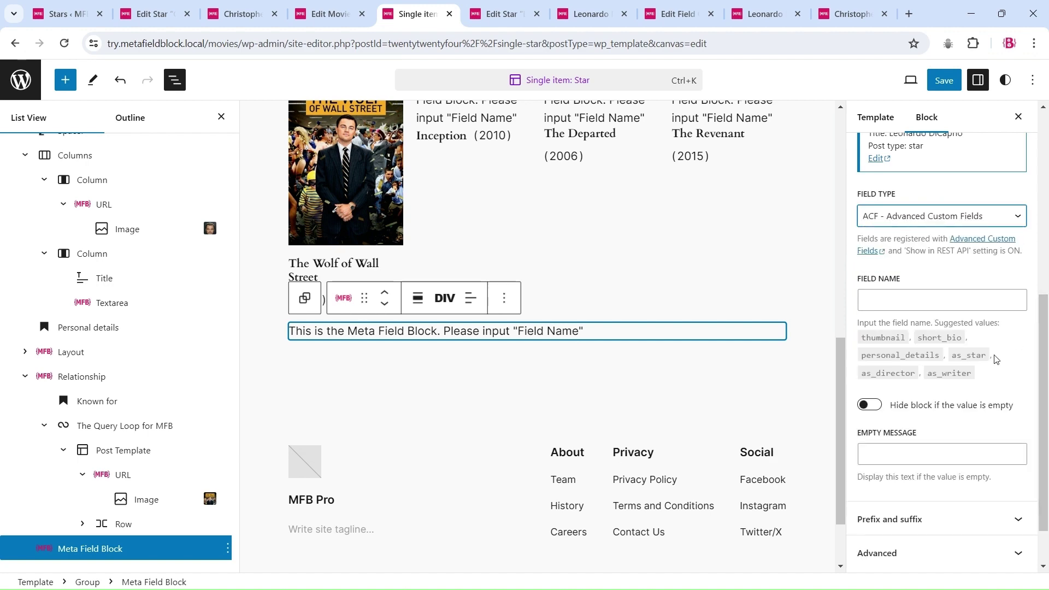
pyautogui.click(888, 373)
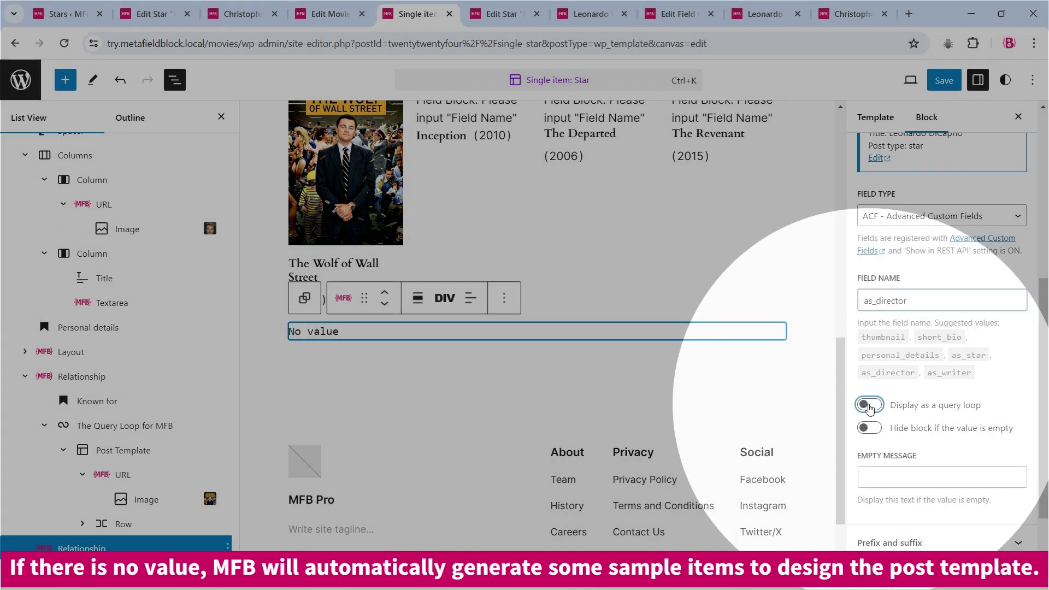
pyautogui.click(872, 407)
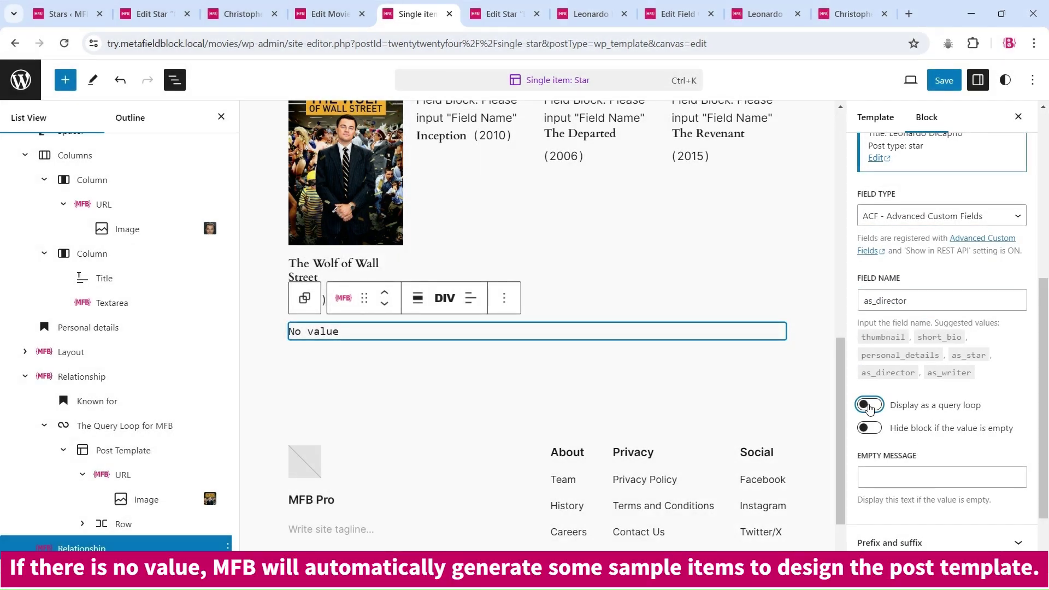
pyautogui.scroll(-8, 525, 381)
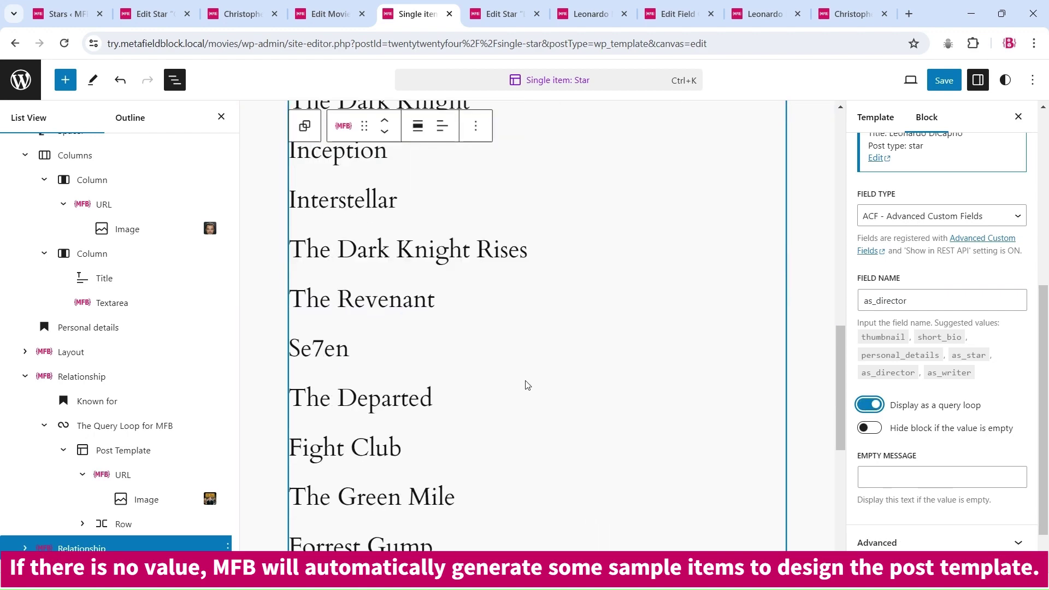
pyautogui.scroll(2, 525, 381)
pyautogui.scroll(-2, 40, 430)
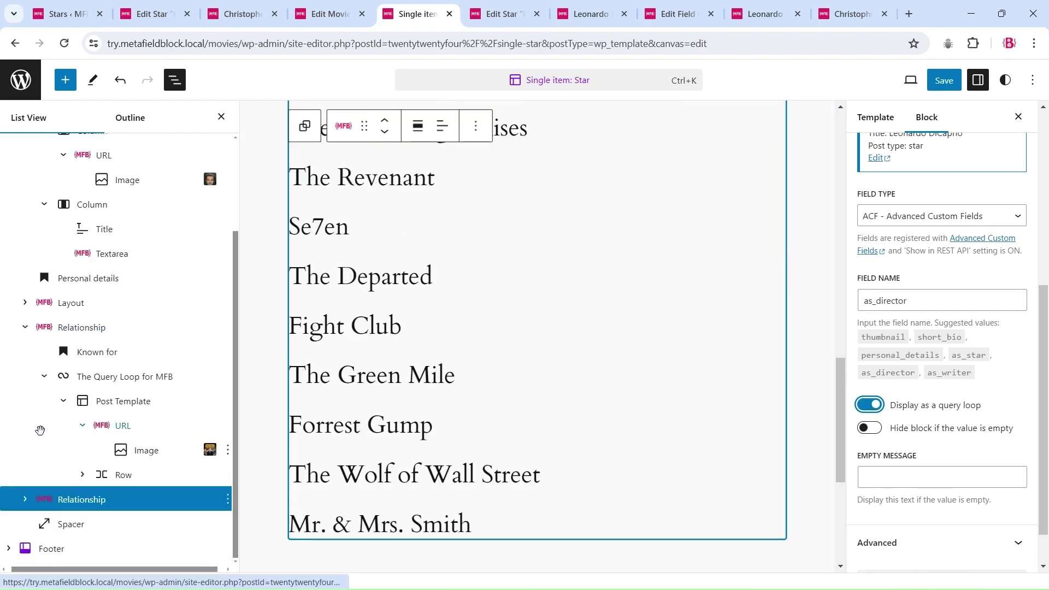
pyautogui.click(26, 499)
pyautogui.scroll(3, 360, 484)
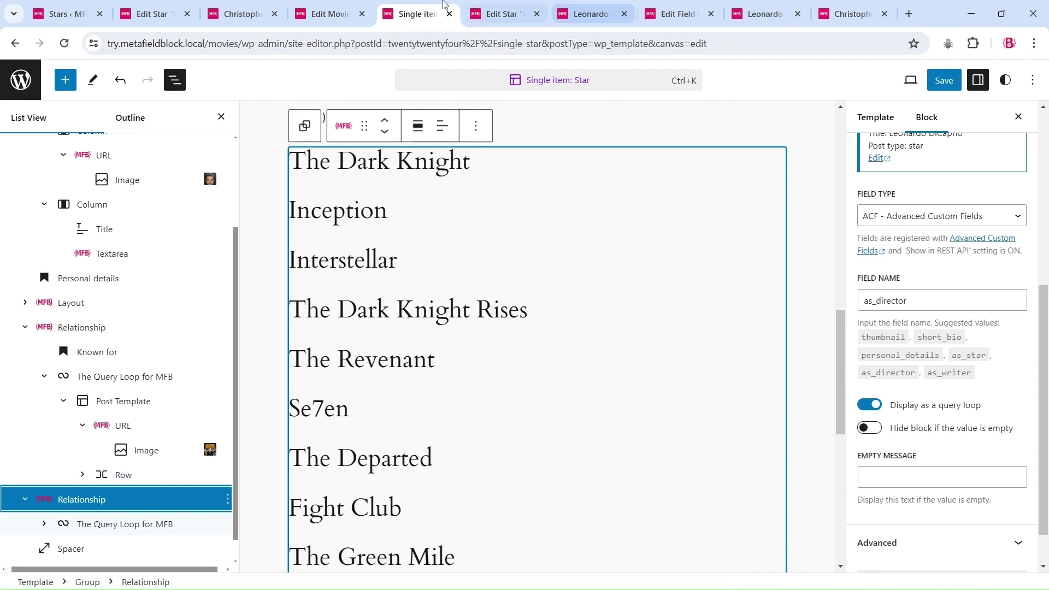
# - Look up Nolan's post ID 279 and use it as Sample Post ID instead of 286
pyautogui.click(254, 15)
pyautogui.click(148, 14)
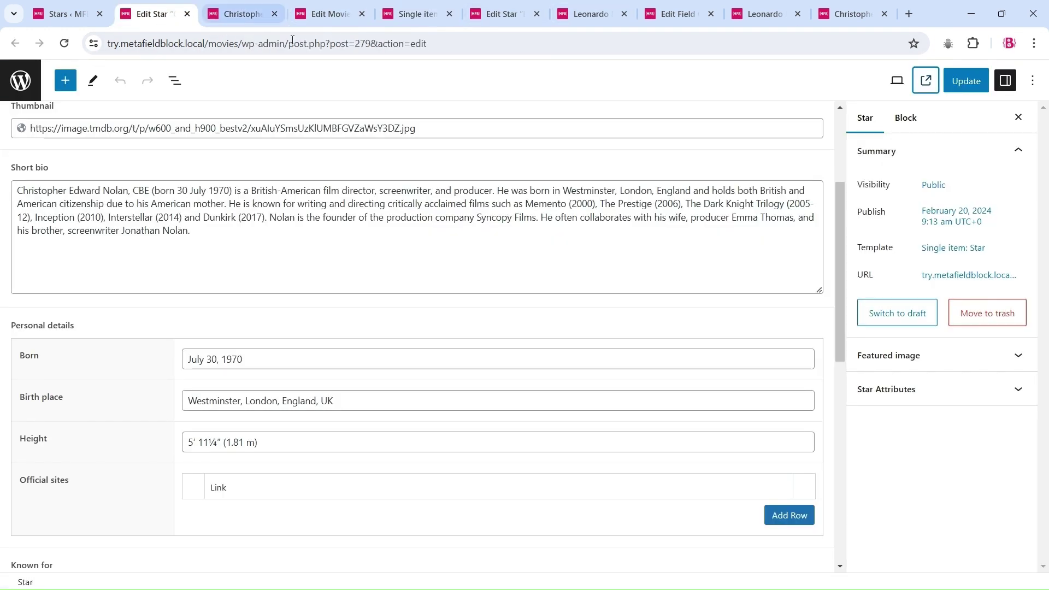
pyautogui.doubleClick(392, 44)
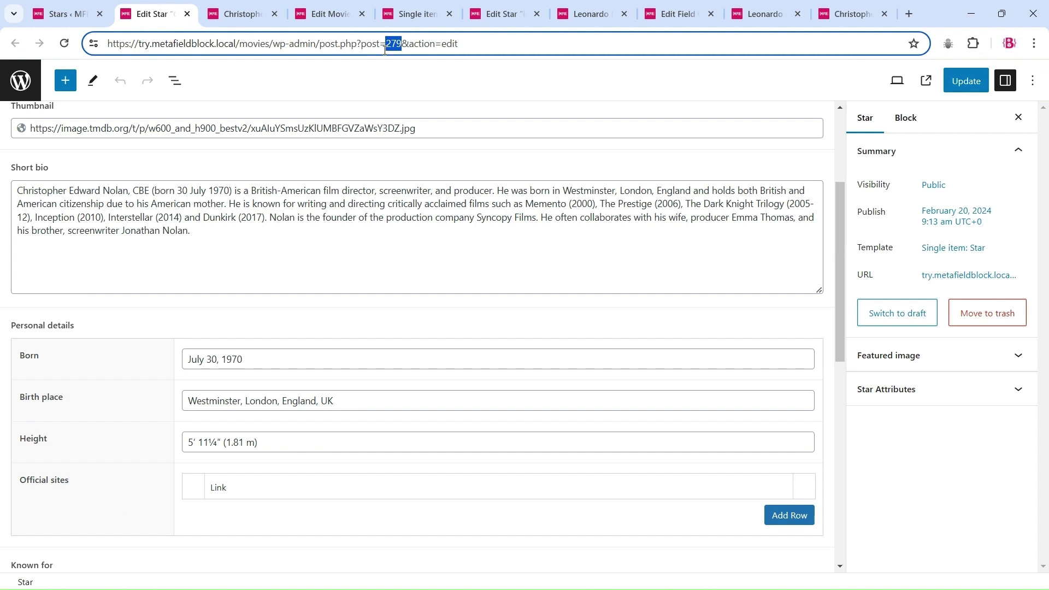
pyautogui.click(386, 15)
pyautogui.scroll(3, 1011, 393)
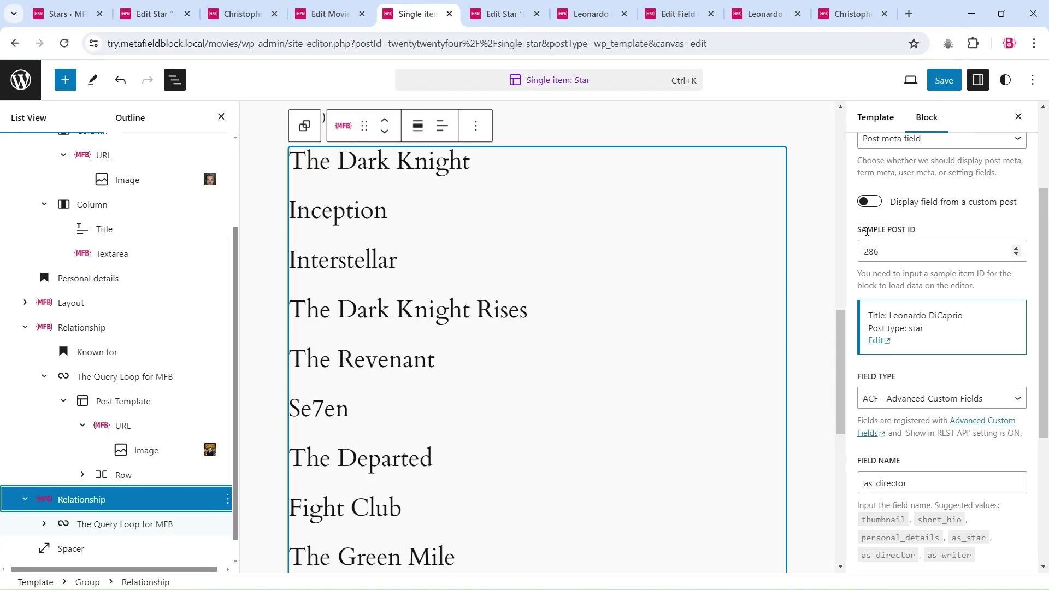
pyautogui.doubleClick(901, 257)
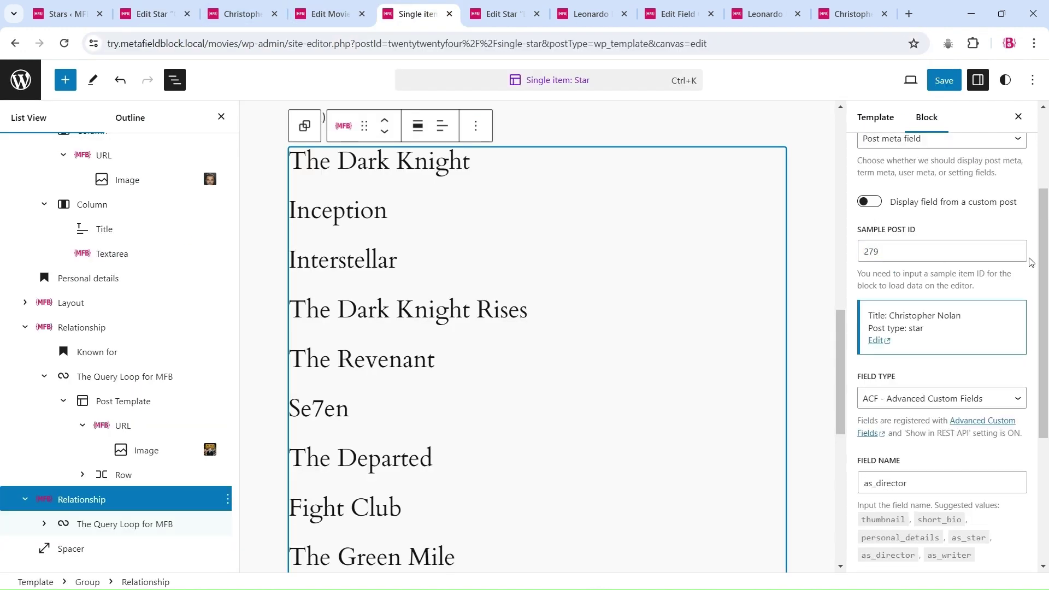
pyautogui.scroll(-3, 950, 372)
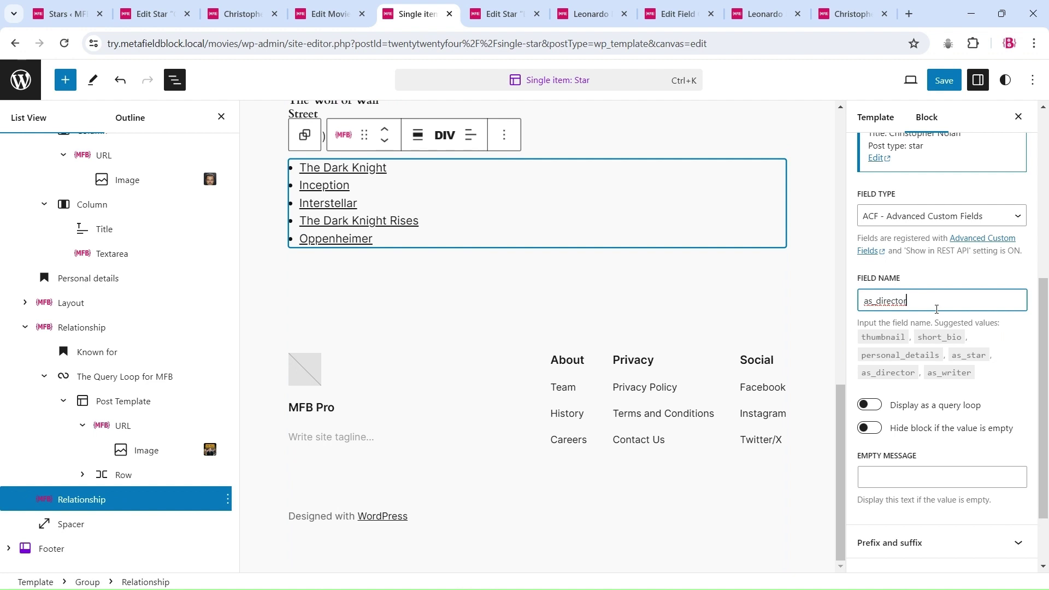
# - Replace the director loop's plain post template with a copy of the Known for poster template
pyautogui.click(869, 405)
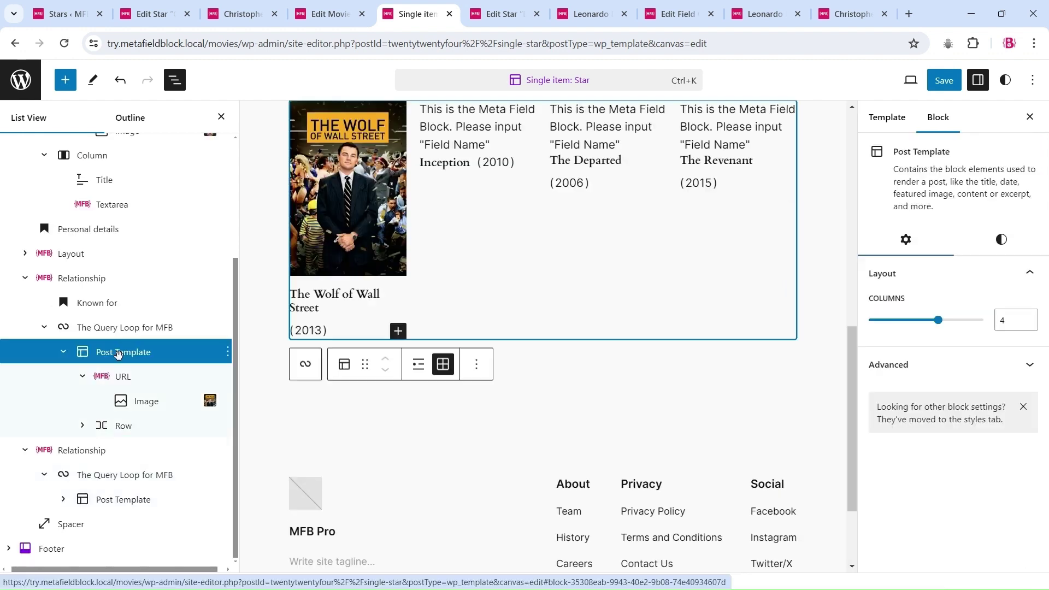
pyautogui.click(476, 364)
pyautogui.click(494, 103)
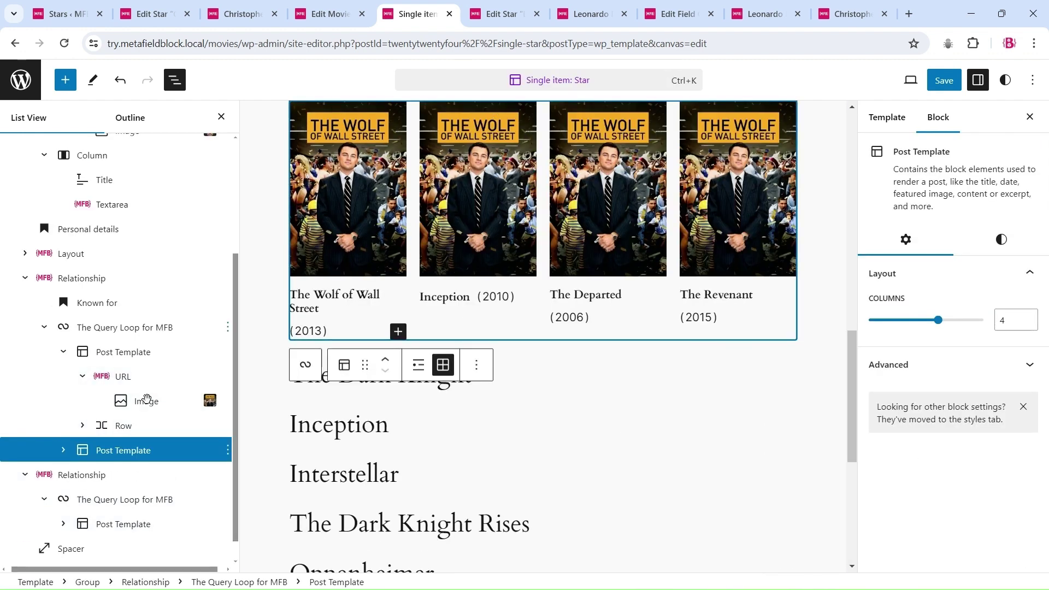
pyautogui.moveTo(90, 449); pyautogui.dragTo(132, 488)
pyautogui.click(137, 500)
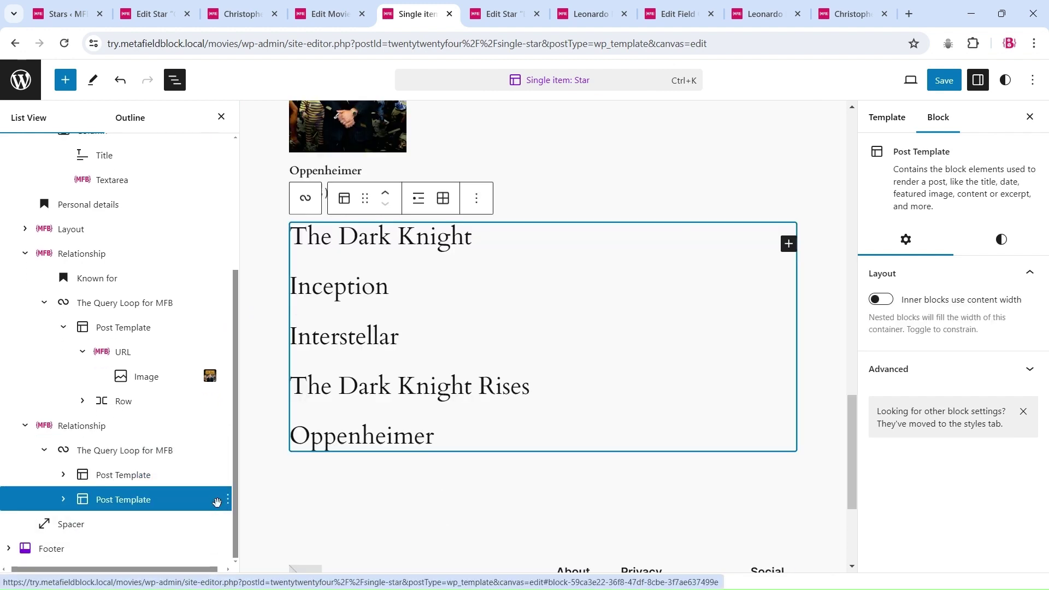
pyautogui.click(228, 499)
pyautogui.click(281, 465)
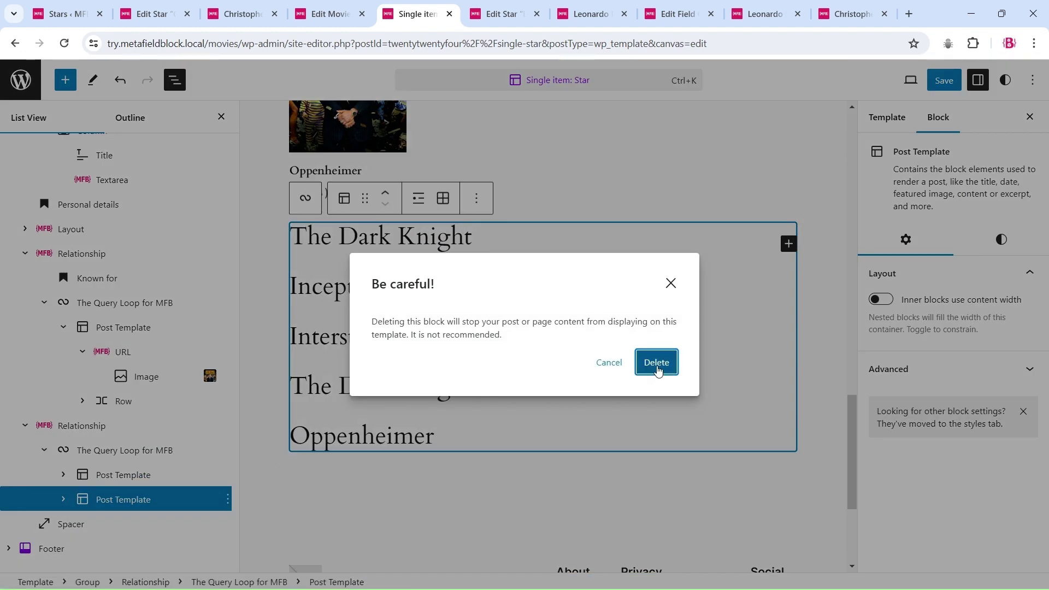
pyautogui.click(658, 363)
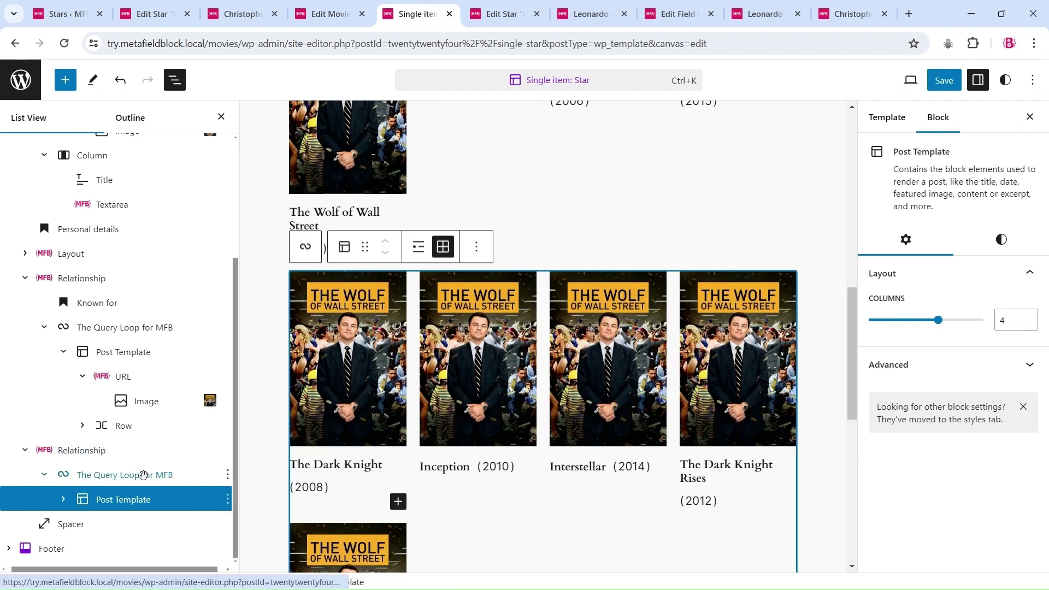
# - Add a 'Director' heading above the director loop and save the template
pyautogui.click(191, 475)
pyautogui.click(228, 474)
pyautogui.click(274, 247)
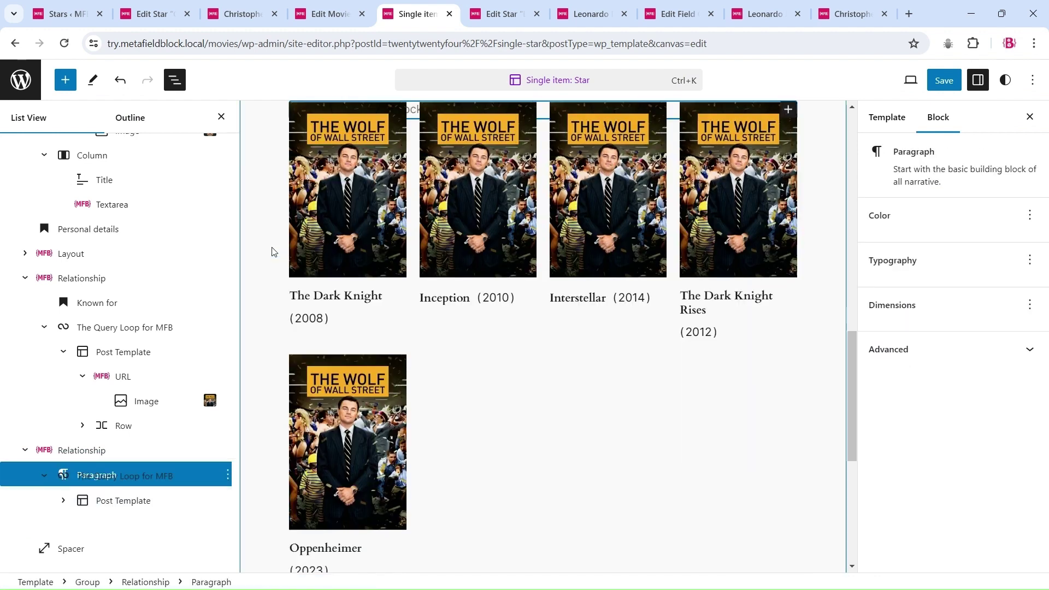
pyautogui.write('/h')
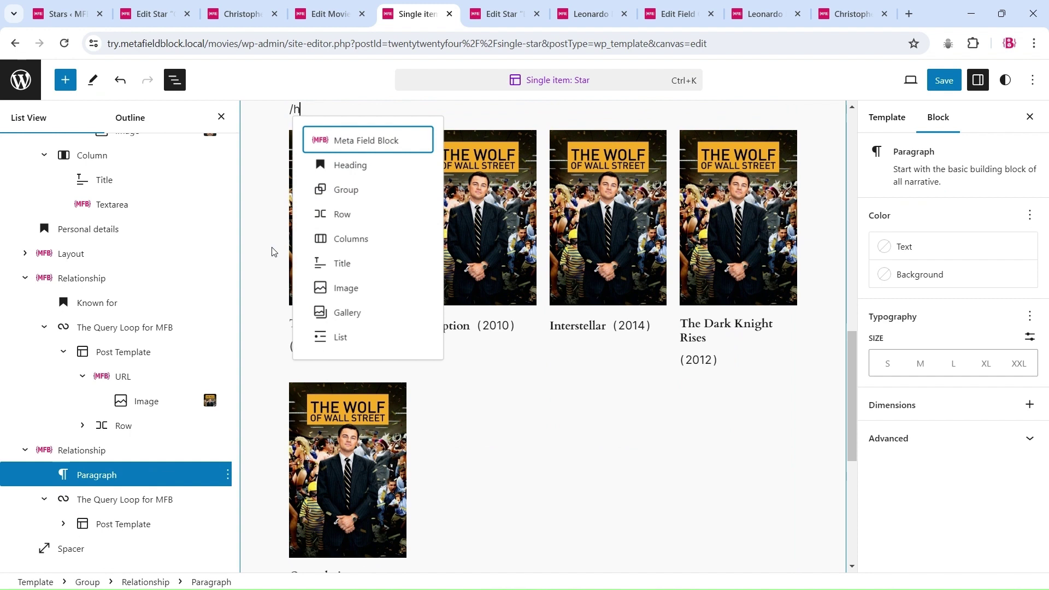
pyautogui.write('e')
pyautogui.press('Return')
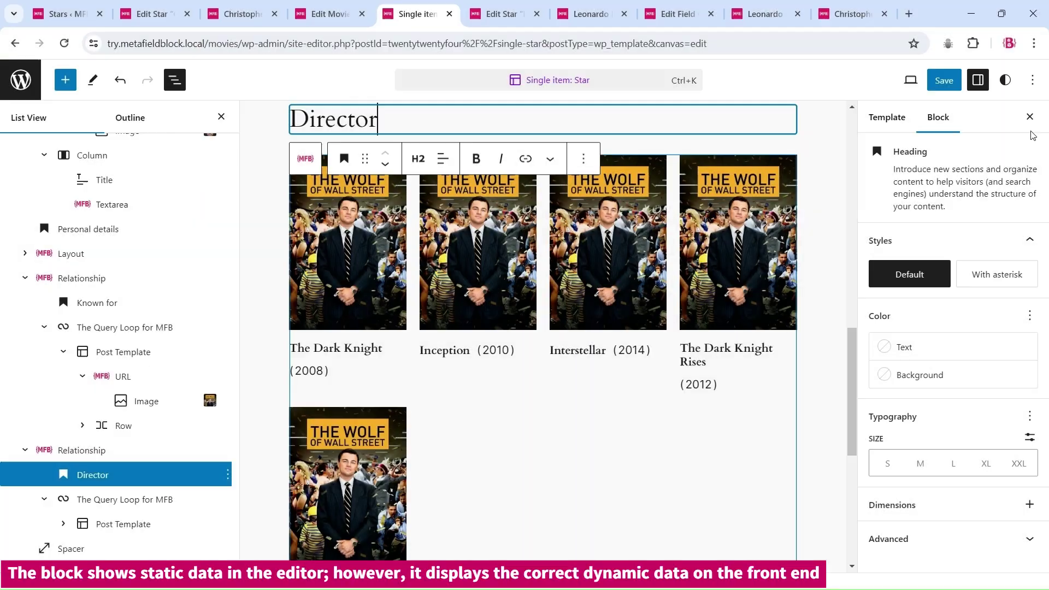
pyautogui.click(944, 81)
pyautogui.click(940, 81)
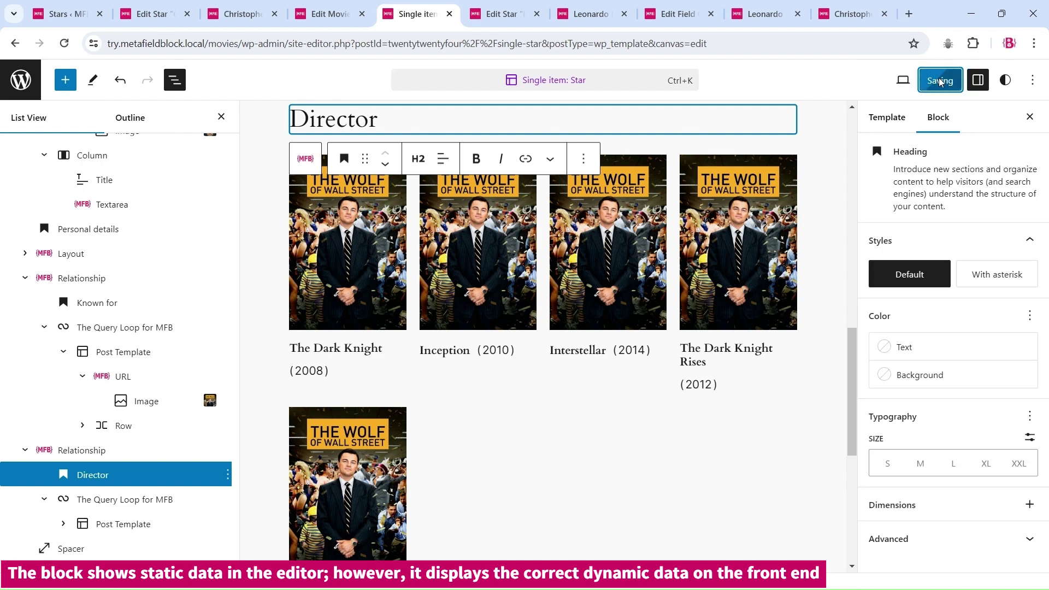
pyautogui.click(270, 4)
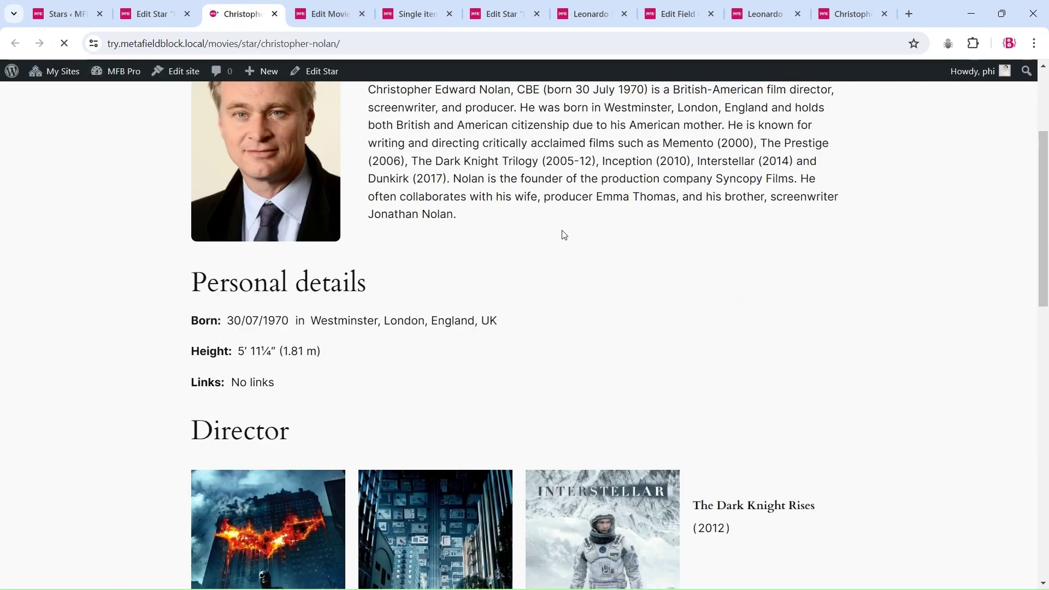
pyautogui.scroll(-12, 562, 234)
pyautogui.scroll(15, 428, 401)
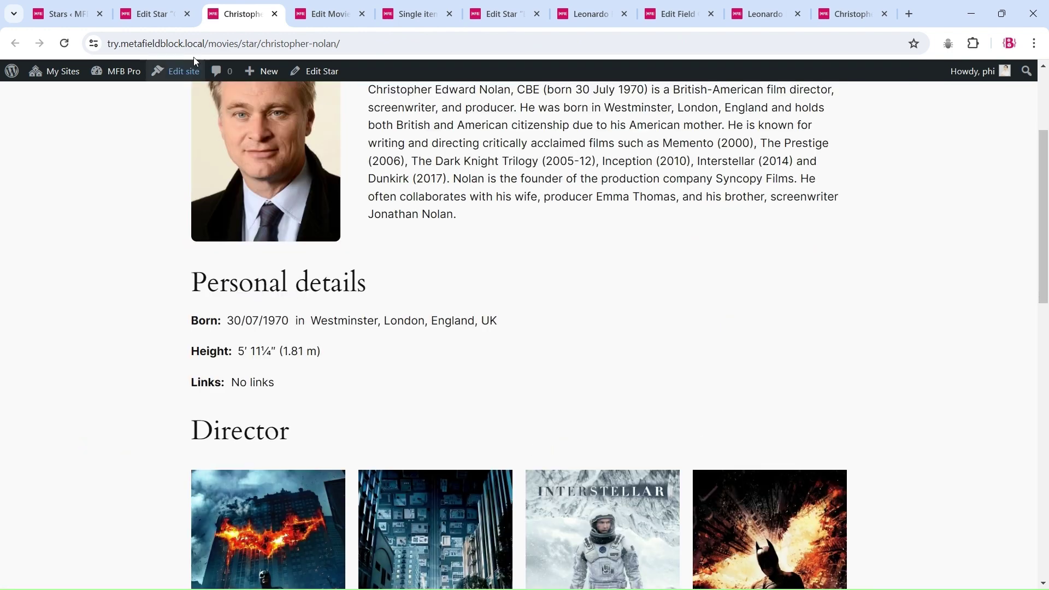
pyautogui.click(138, 11)
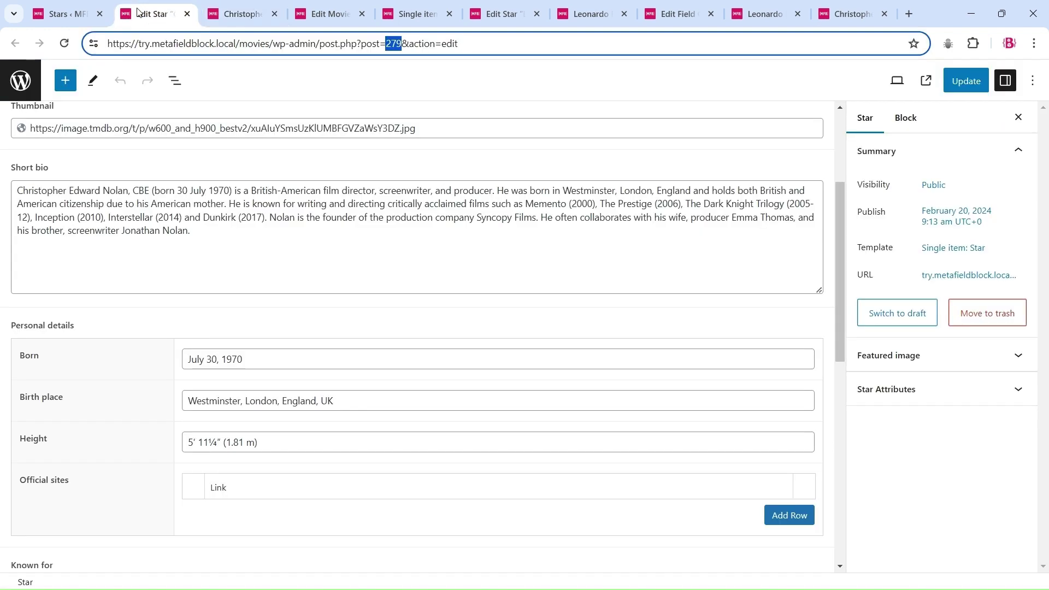
pyautogui.click(382, 12)
pyautogui.scroll(-5, 491, 328)
pyautogui.click(219, 451)
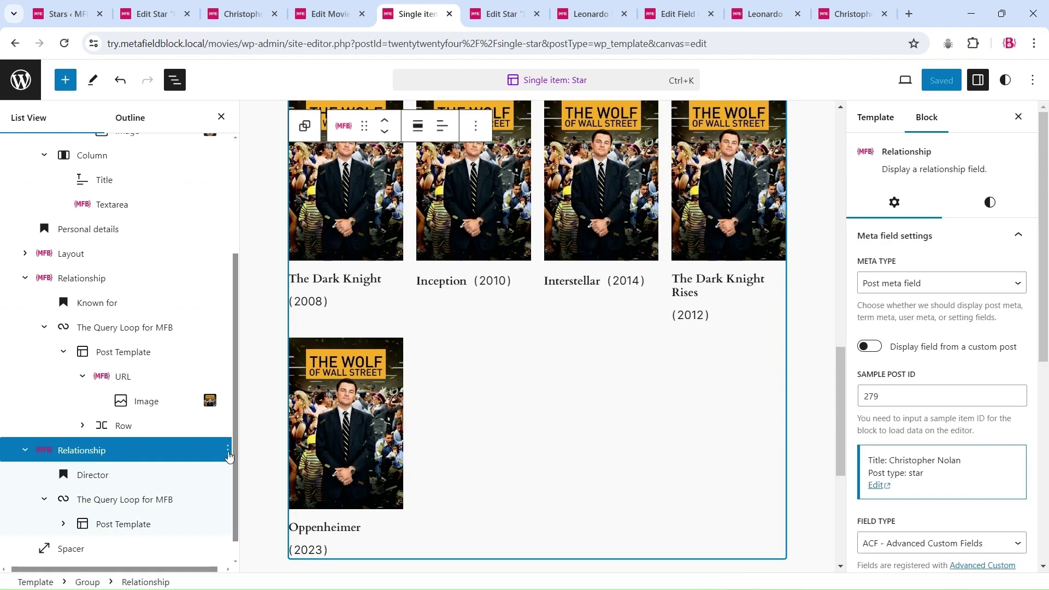
# - Duplicate the Director relationship block for as_writer and display it as a query loop
pyautogui.click(228, 451)
pyautogui.click(254, 108)
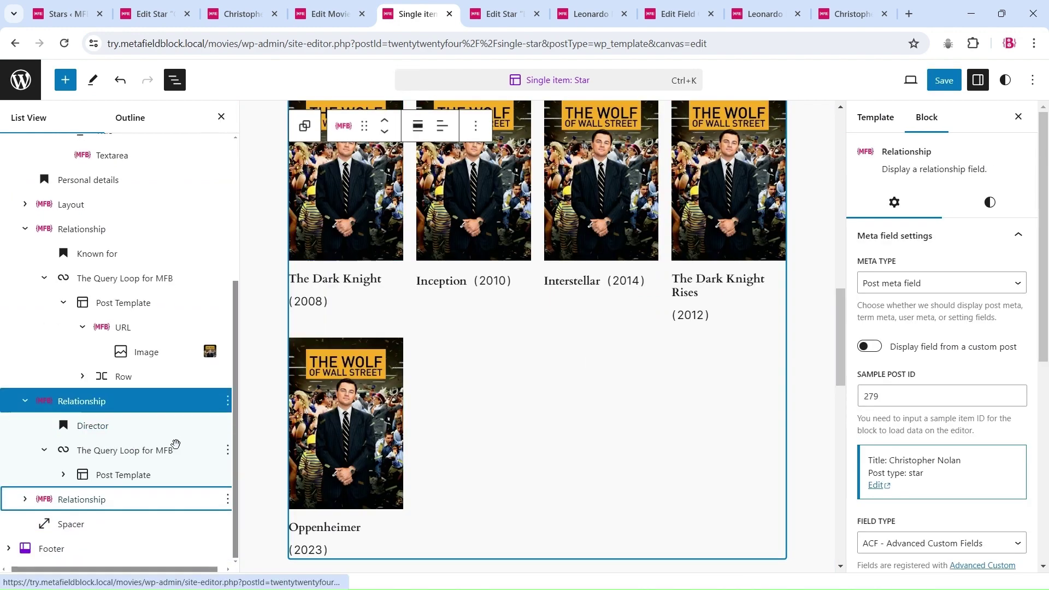
pyautogui.click(99, 501)
pyautogui.scroll(-3, 999, 491)
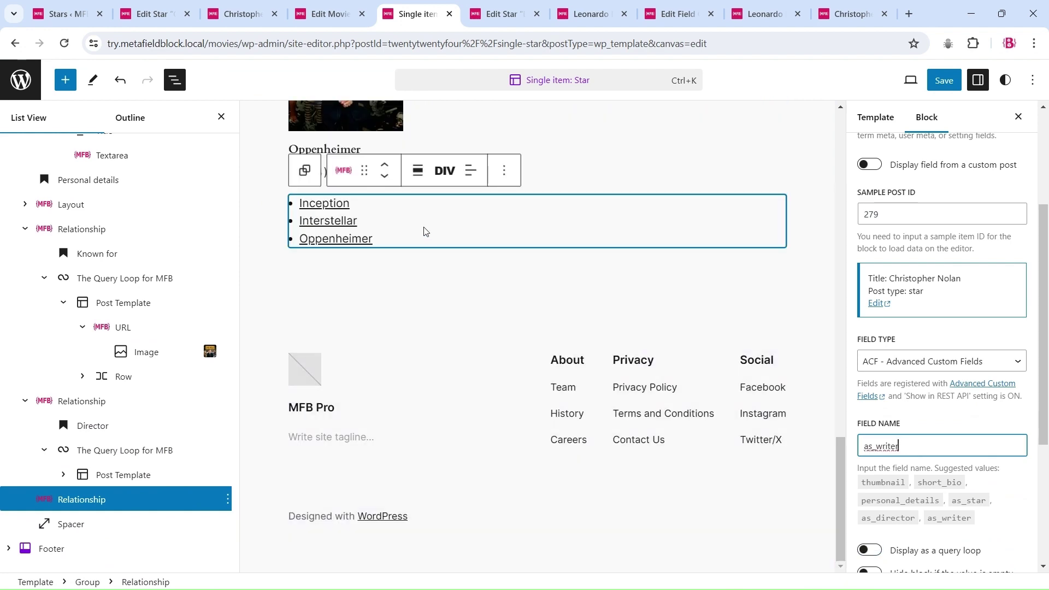
pyautogui.press('Tab')
pyautogui.press('space')
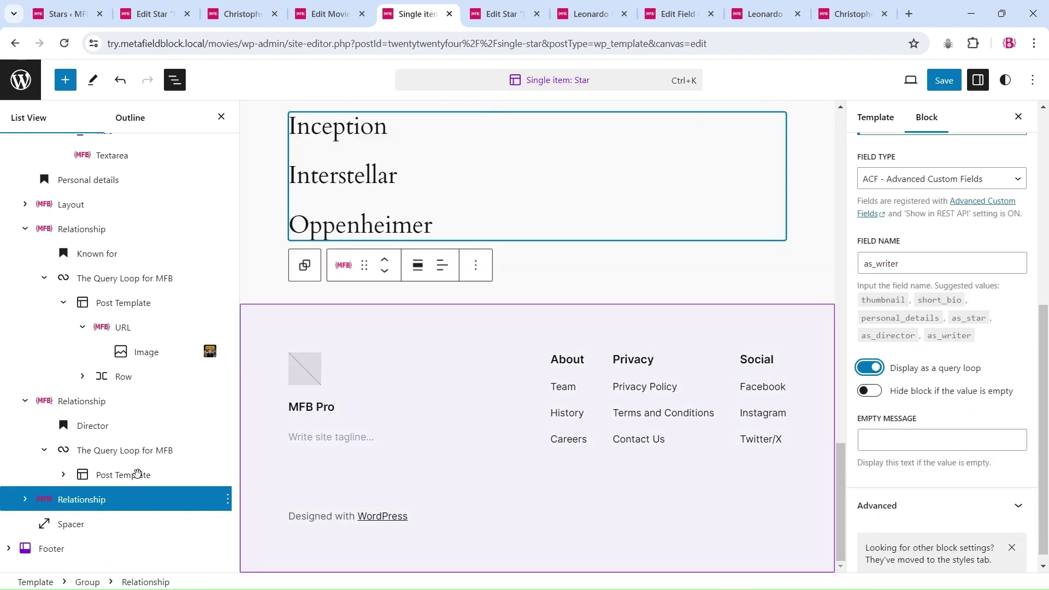
pyautogui.scroll(-2, 142, 432)
# - Swap the writer loop's list-style post template for a copy of the grid template
pyautogui.click(141, 427)
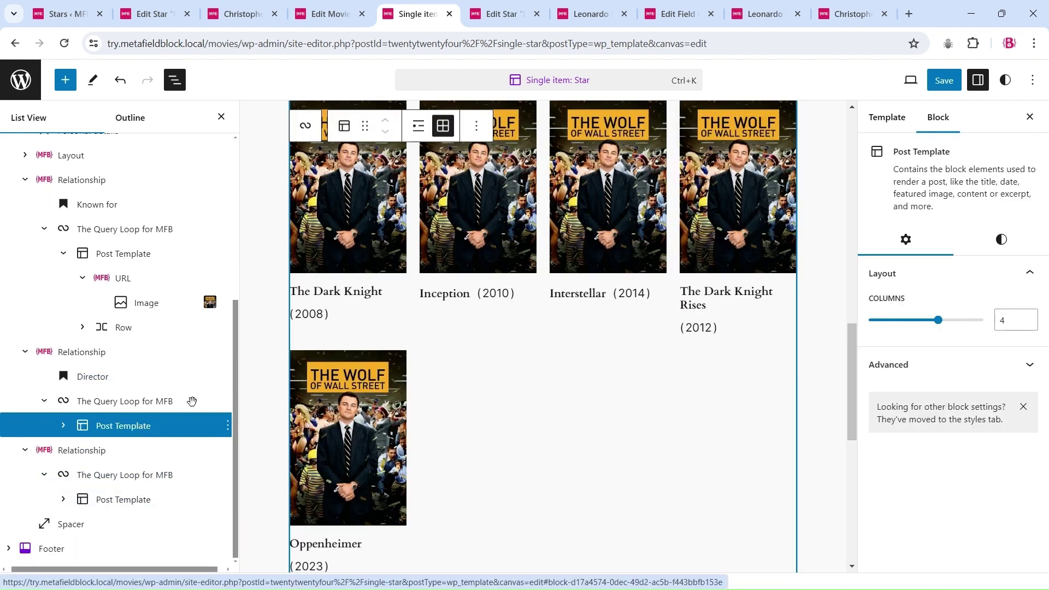
pyautogui.click(228, 426)
pyautogui.click(265, 134)
pyautogui.moveTo(140, 428); pyautogui.dragTo(138, 480)
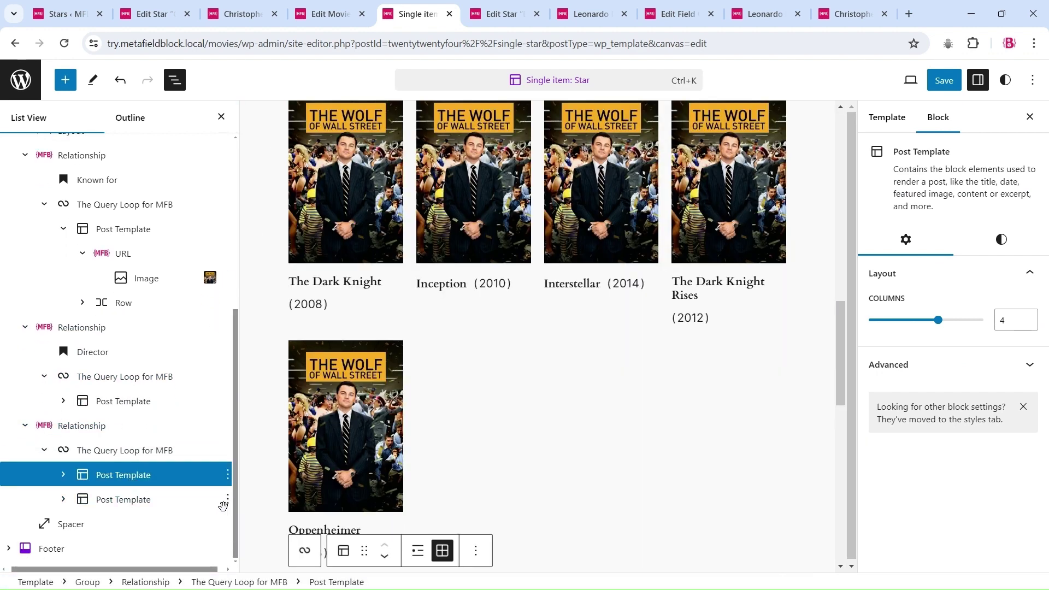
pyautogui.click(228, 499)
pyautogui.click(240, 464)
pyautogui.click(656, 362)
# - Add a '## Writer' heading above the writer loop and save the template
pyautogui.click(115, 475)
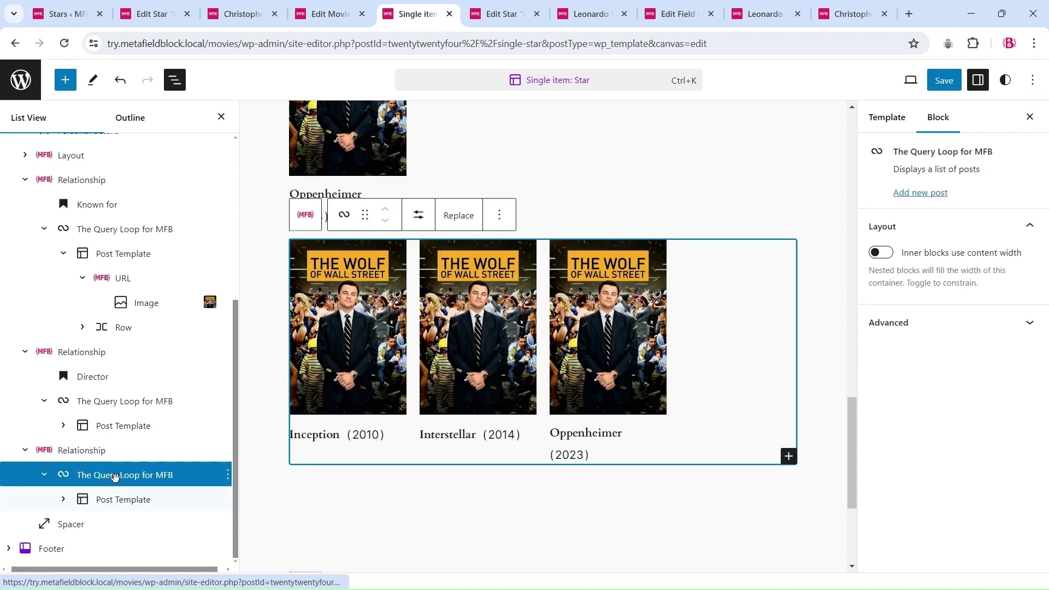
pyautogui.click(499, 214)
pyautogui.click(540, 304)
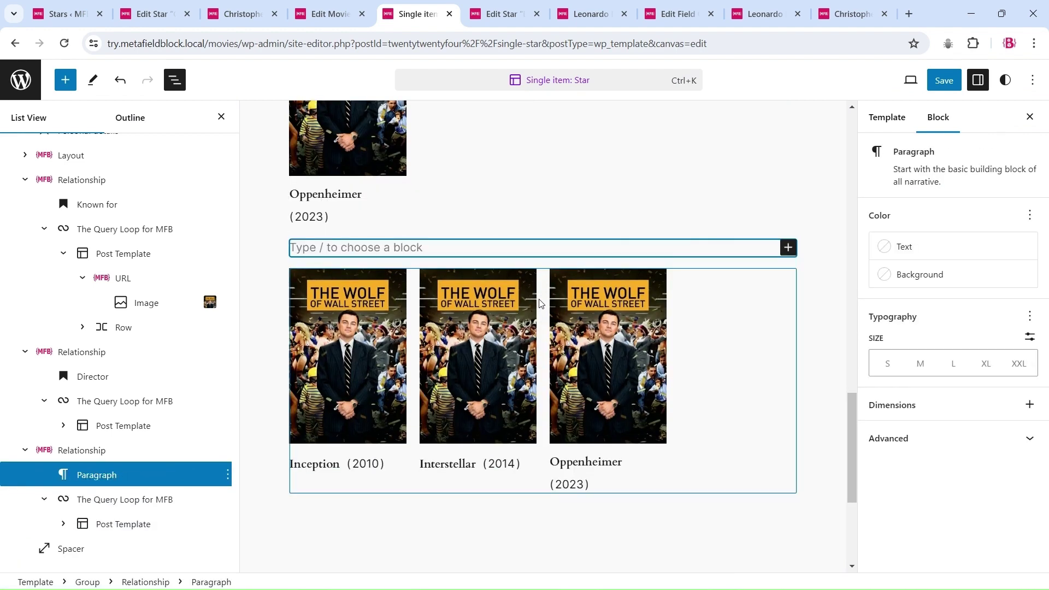
pyautogui.write('## Writer')
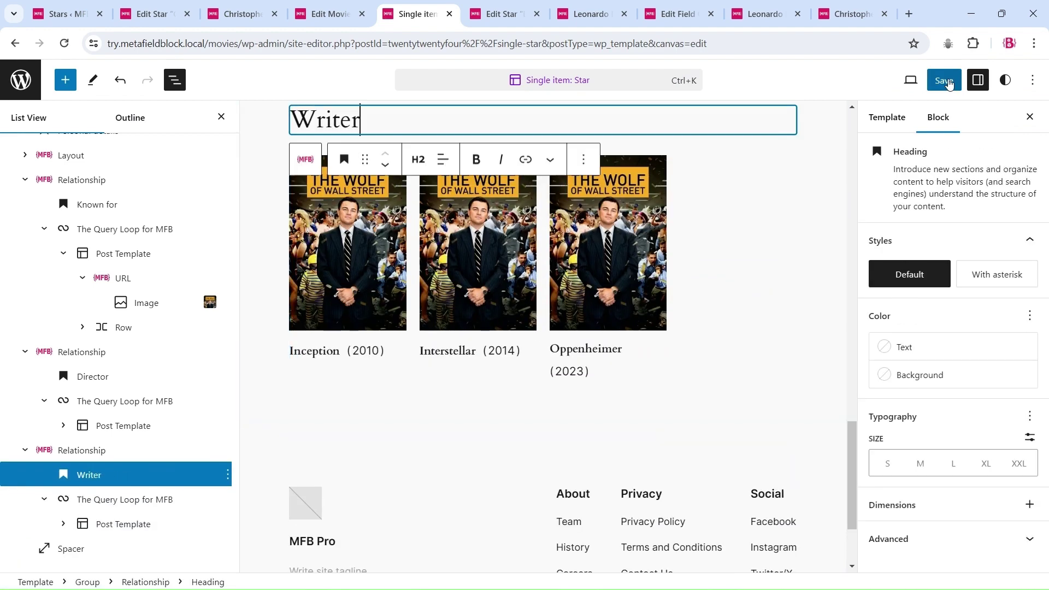
pyautogui.click(949, 83)
pyautogui.click(949, 82)
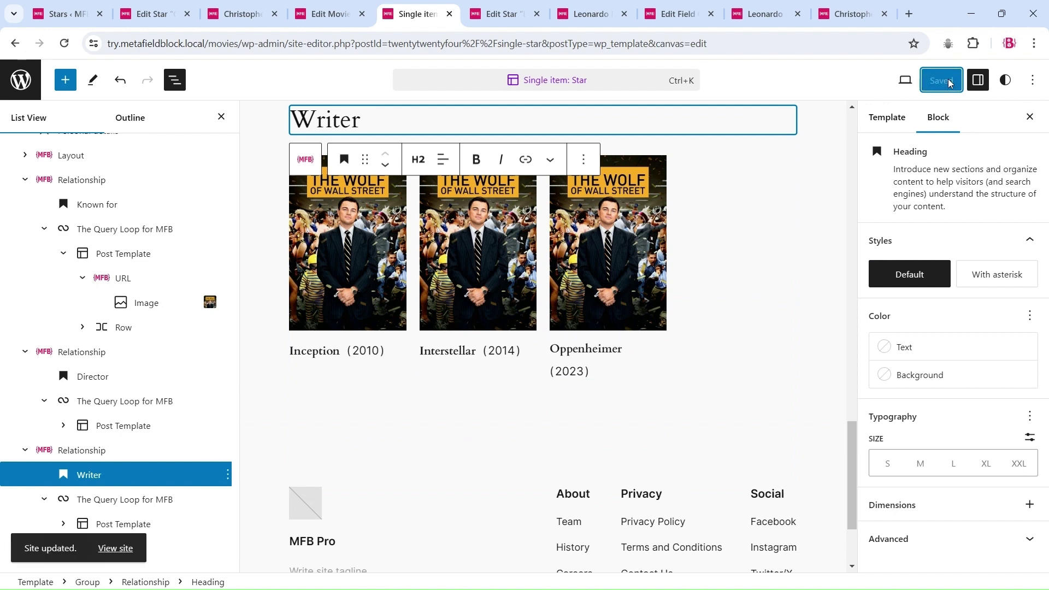
pyautogui.click(267, 7)
# - Reload Christopher Nolan's page and check the new Writer poster section
pyautogui.click(64, 43)
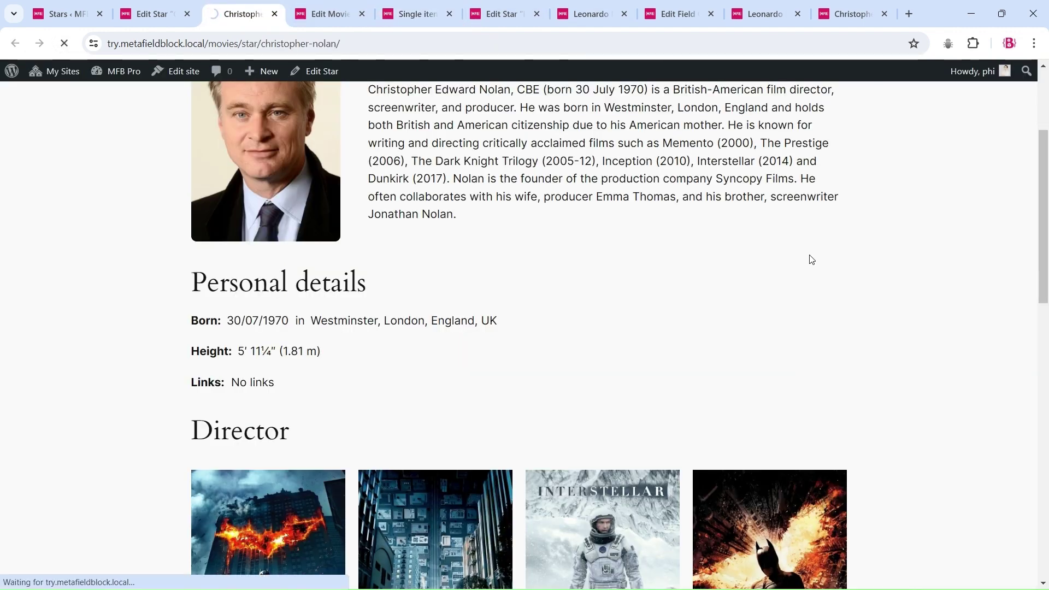
pyautogui.scroll(-10, 812, 260)
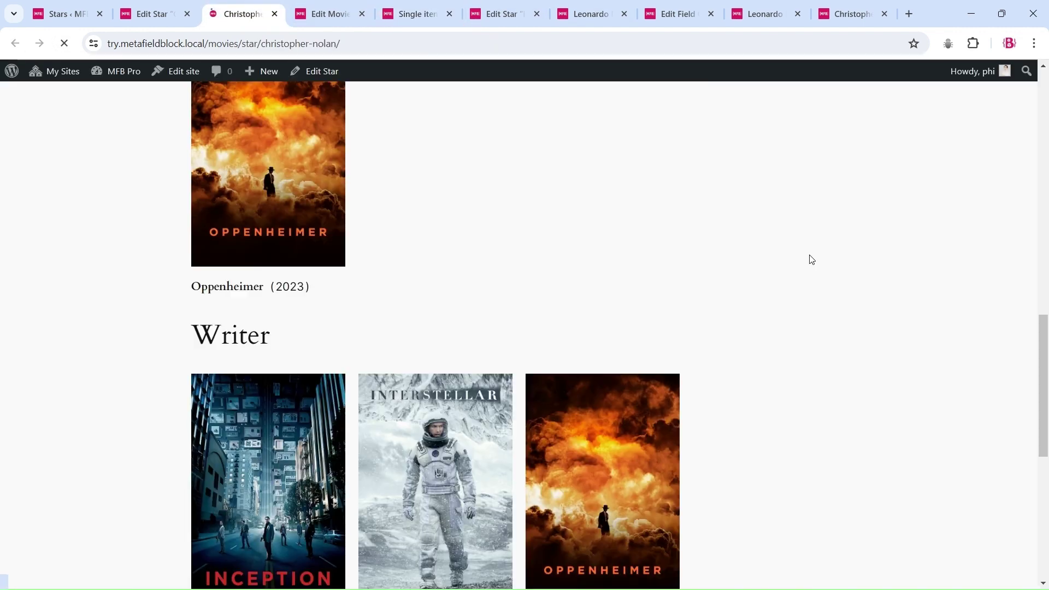
pyautogui.scroll(-6, 812, 259)
pyautogui.scroll(15, 812, 259)
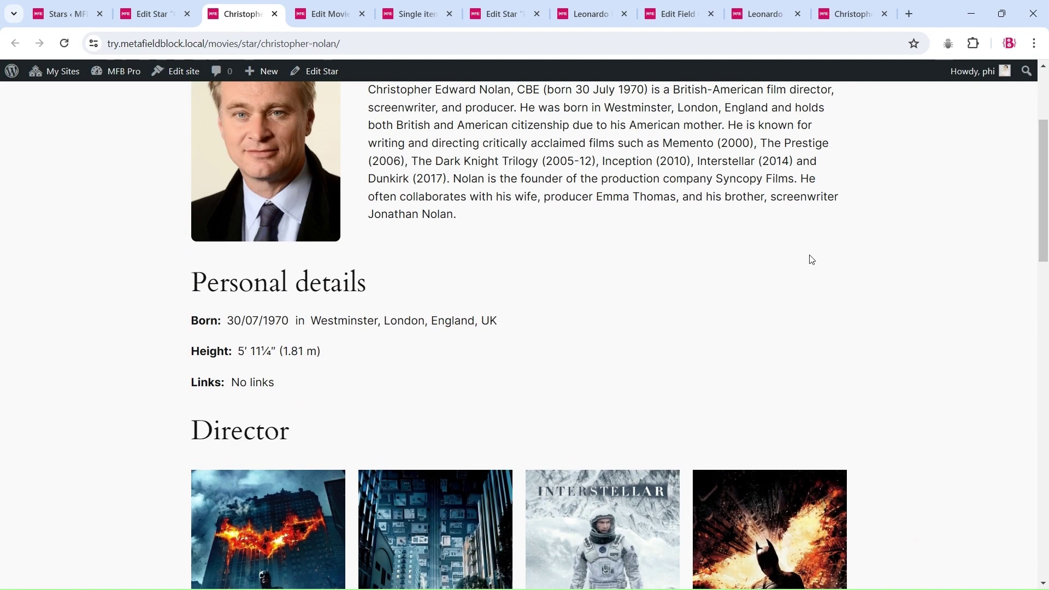
pyautogui.scroll(3, 812, 259)
# - Reload Leonardo DiCaprio's star page to show the saved template
pyautogui.click(583, 14)
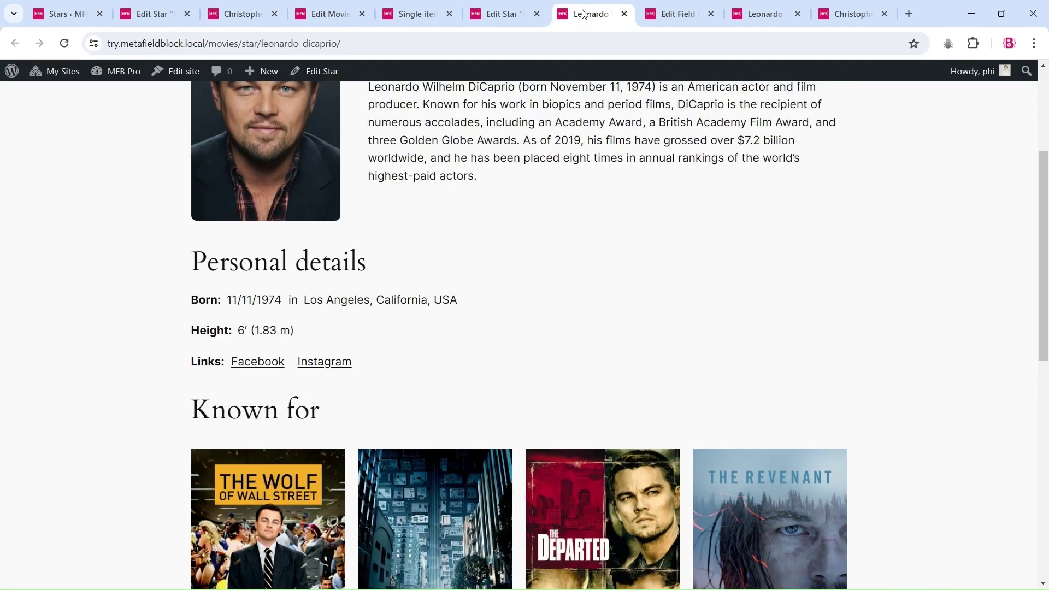
pyautogui.click(64, 43)
pyautogui.scroll(-7, 768, 236)
pyautogui.scroll(10, 767, 236)
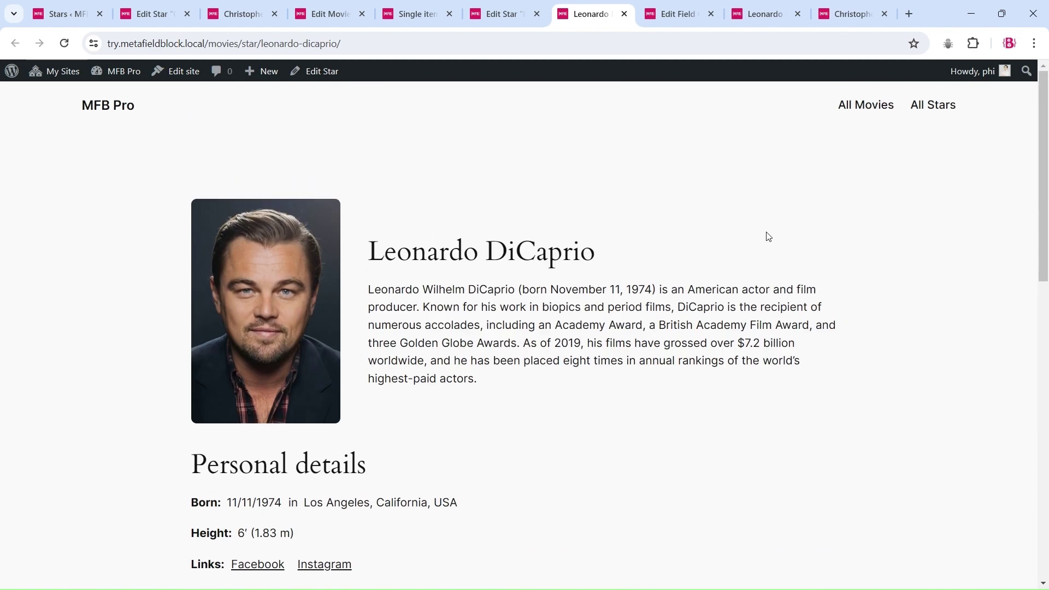
# - Dock DevTools to the right and narrow Leonardo DiCaprio's page to check its layout
pyautogui.hotkey('ctrl', 'shift', 'j')
pyautogui.click(1018, 318)
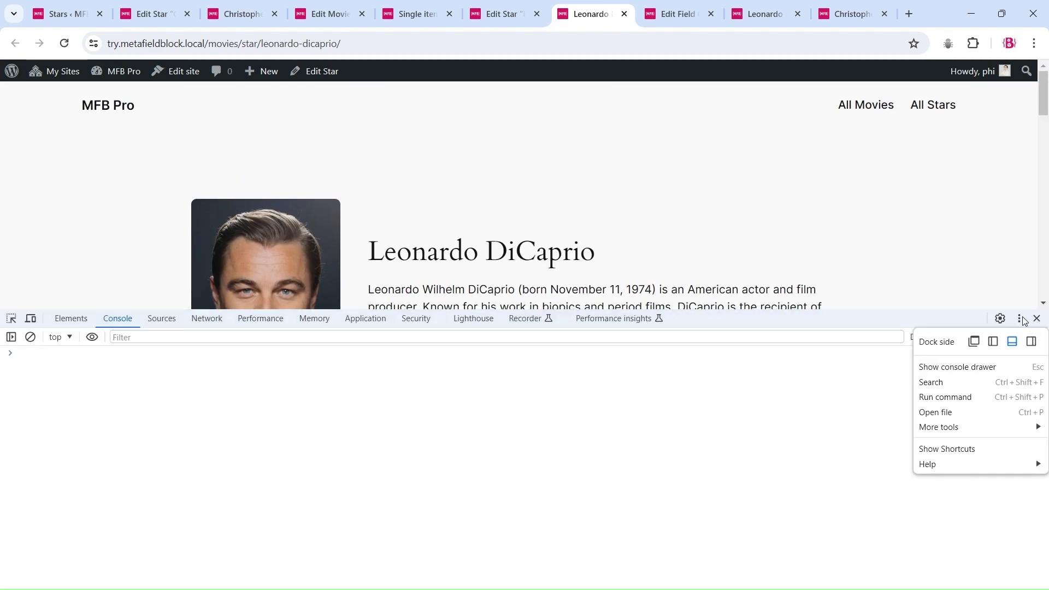
pyautogui.click(1025, 340)
pyautogui.moveTo(693, 269); pyautogui.dragTo(419, 244)
pyautogui.scroll(-8, 336, 271)
pyautogui.scroll(-3, 337, 272)
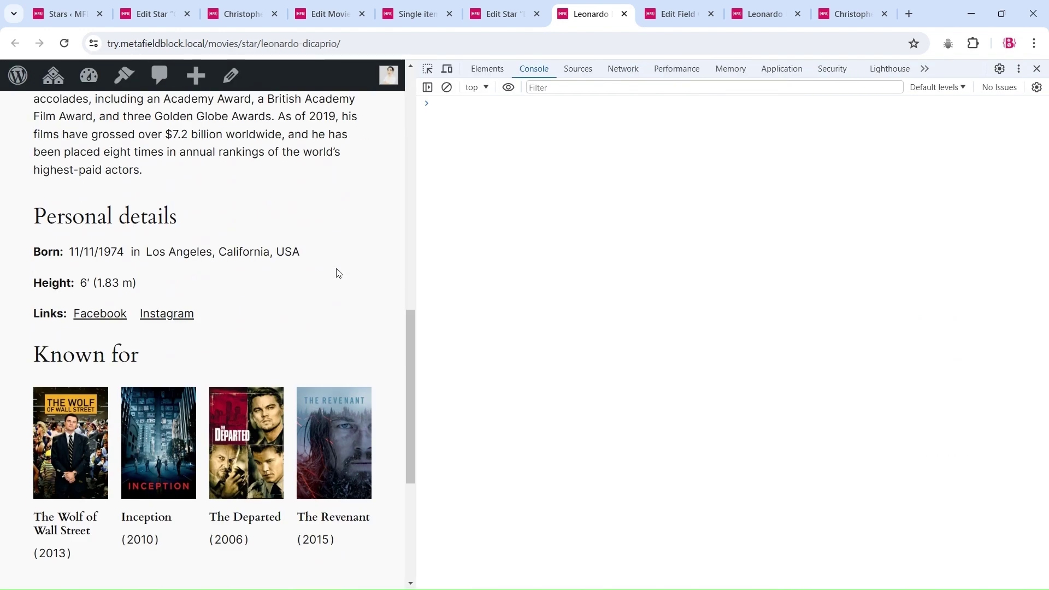
pyautogui.scroll(-3, 337, 271)
pyautogui.scroll(10, 101, 280)
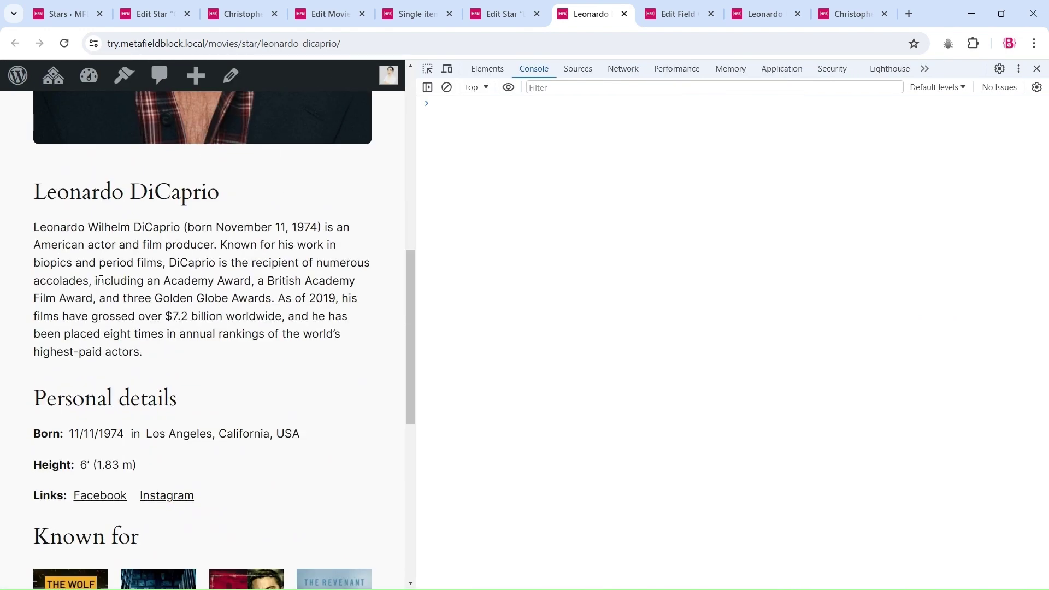
pyautogui.scroll(2, 101, 280)
# - Check Christopher Nolan's reloaded page at narrow widths, then close DevTools
pyautogui.click(235, 13)
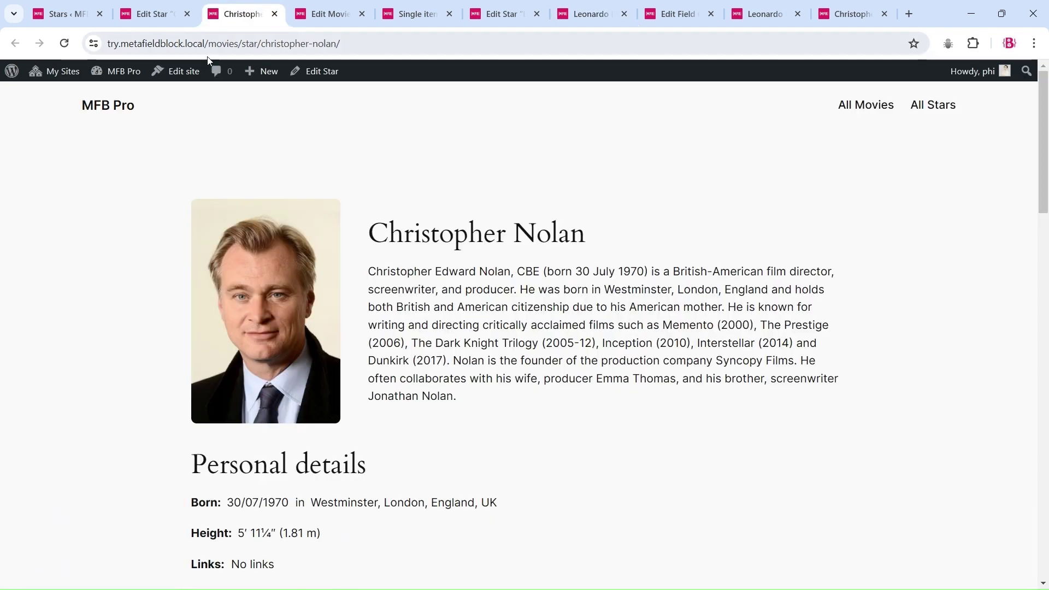
pyautogui.click(63, 43)
pyautogui.press('F12')
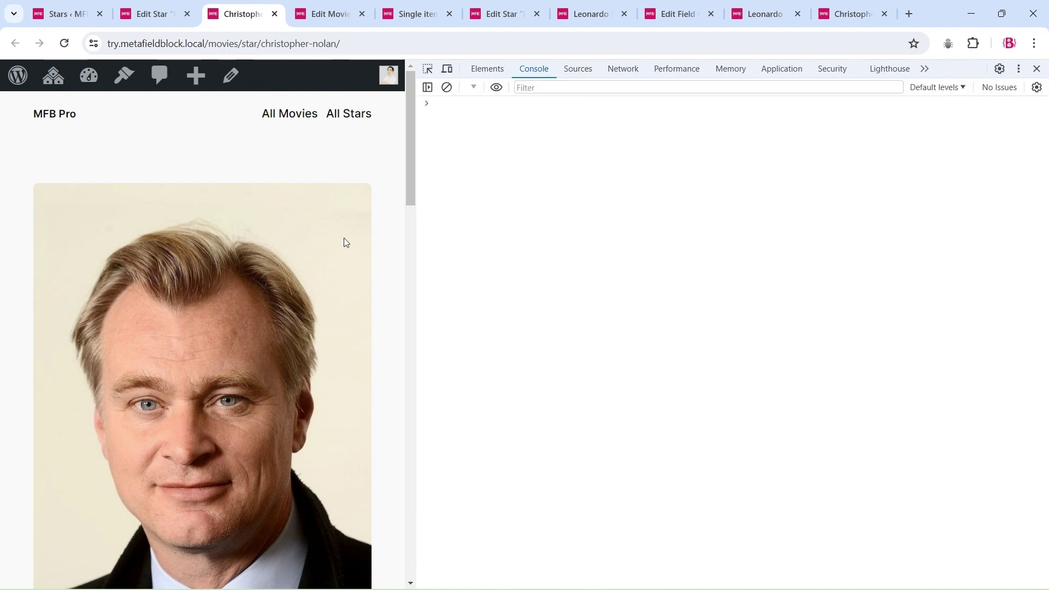
pyautogui.scroll(-5, 343, 238)
pyautogui.scroll(-5, 344, 242)
pyautogui.scroll(-3, 326, 250)
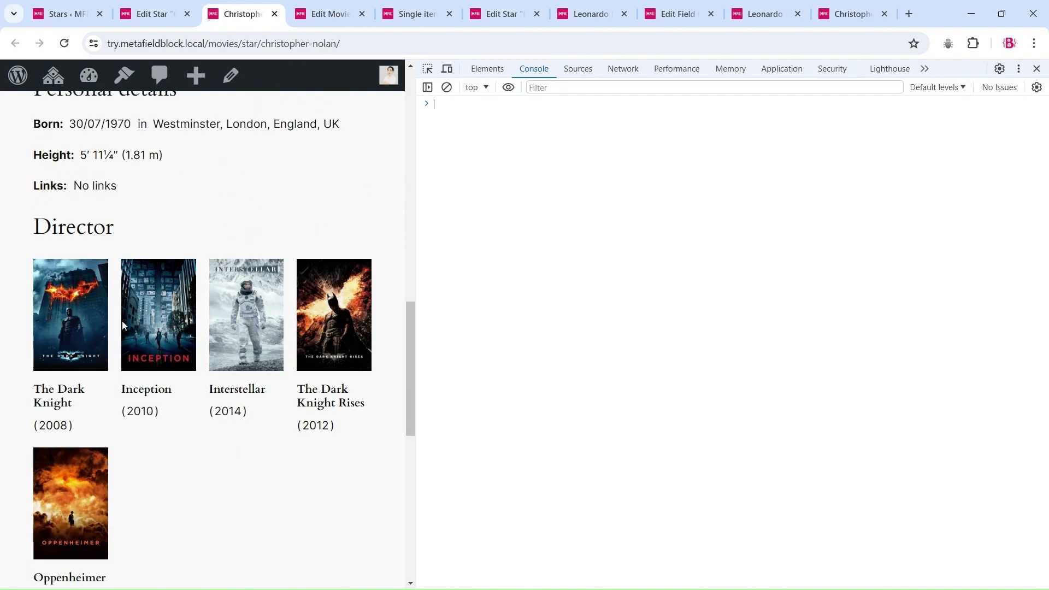
pyautogui.scroll(-8, 216, 354)
pyautogui.scroll(13, 218, 352)
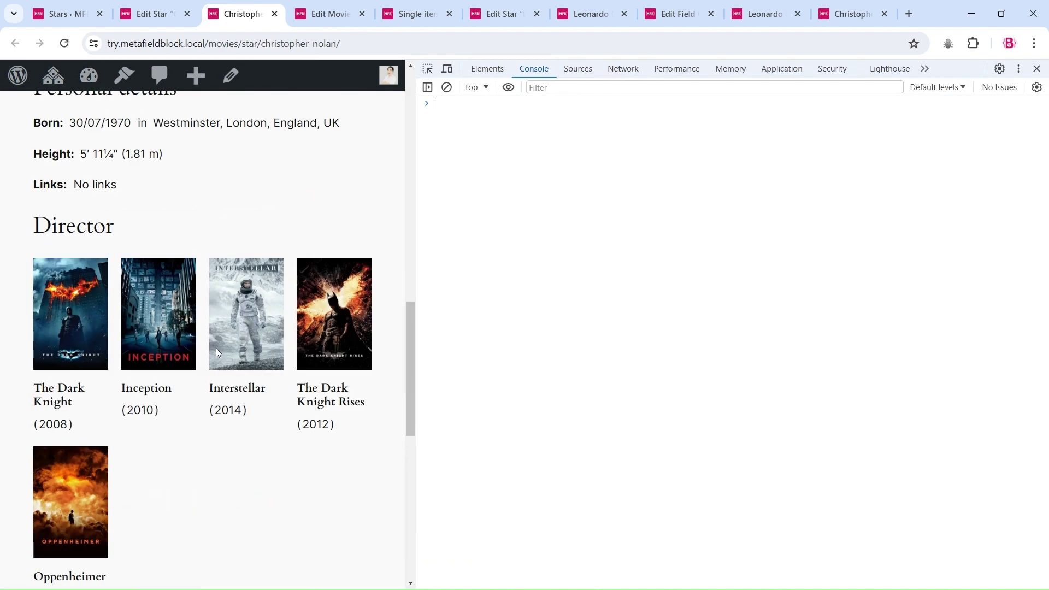
pyautogui.scroll(-5, 307, 366)
pyautogui.moveTo(420, 276); pyautogui.dragTo(286, 262)
pyautogui.scroll(-20, 240, 301)
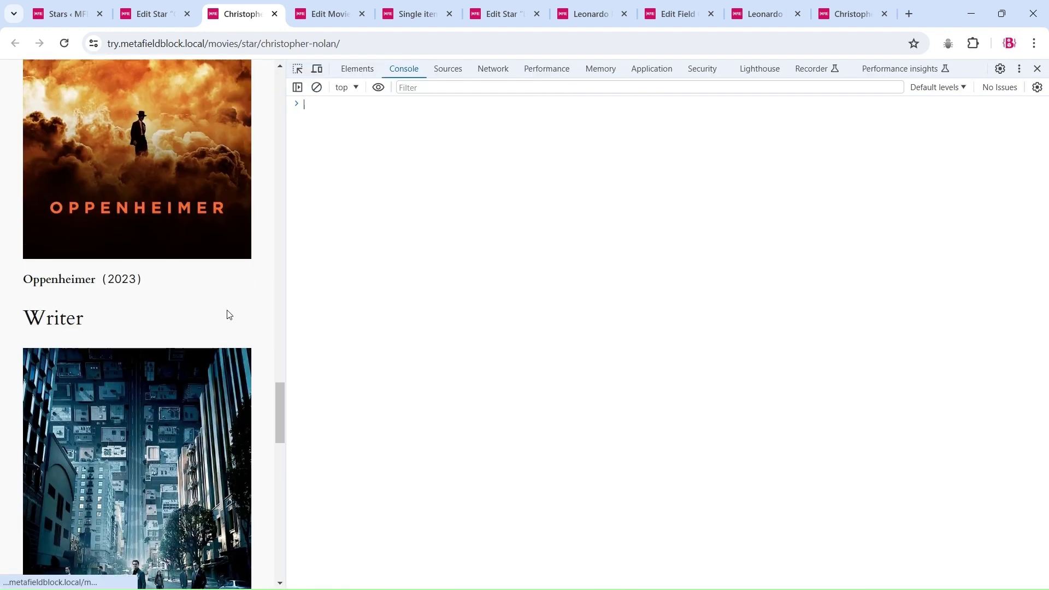
pyautogui.scroll(20, 228, 315)
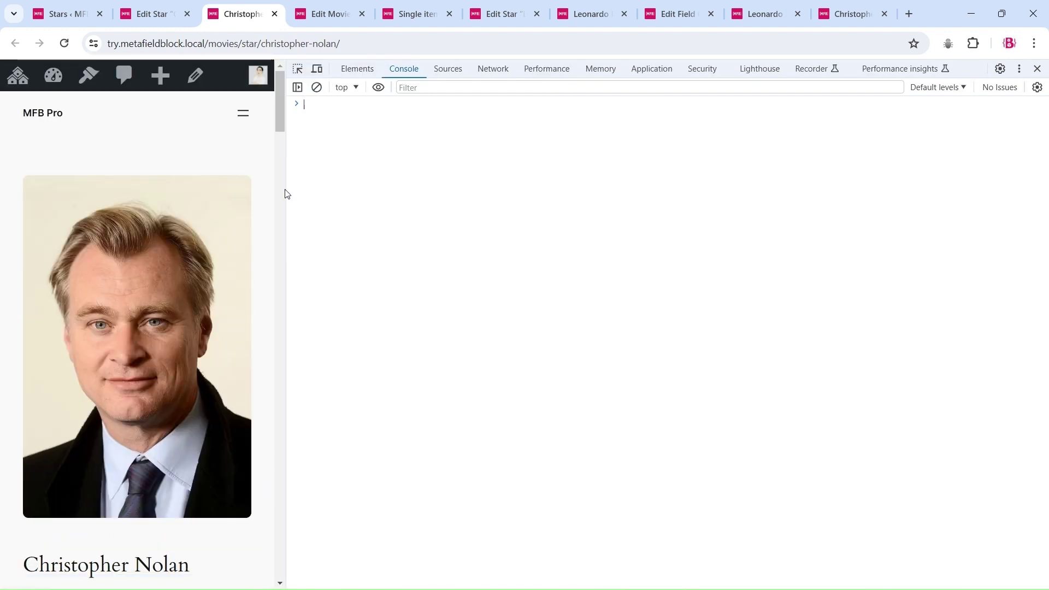
pyautogui.click(1038, 68)
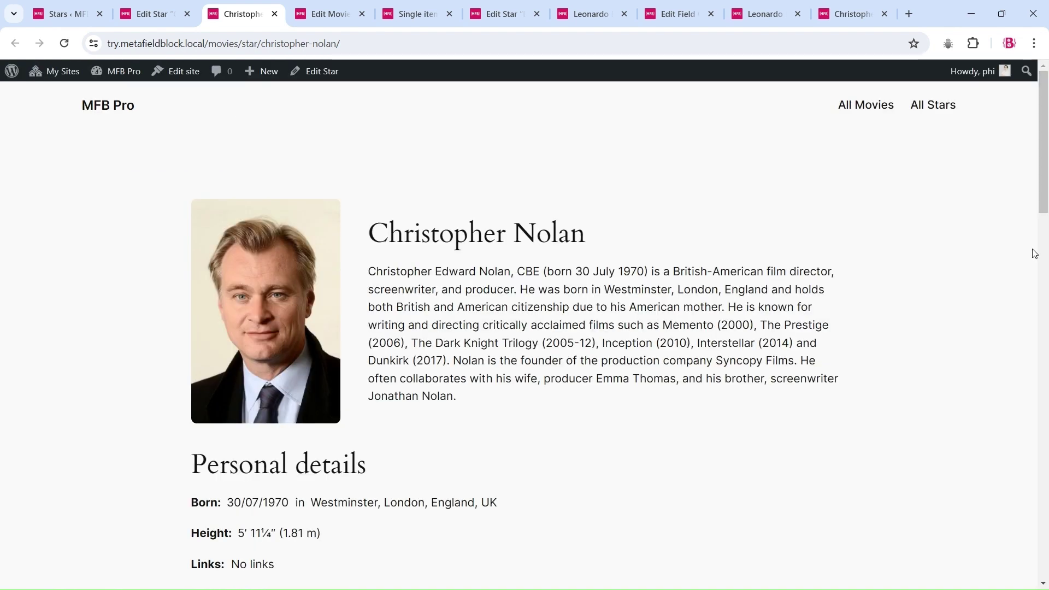